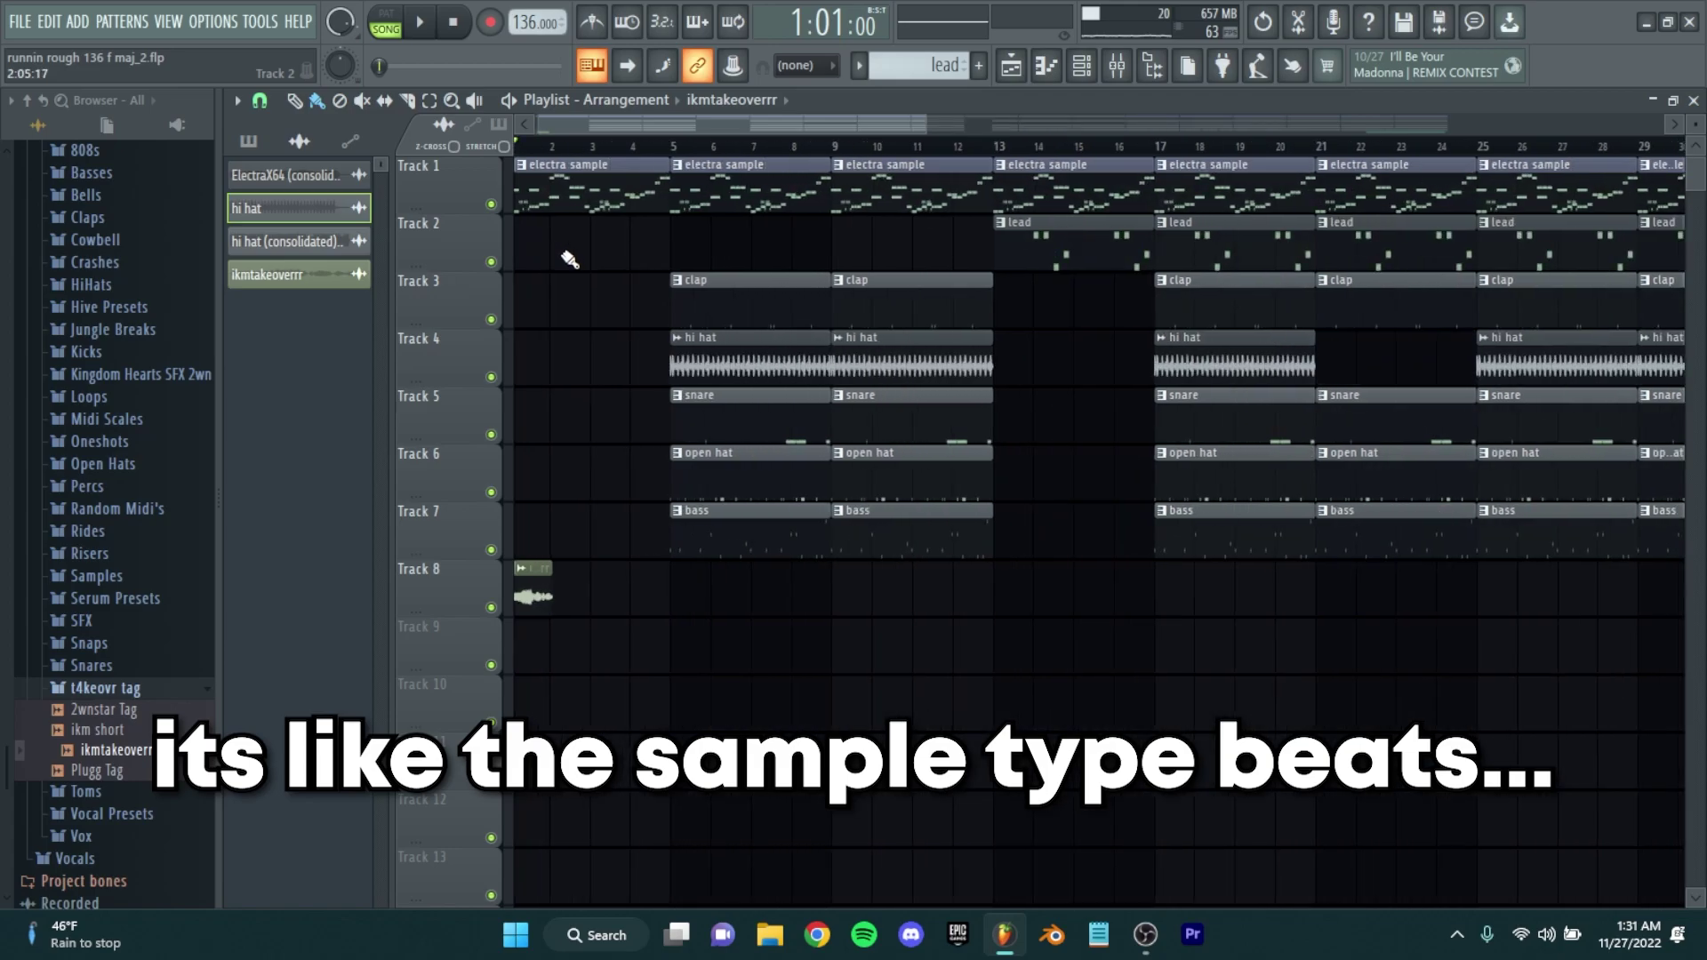
Open the ElectraX64 chord pattern in the piano roll.
scroll(587, 267, down, 3)
key(F6)
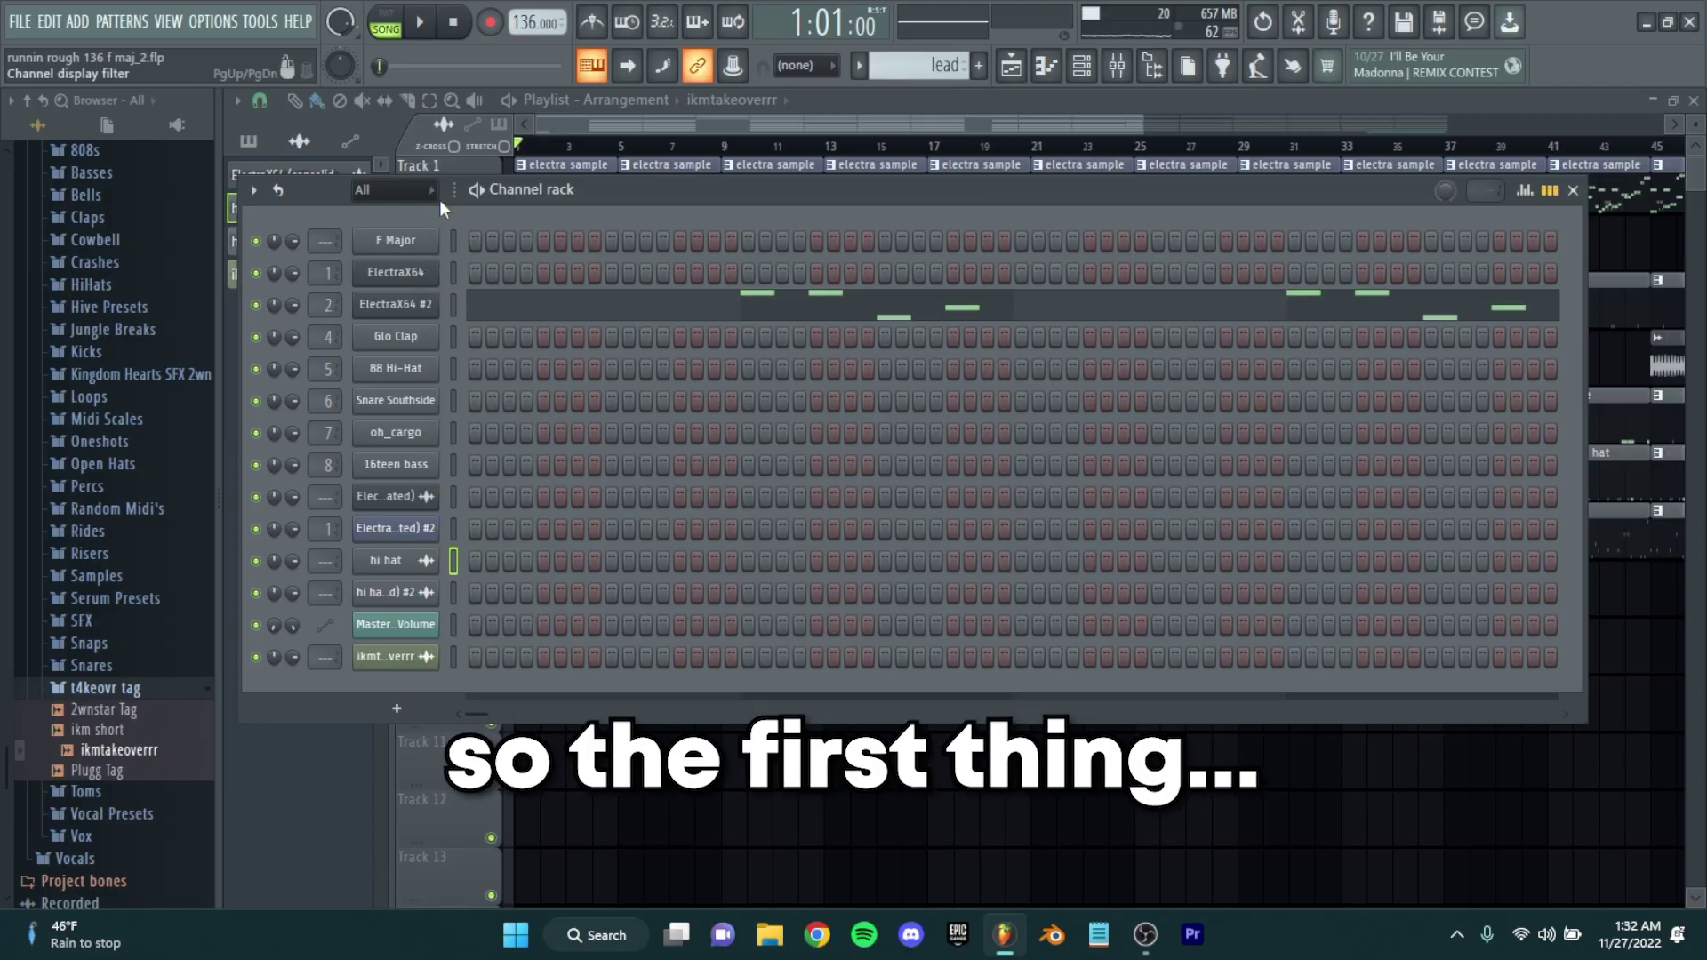
click(858, 65)
click(889, 178)
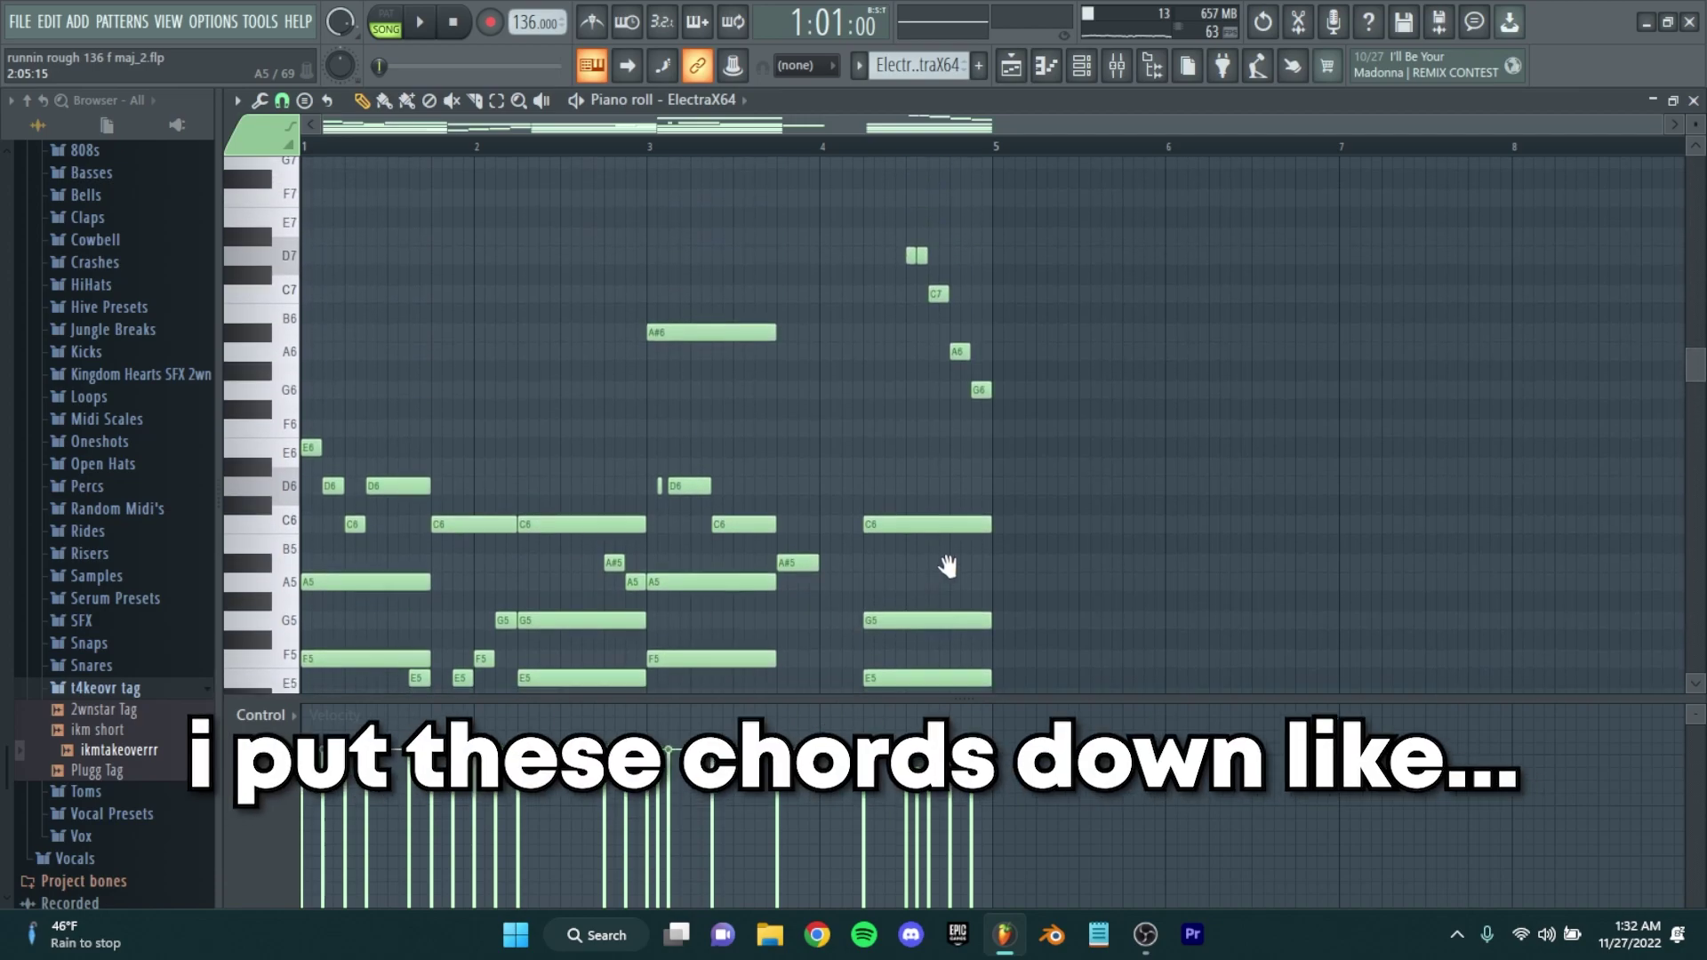
Examine the ElectraX64 chords and melody notes in the piano roll and play the pattern.
scroll(1003, 365, down, 4)
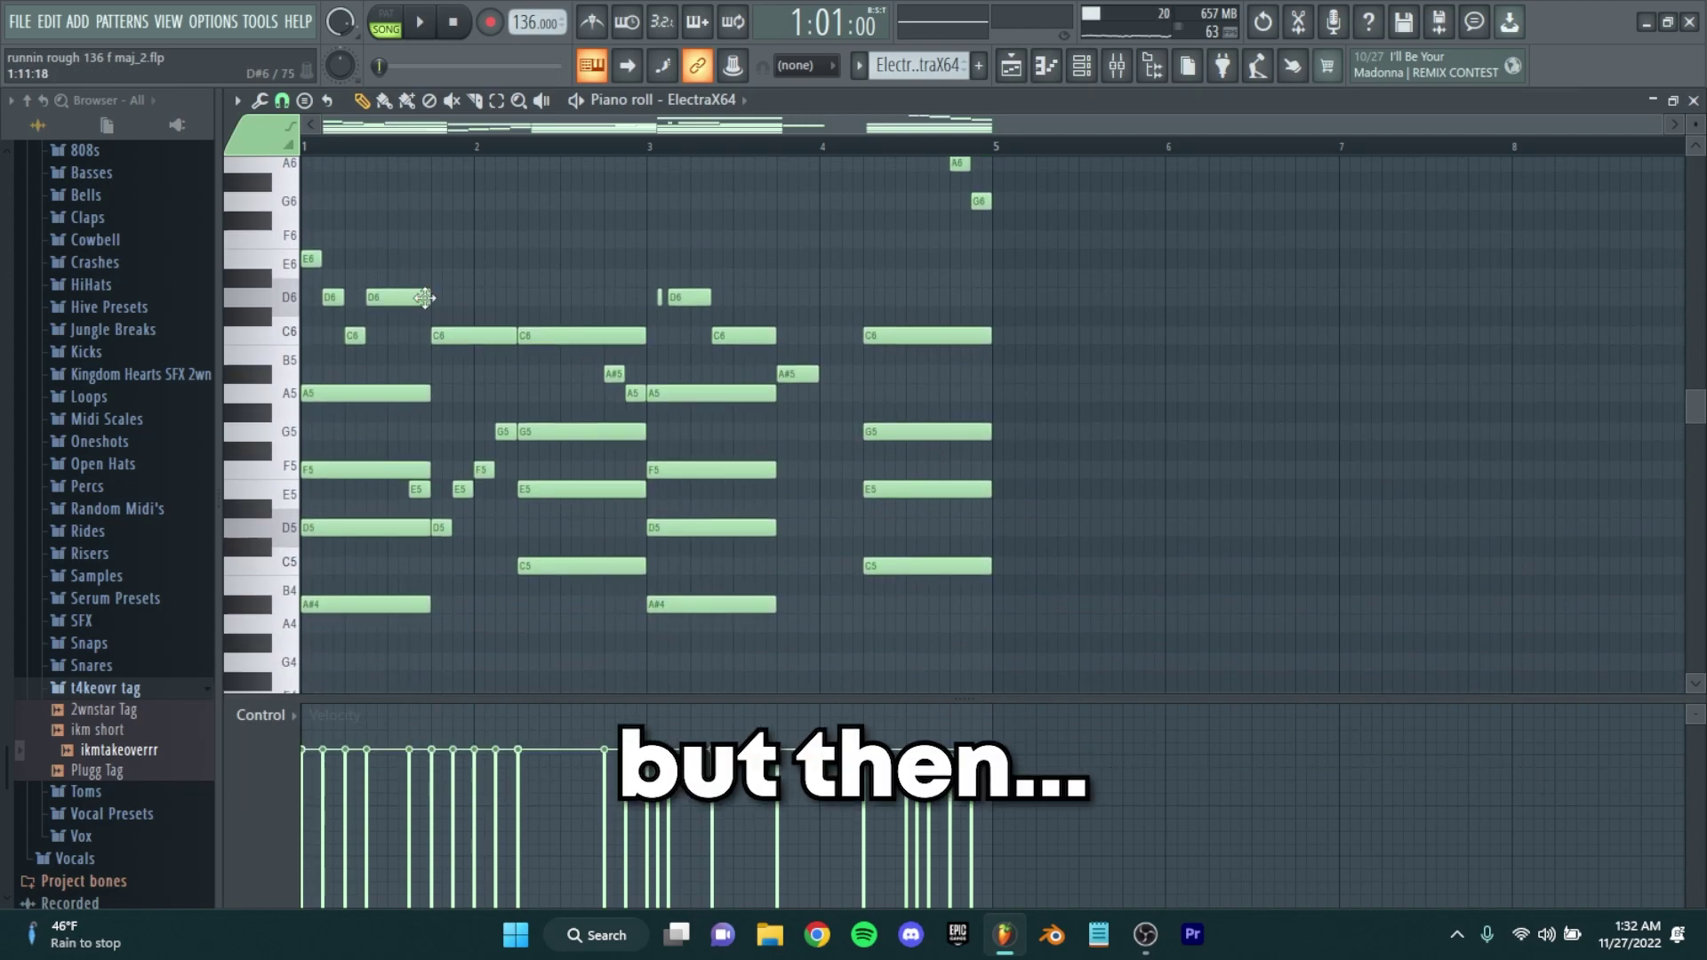
scroll(671, 281, up, 1)
click(658, 172)
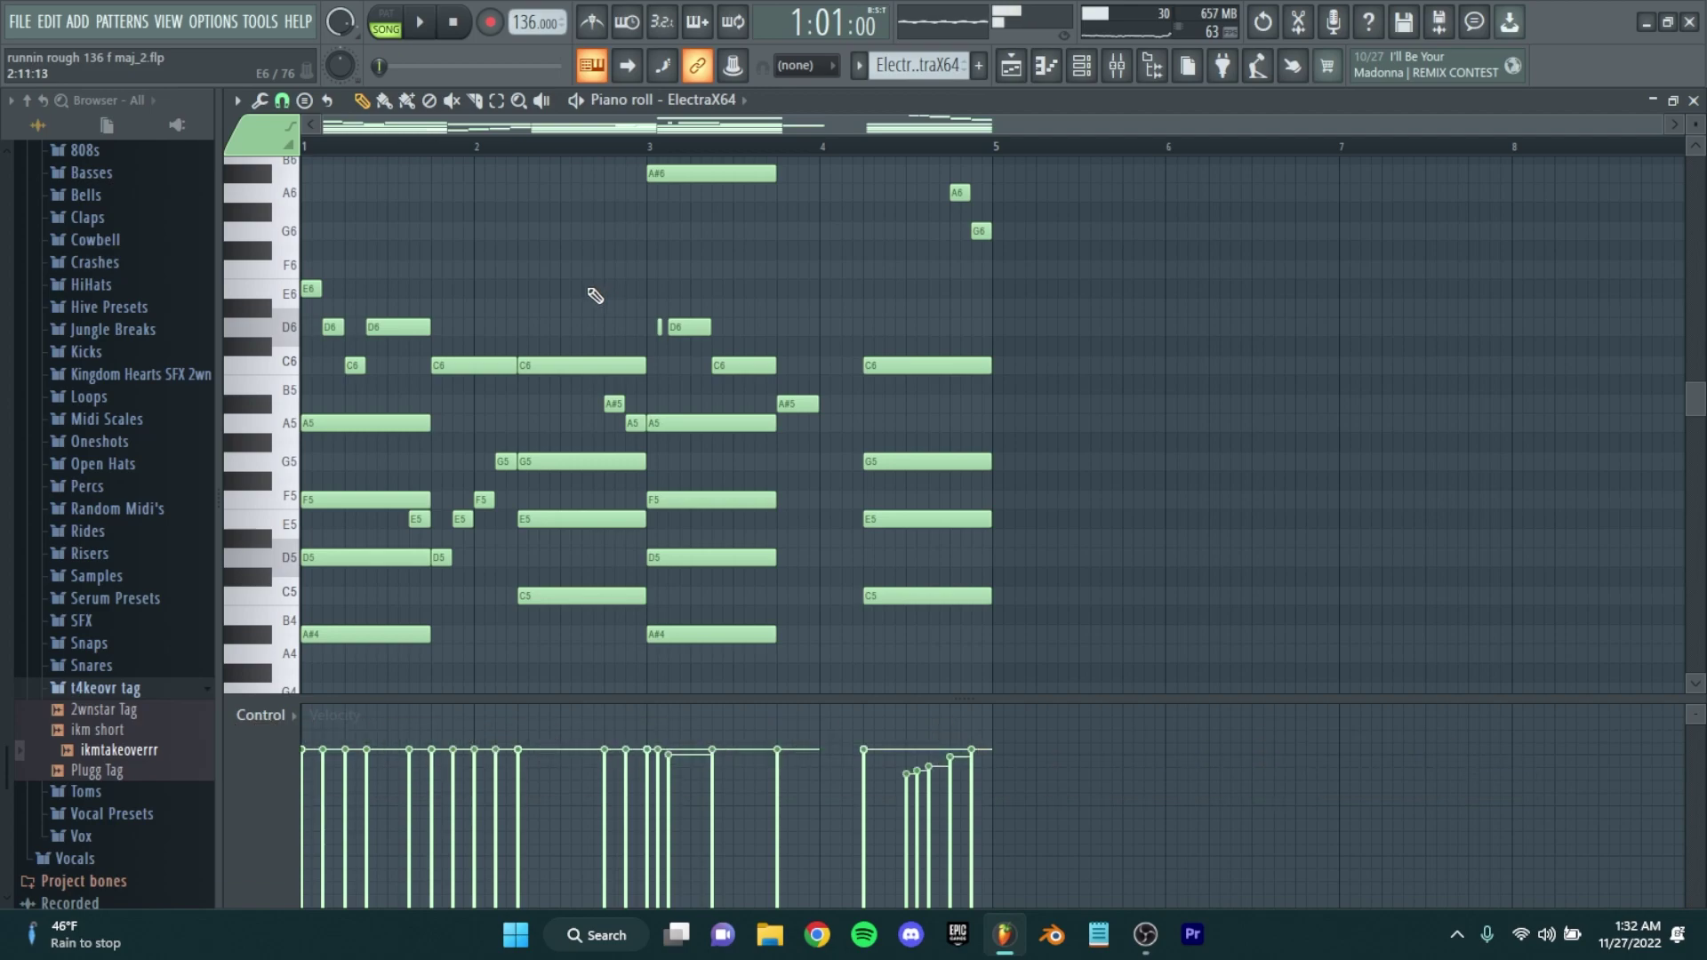
scroll(751, 406, down, 1)
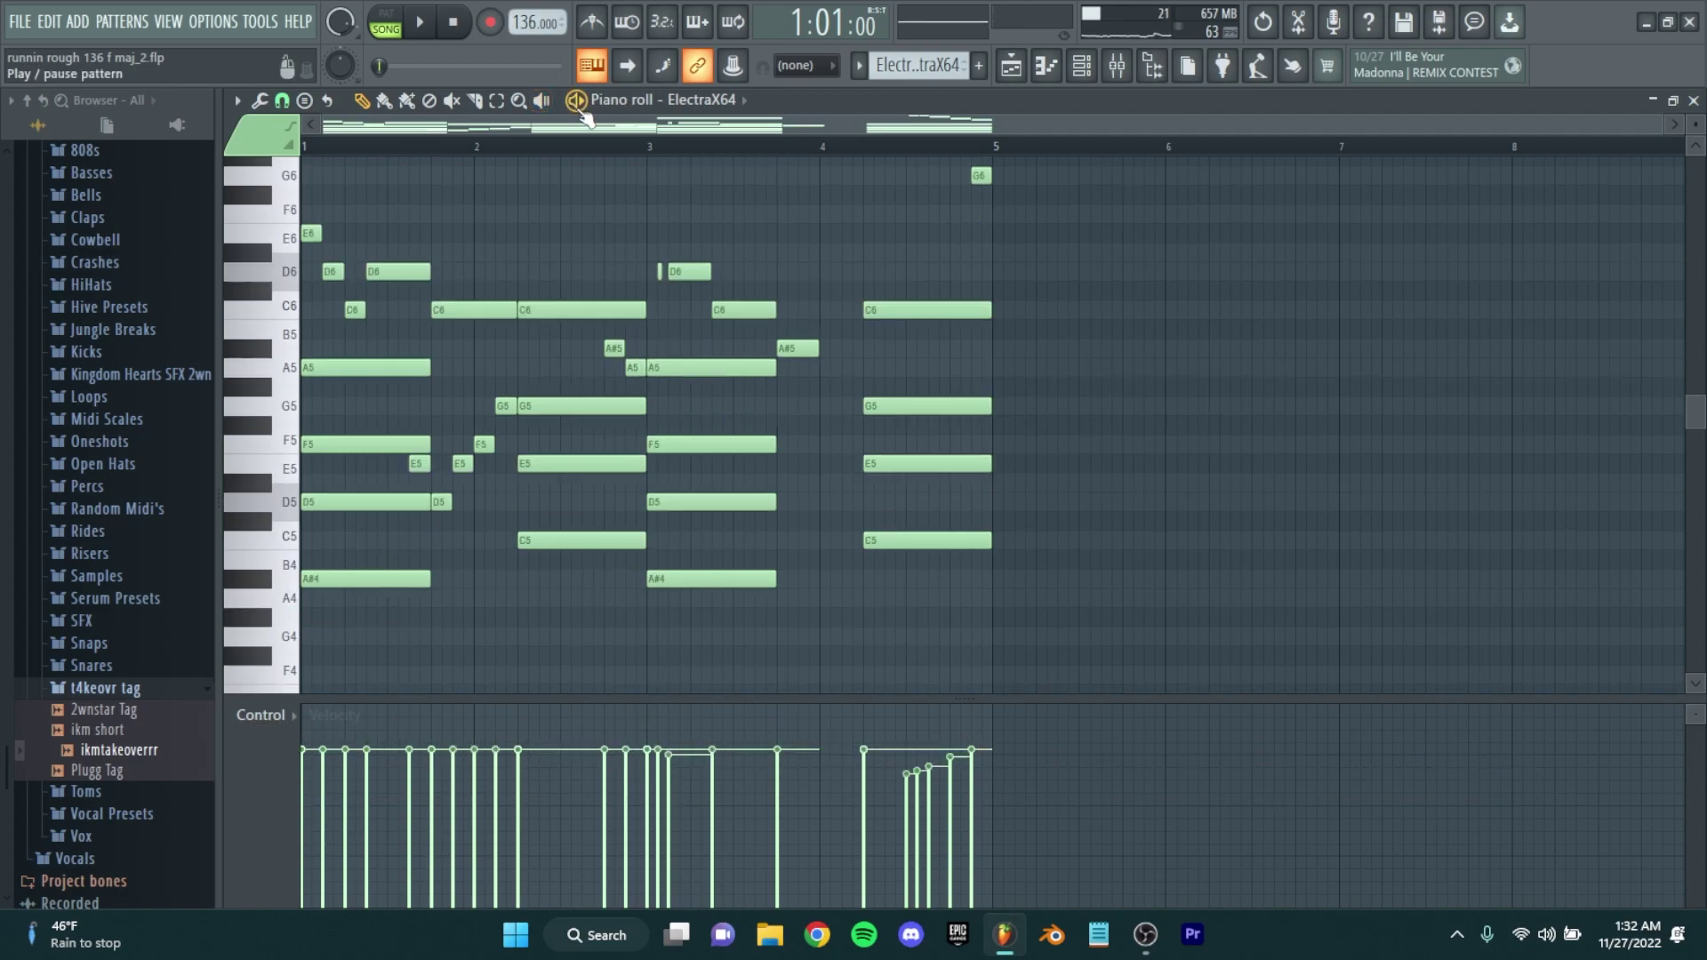
key(space)
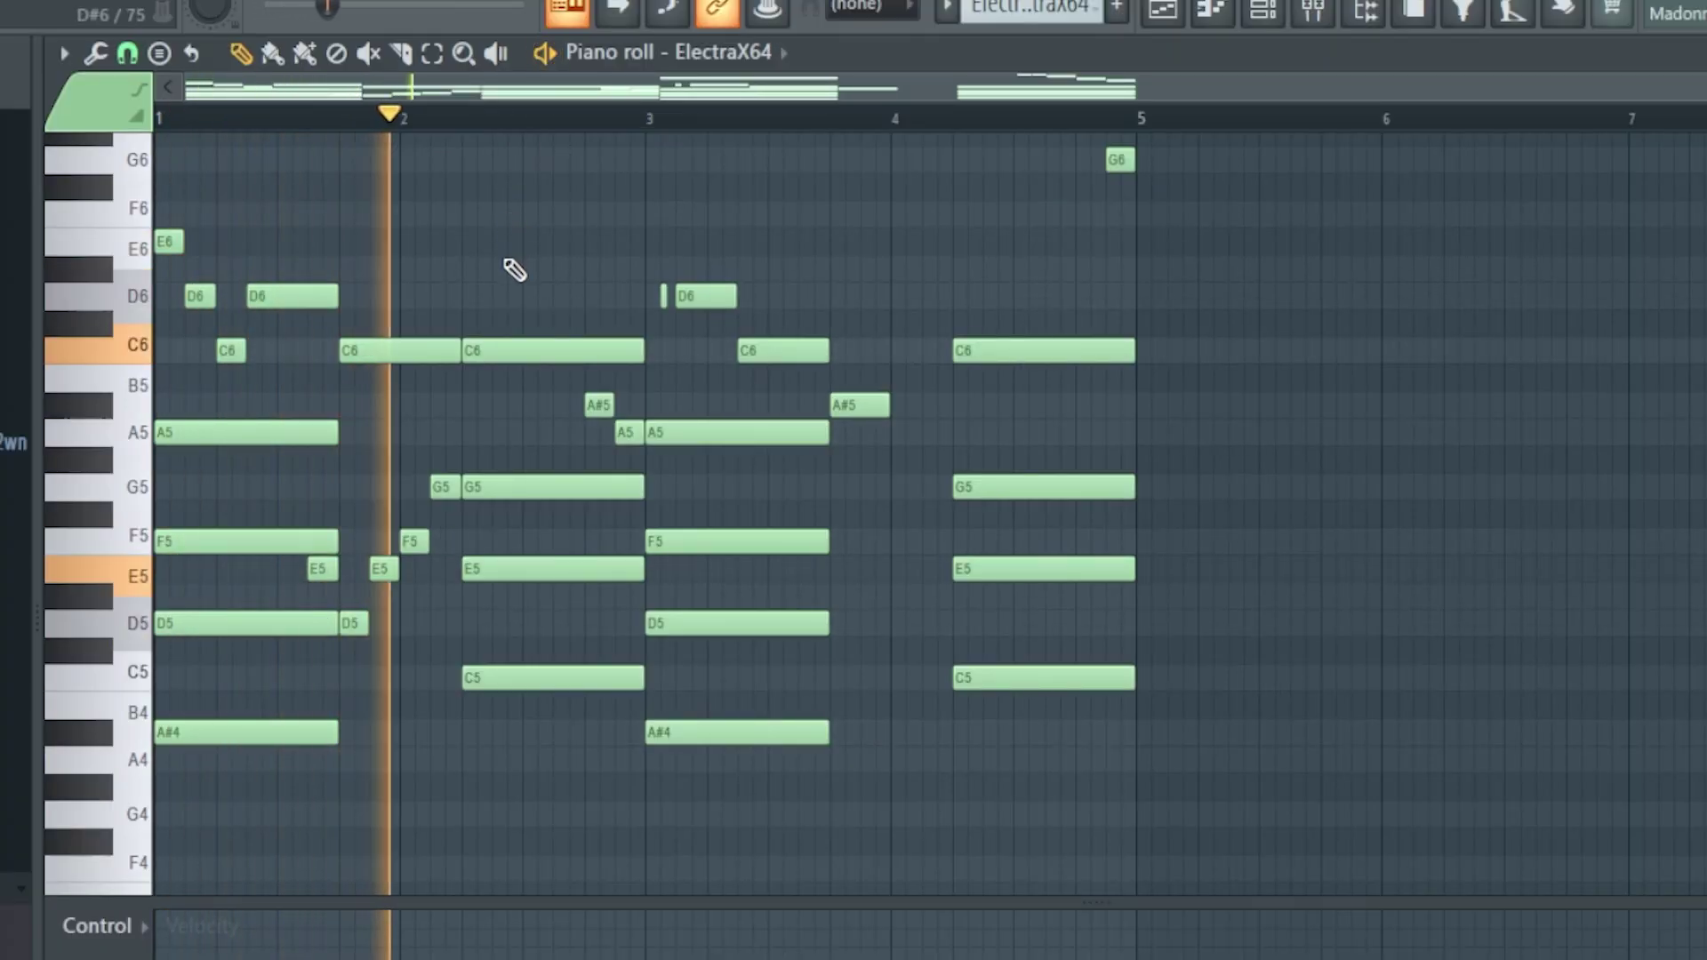
drag(896, 297, 1112, 449)
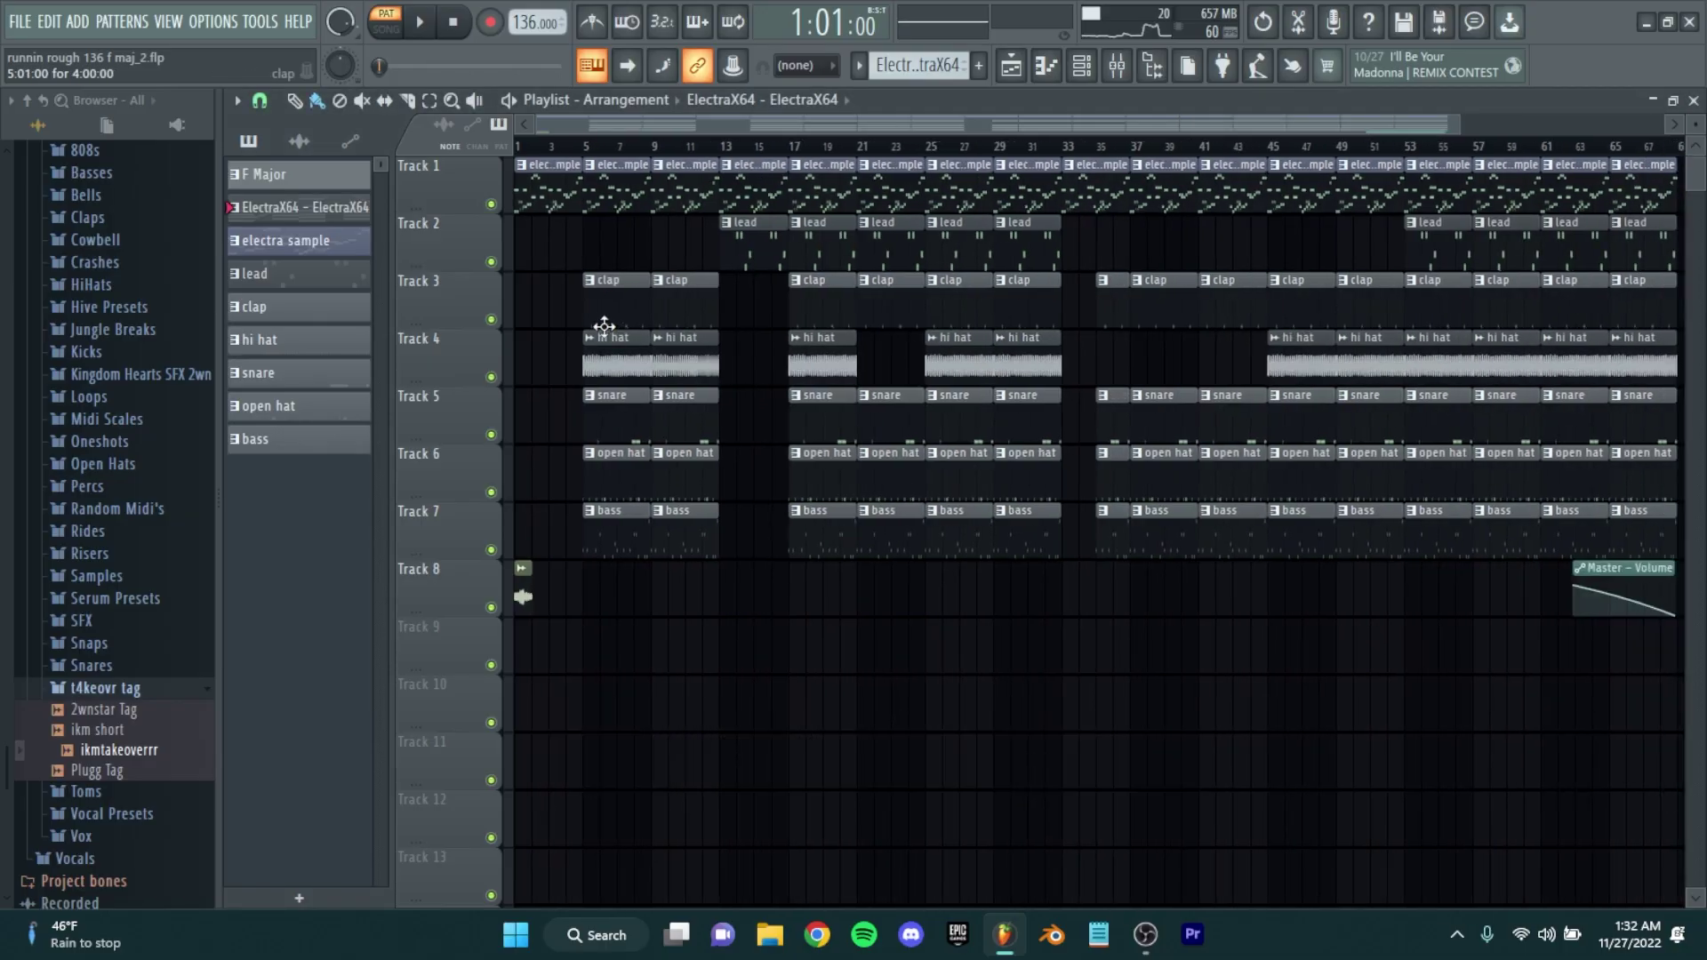
Check the ElectraX64 channel in the channel rack and open the lead pattern in the piano roll.
key(F6)
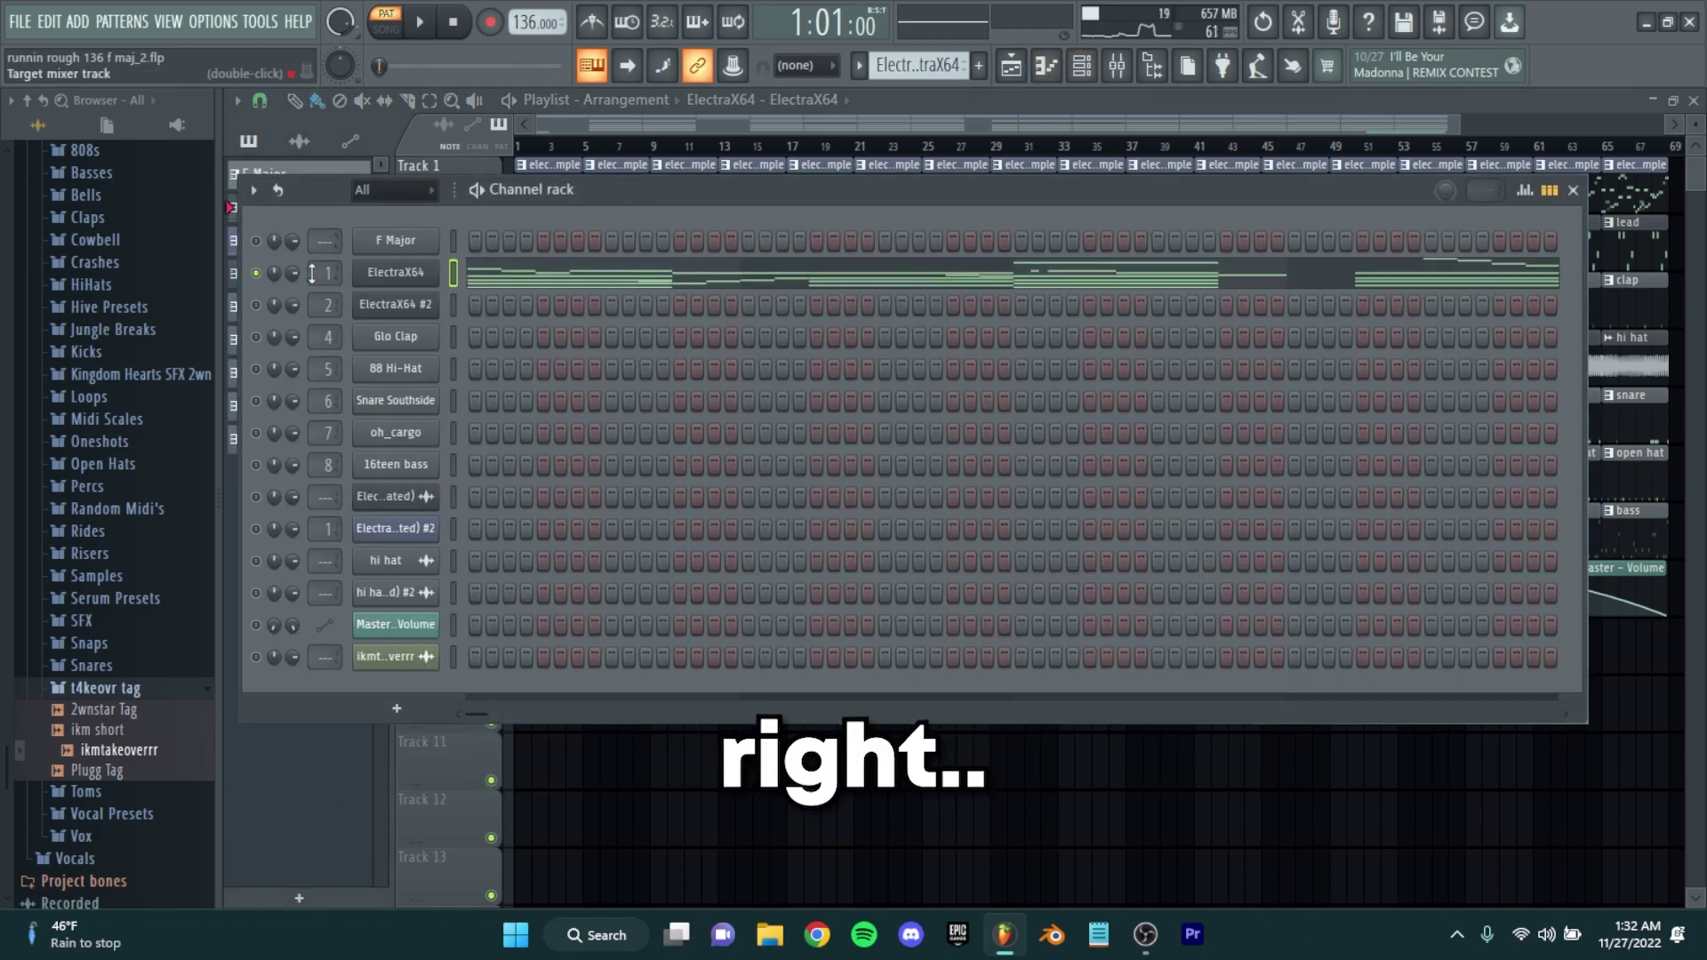
key(F6)
click(585, 387)
key(F7)
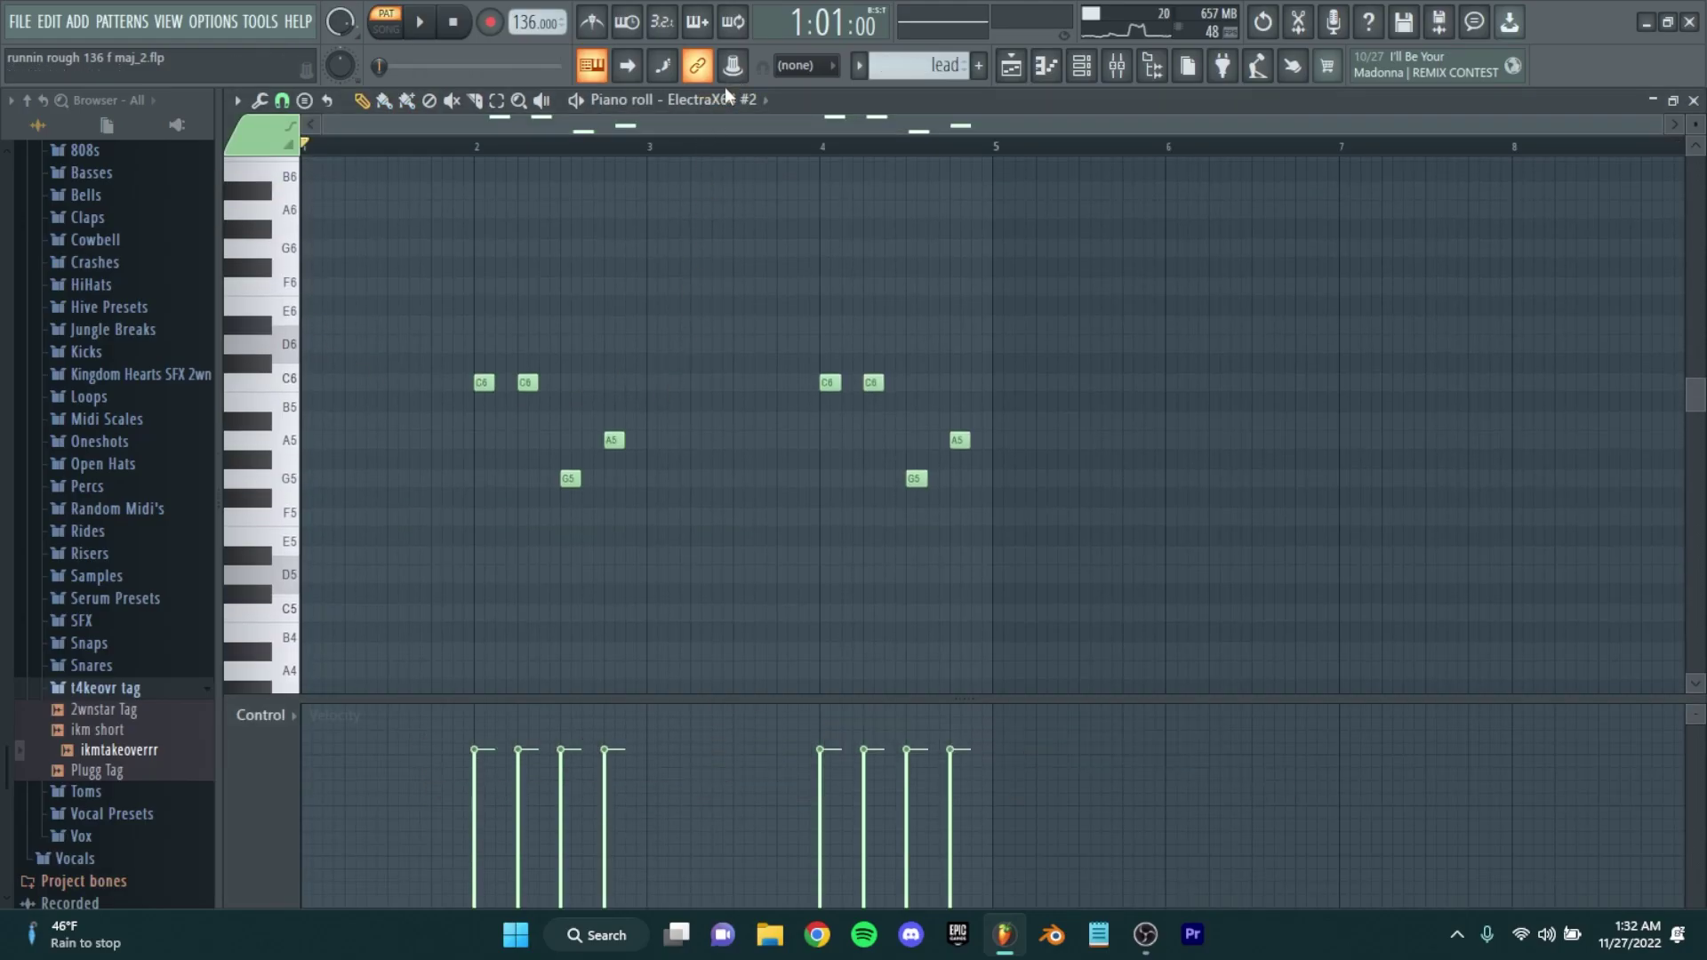
Open the ElectraX64 #2 instrument to view the lead's preset, and close it and the channel rack.
key(F6)
click(427, 311)
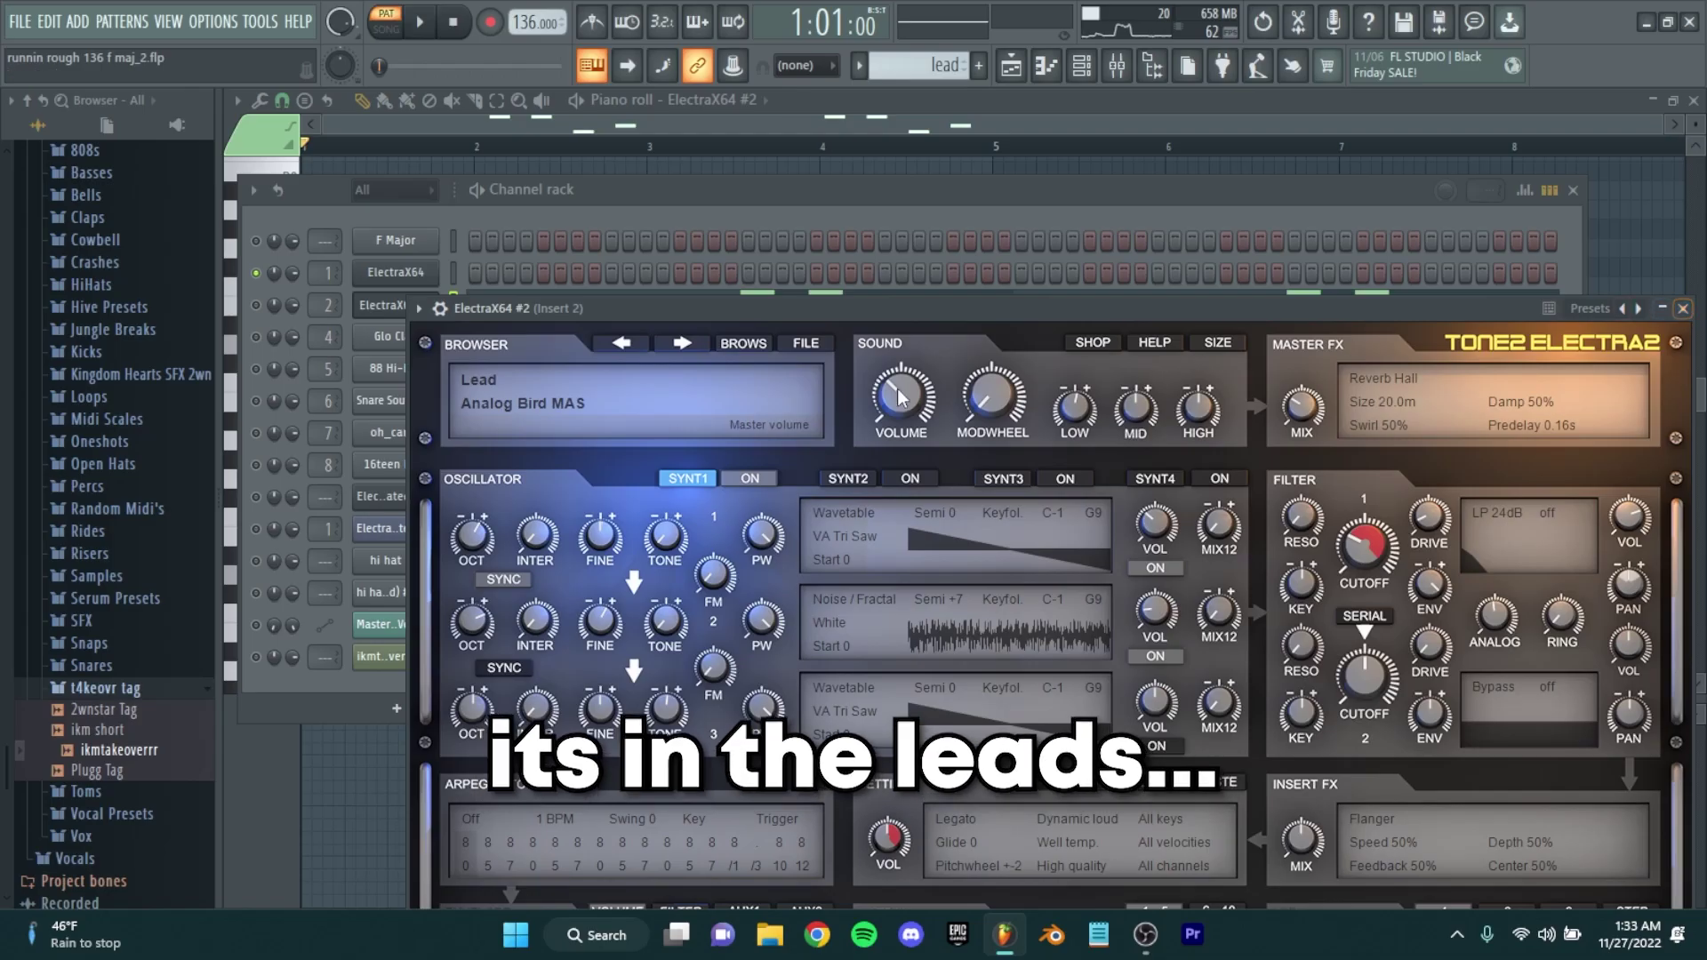
click(1682, 309)
click(1573, 189)
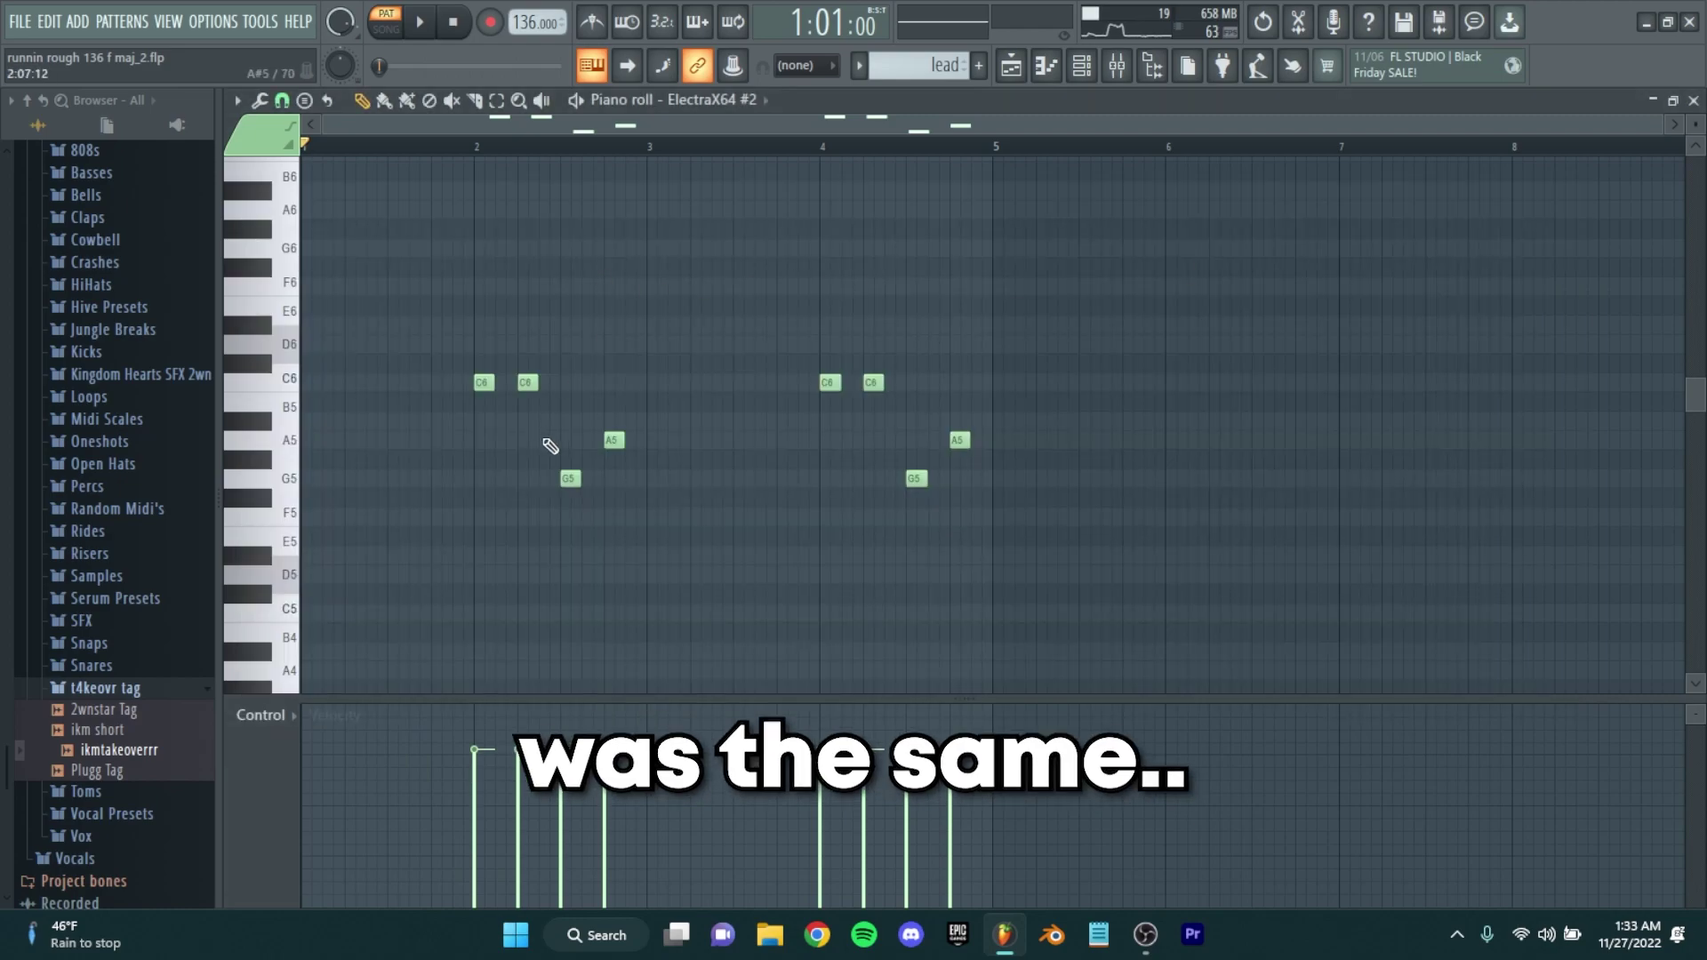
Play back the lead pattern from the ElectraX64 #2 piano roll.
drag(1191, 558, 329, 248)
click(663, 294)
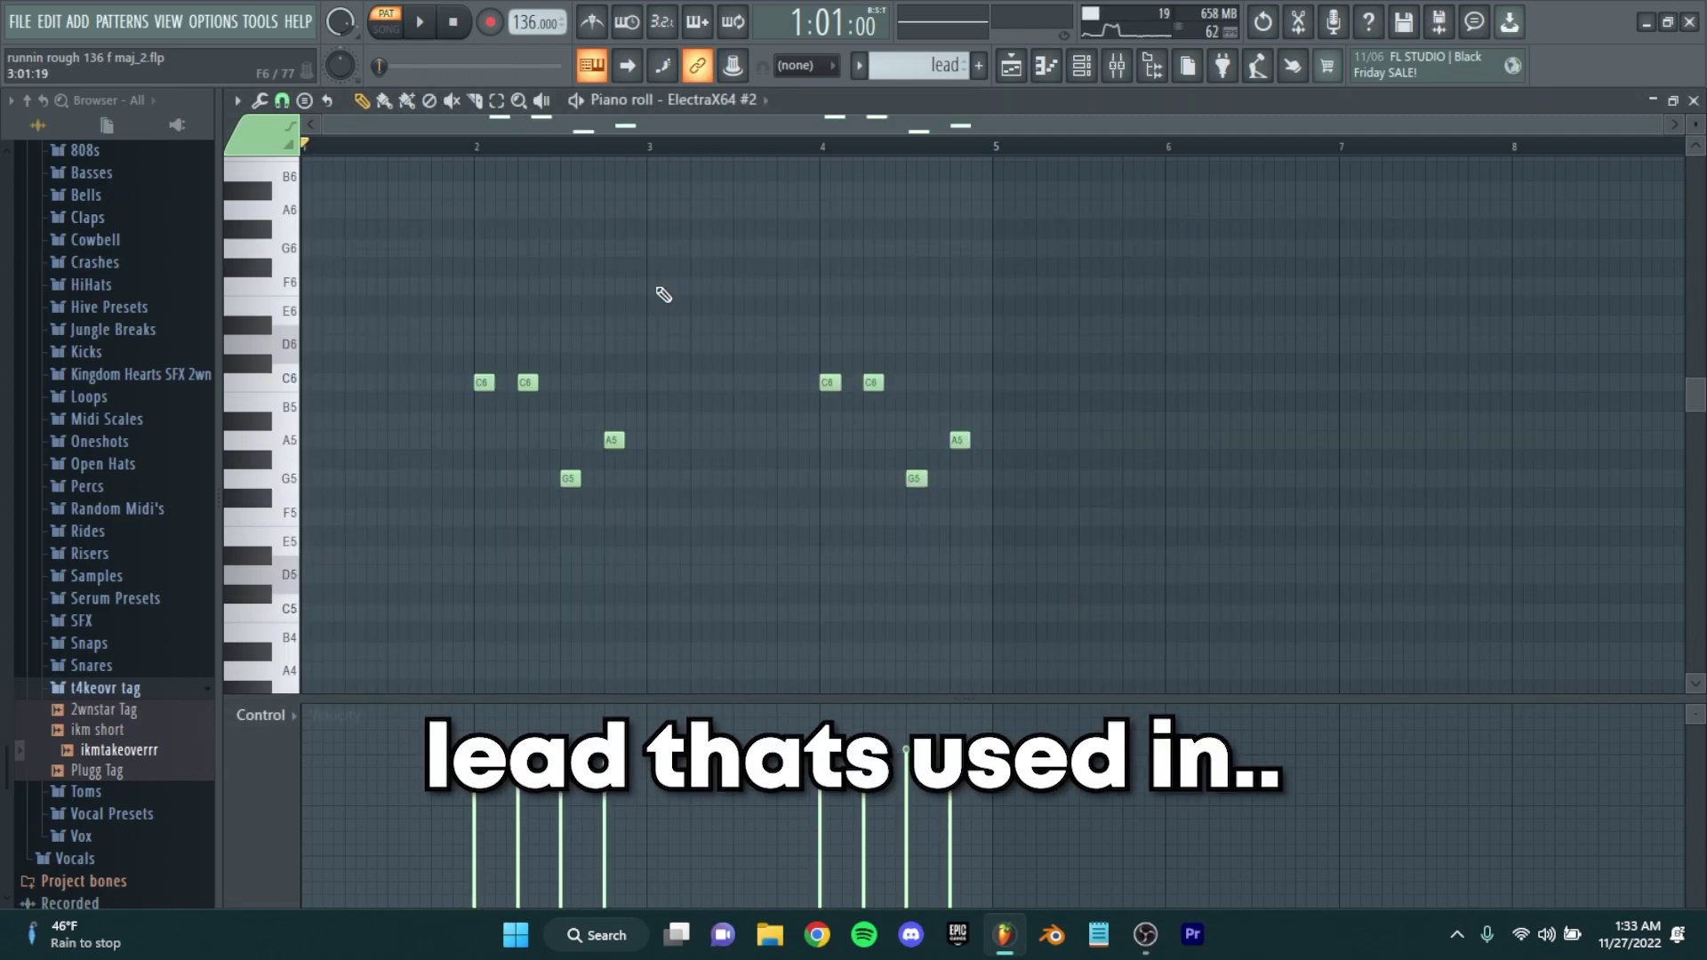
scroll(561, 184, down, 1)
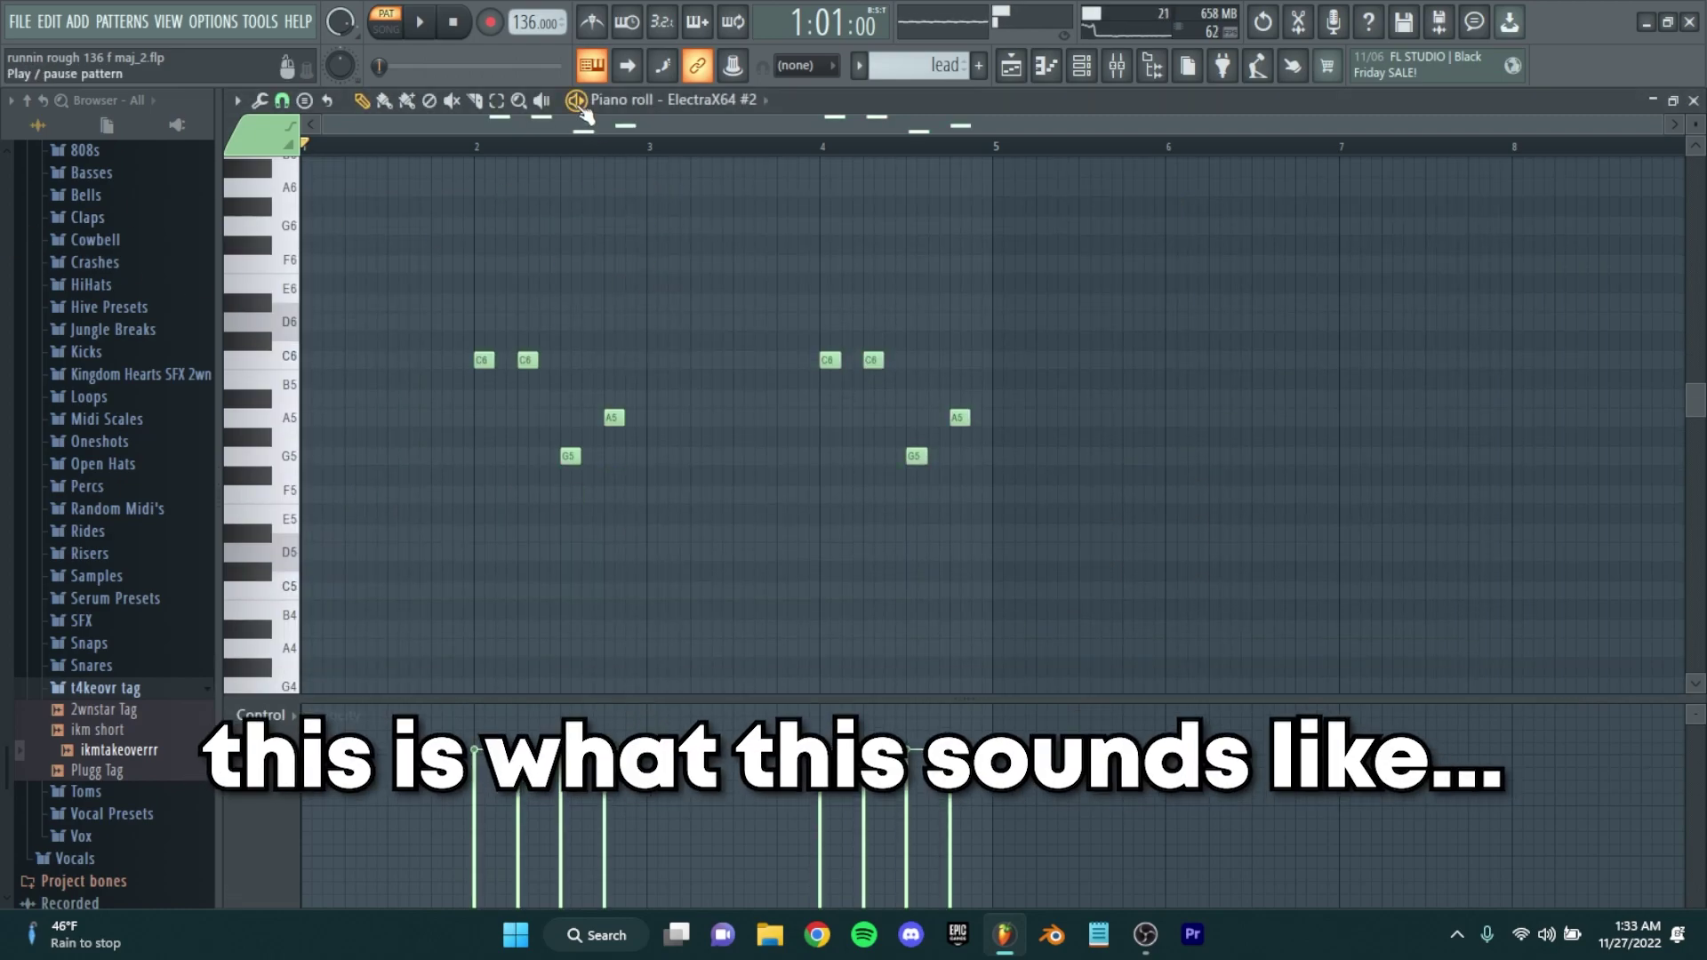
key(space)
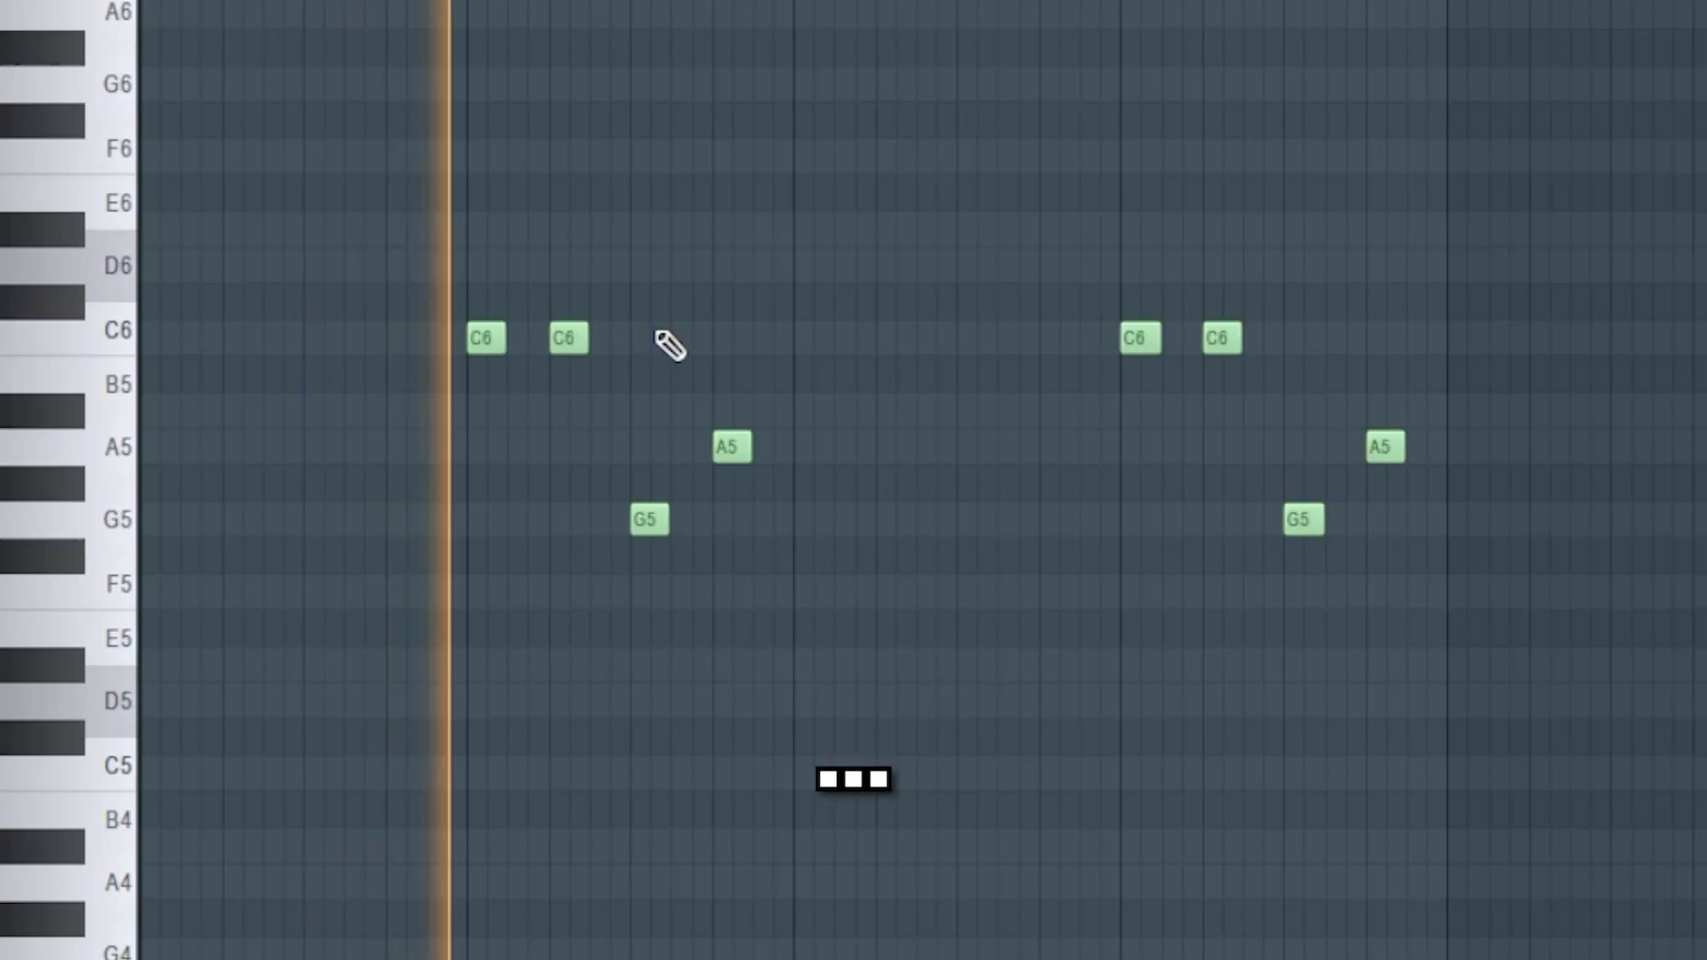
key(space)
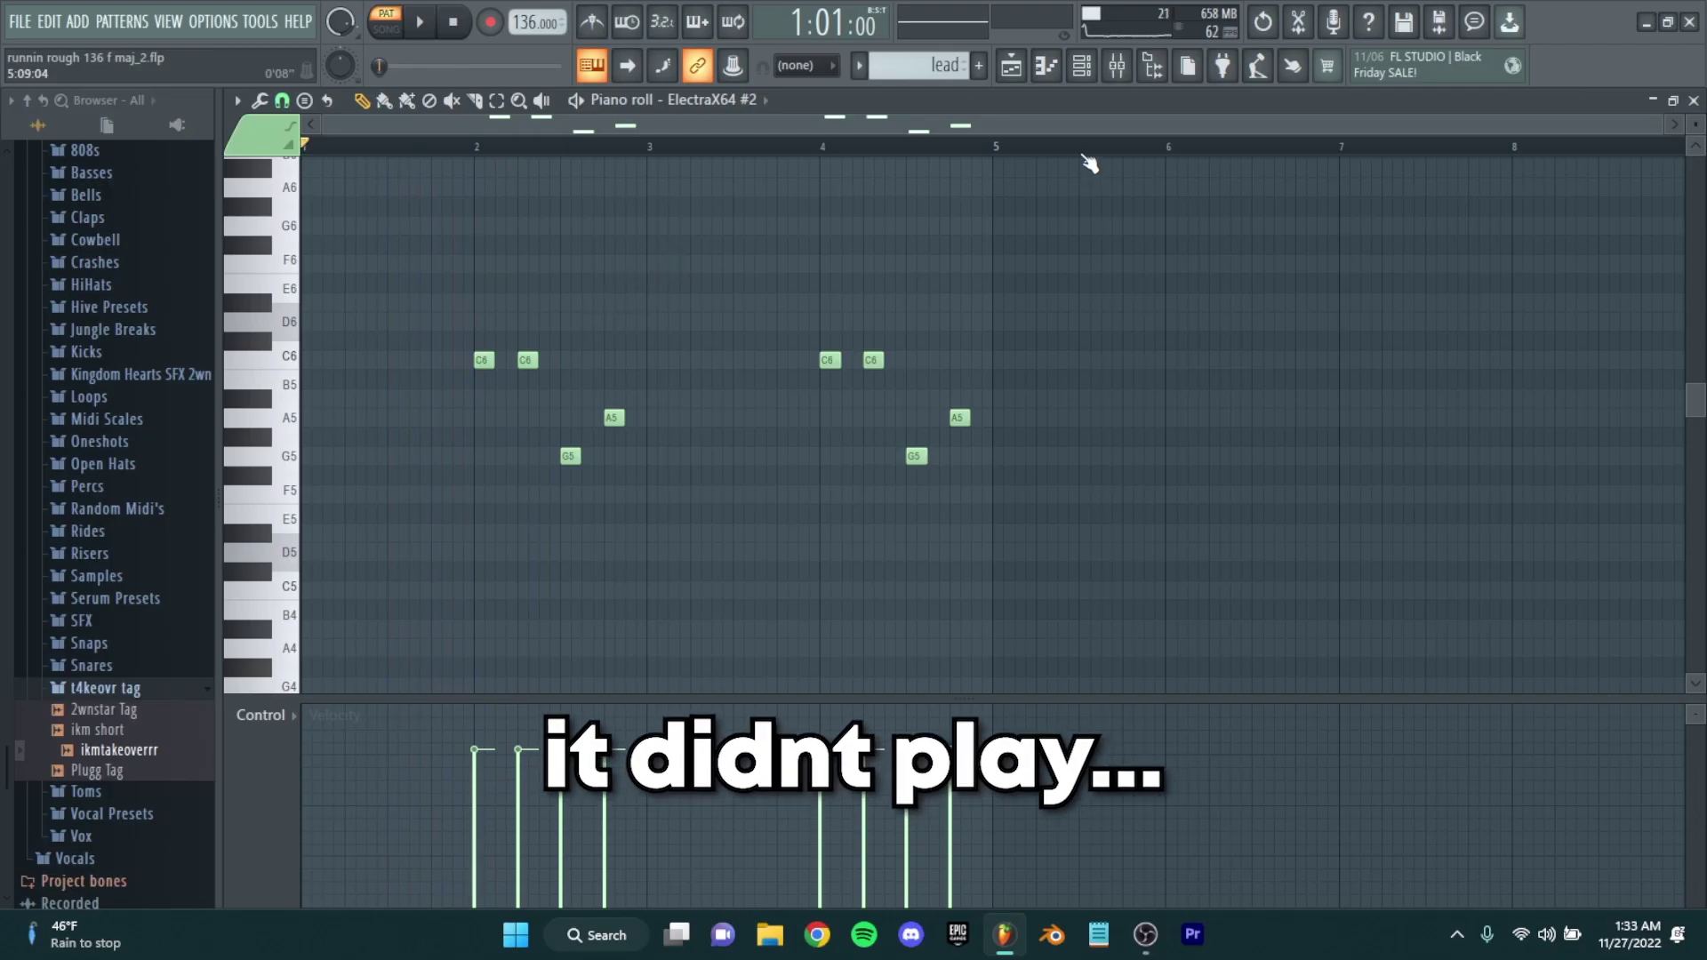
click(1047, 68)
click(1045, 78)
key(space)
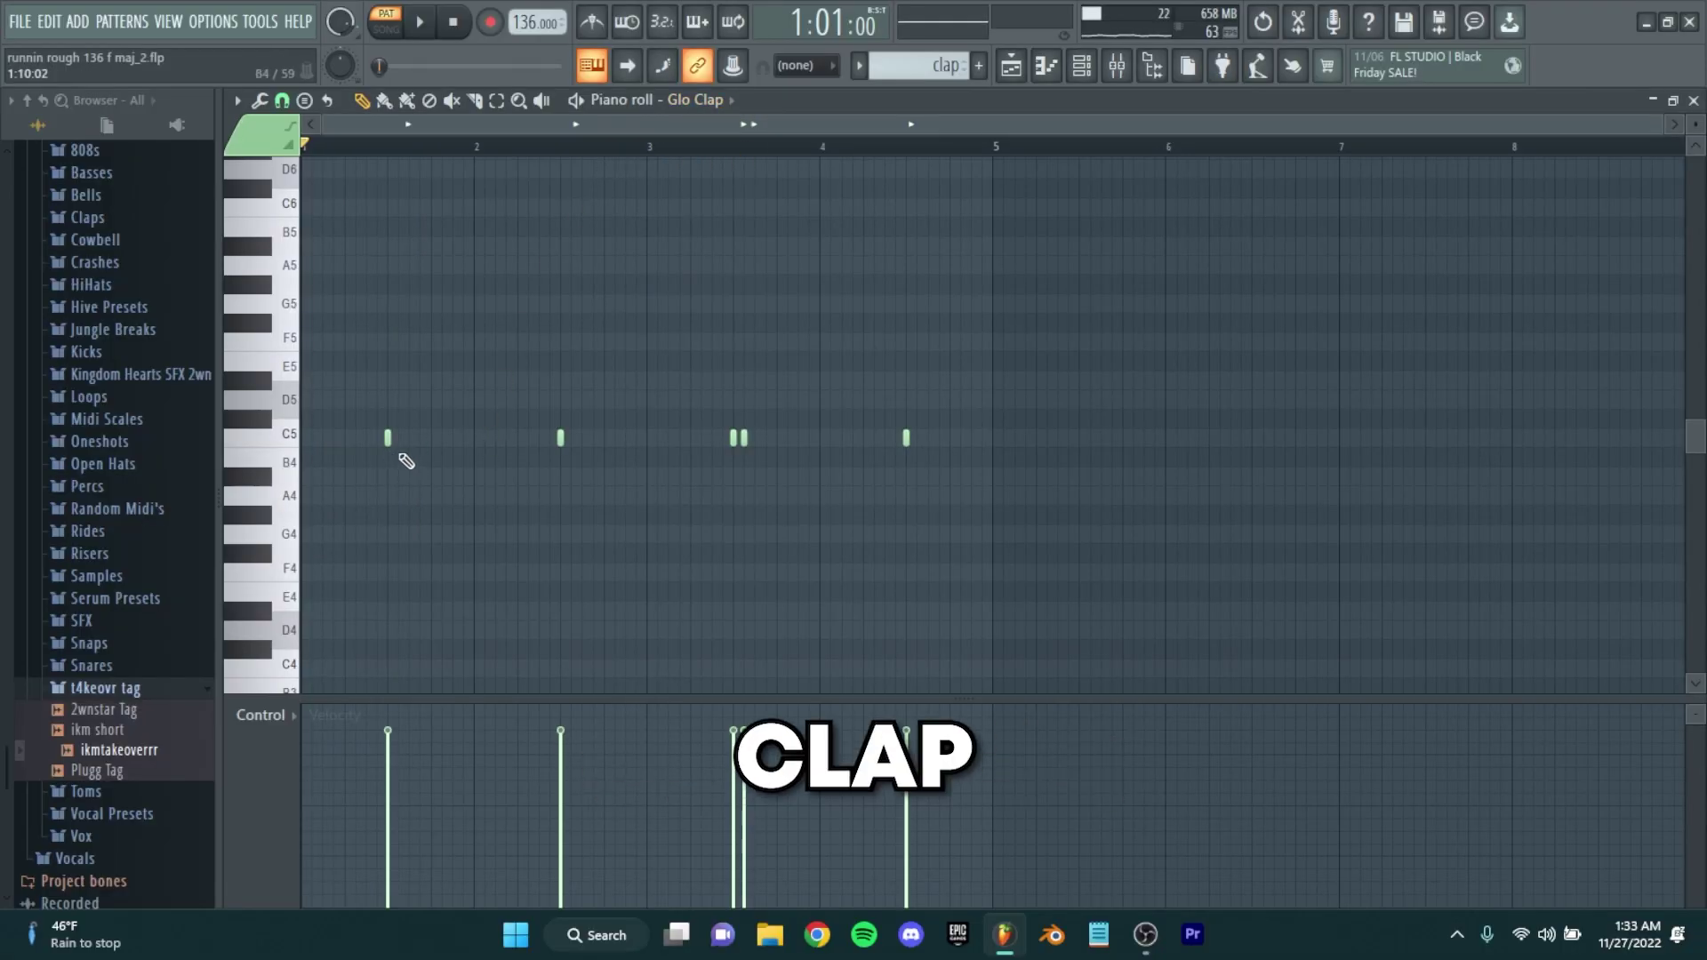
Examine the clap pattern's notes, highlighting the first clap and the double clap in bar 3.
click(388, 438)
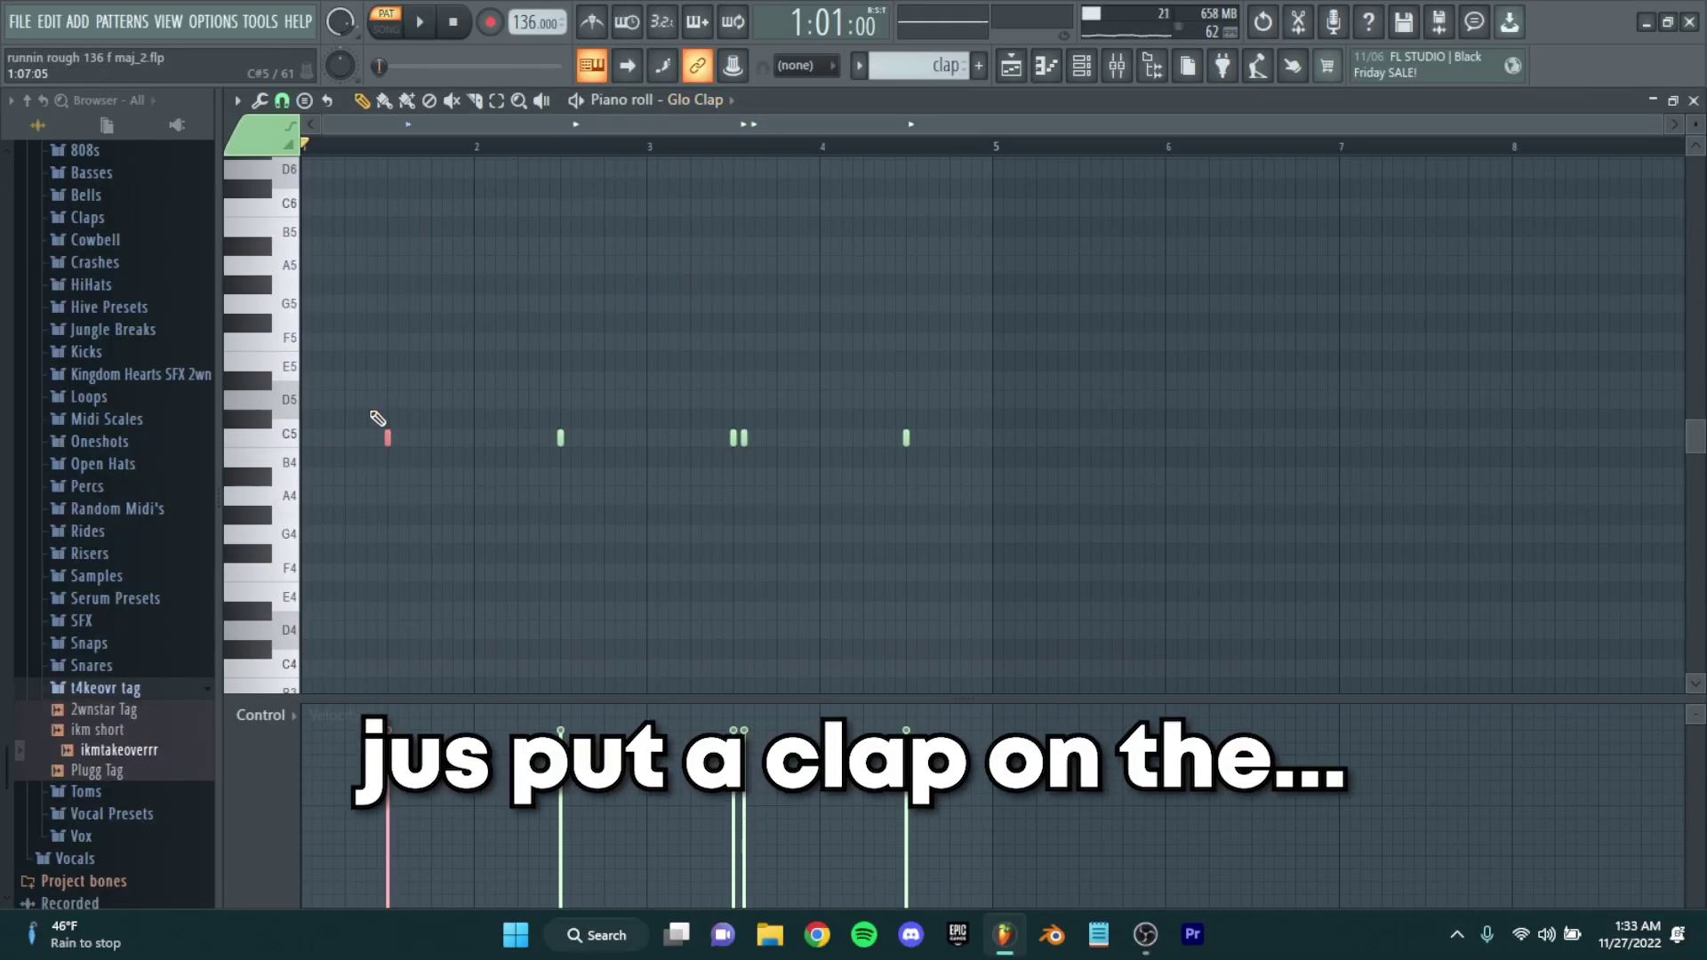
scroll(373, 422, up, 2)
scroll(472, 422, down, 1)
scroll(922, 461, up, 2)
drag(924, 458, 877, 419)
scroll(929, 437, up, 3)
scroll(926, 444, down, 3)
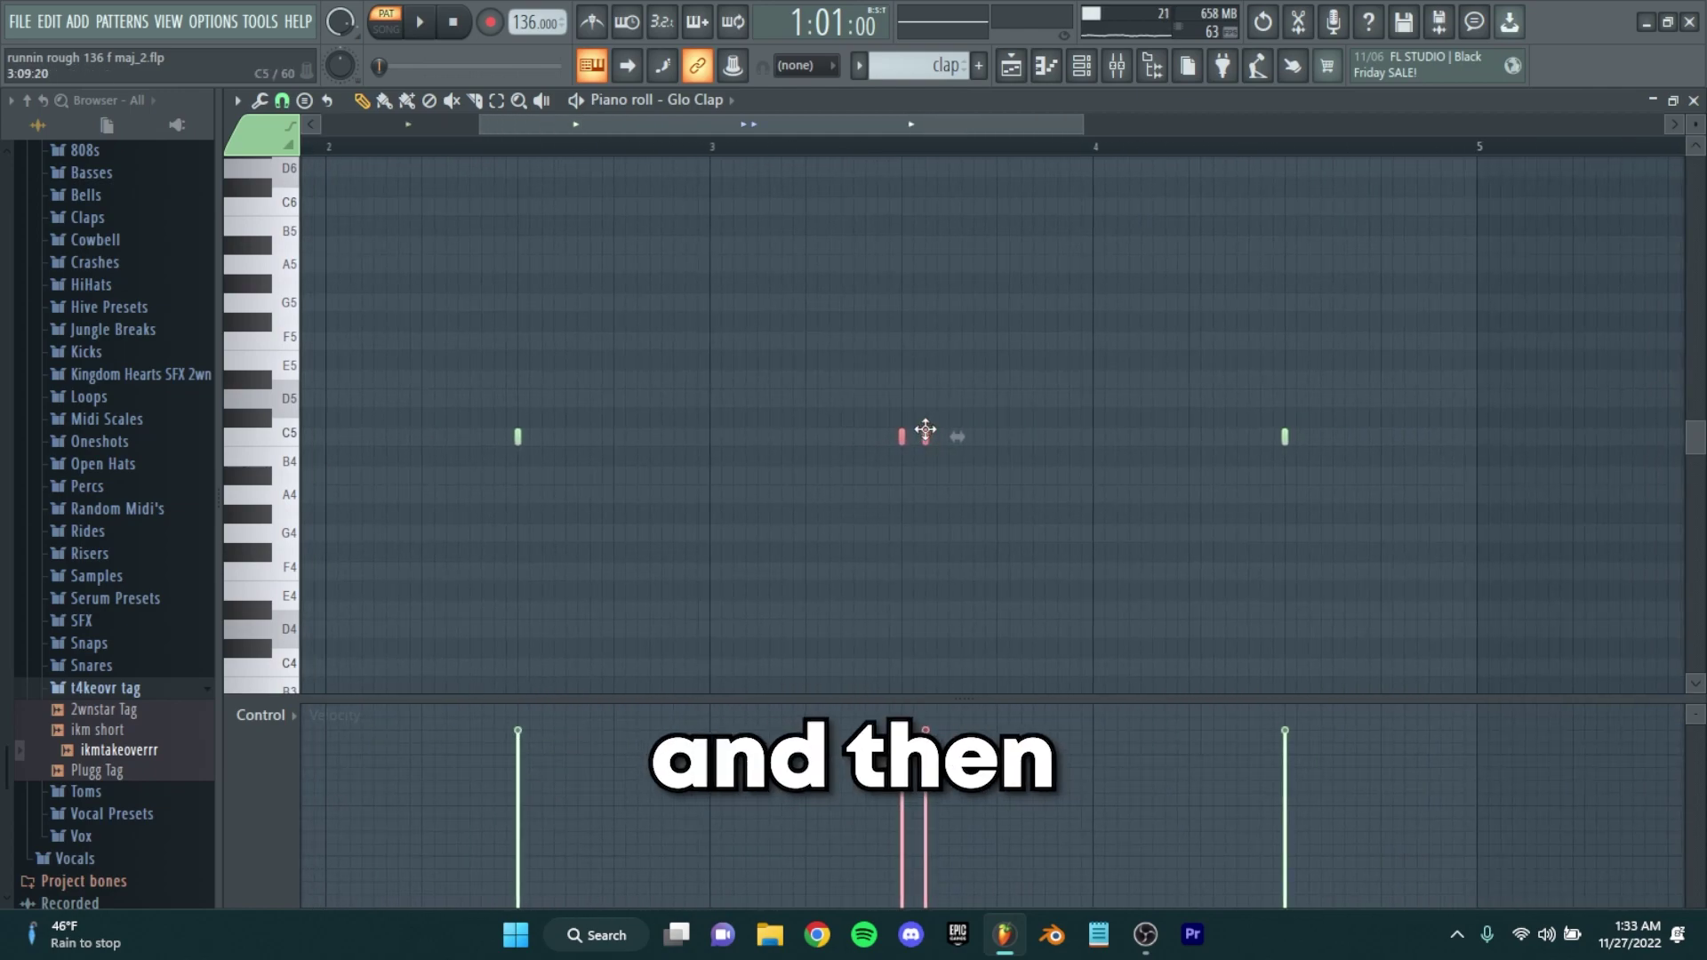
scroll(925, 440, down, 2)
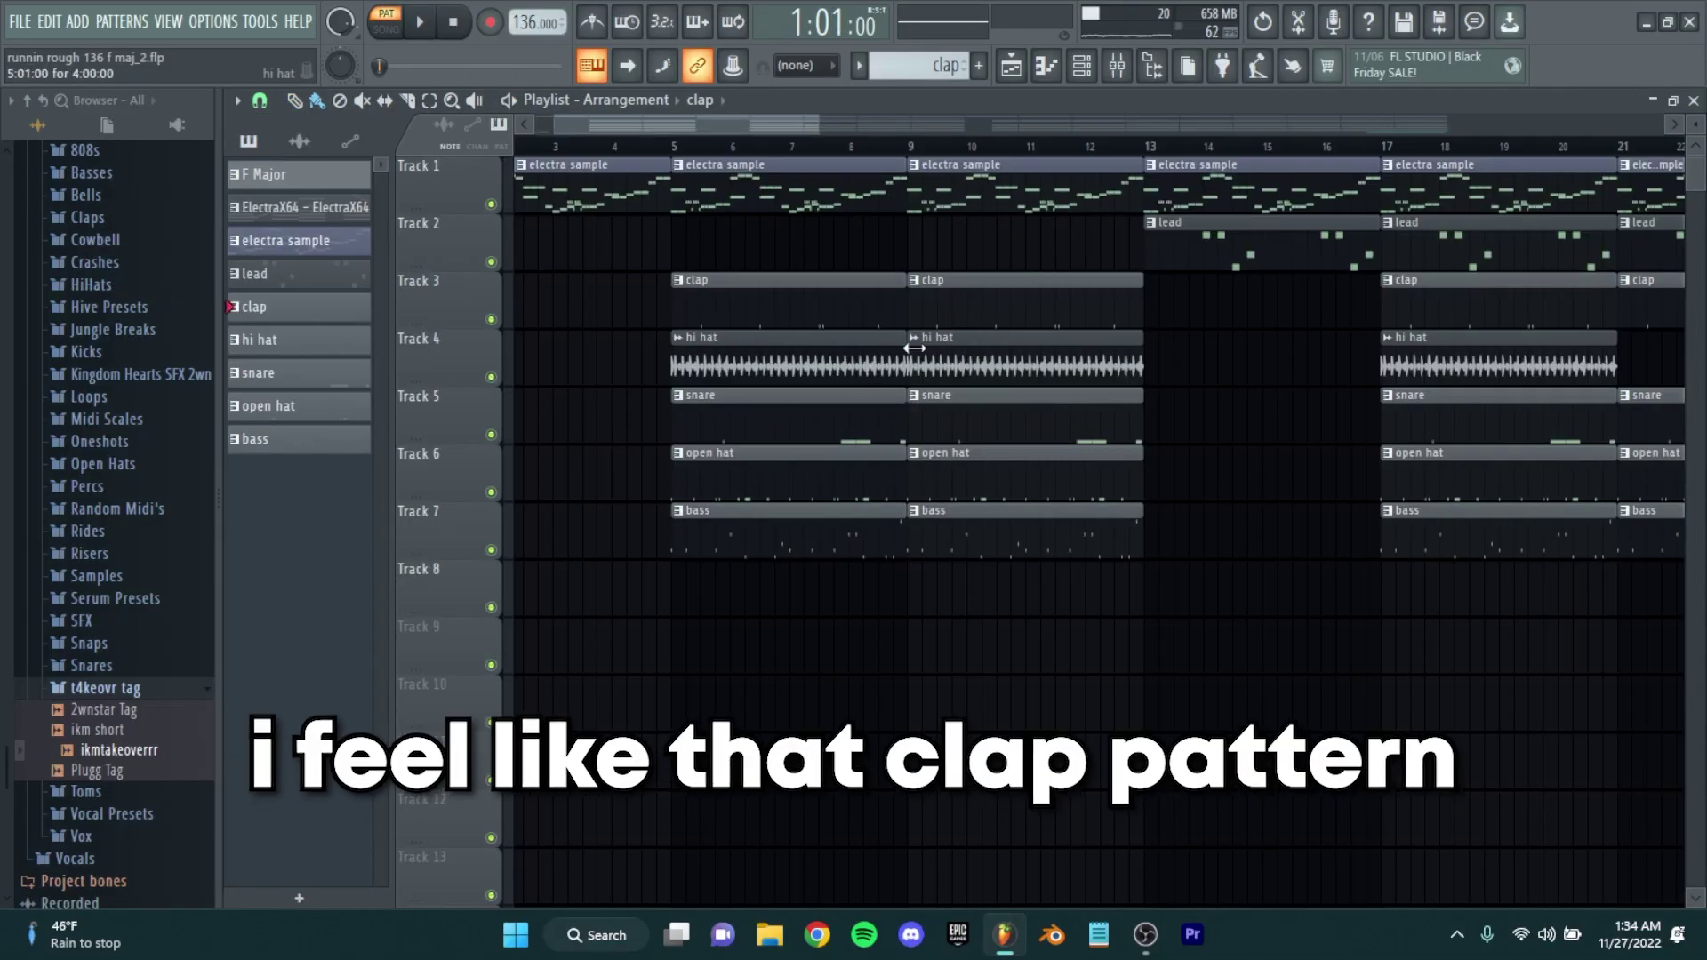
Switch playback to song mode and open the hi hat pattern in the piano roll.
scroll(787, 349, up, 3)
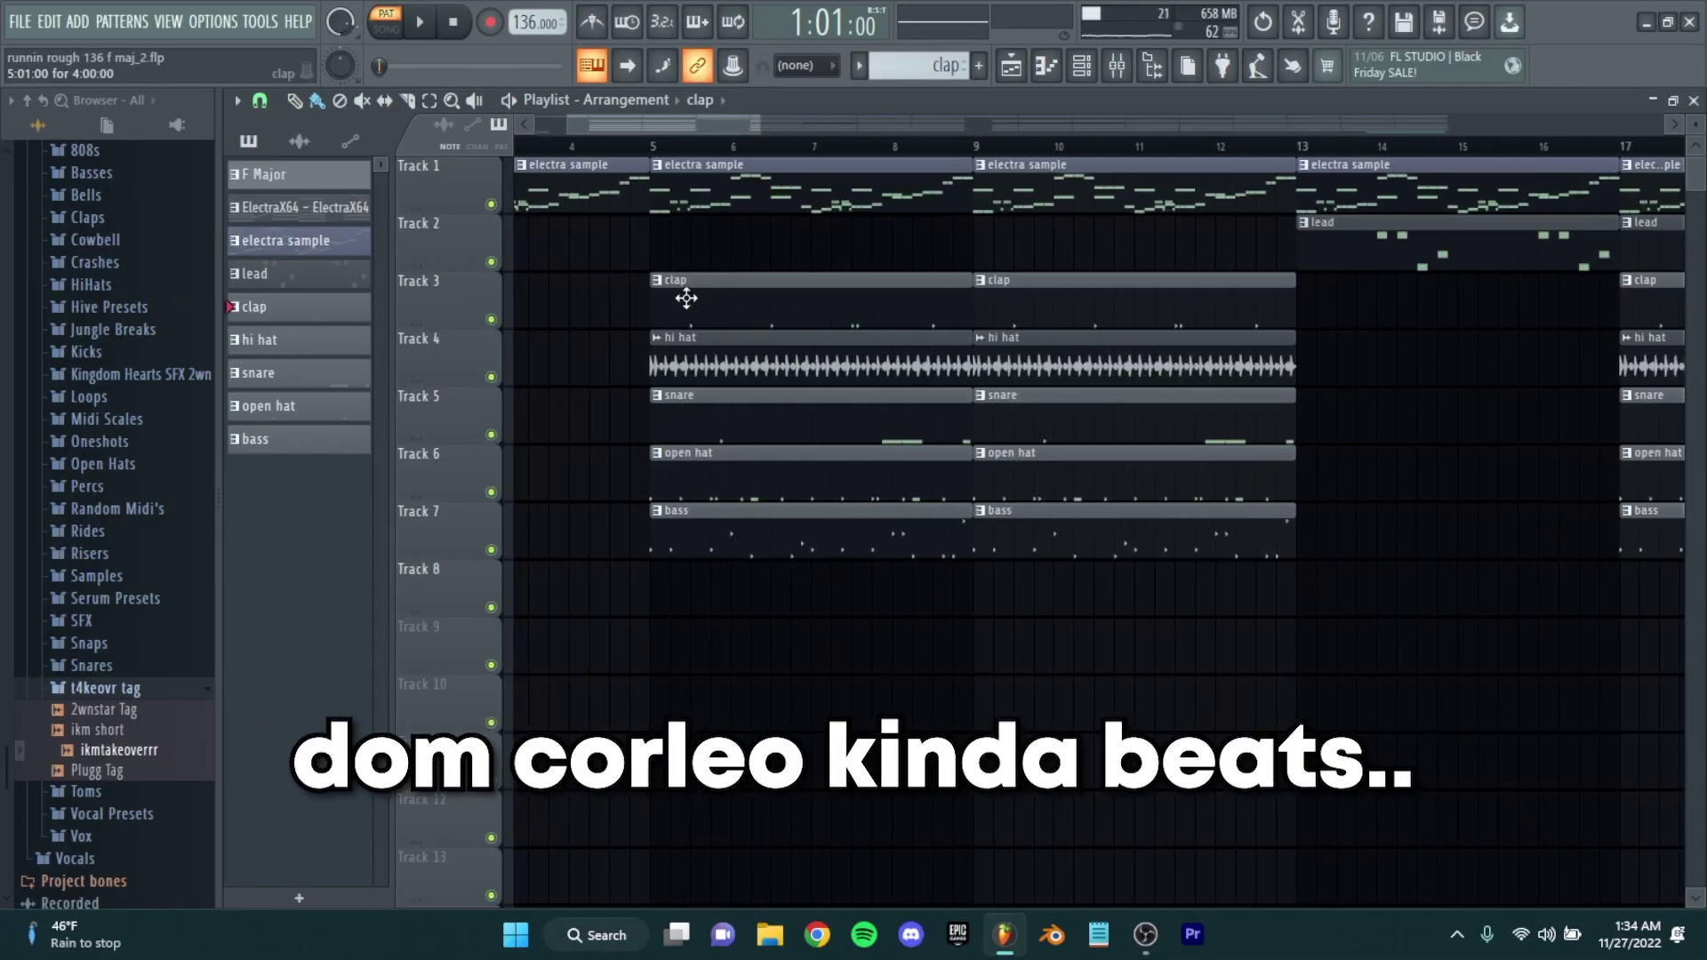
scroll(686, 298, down, 3)
key(l)
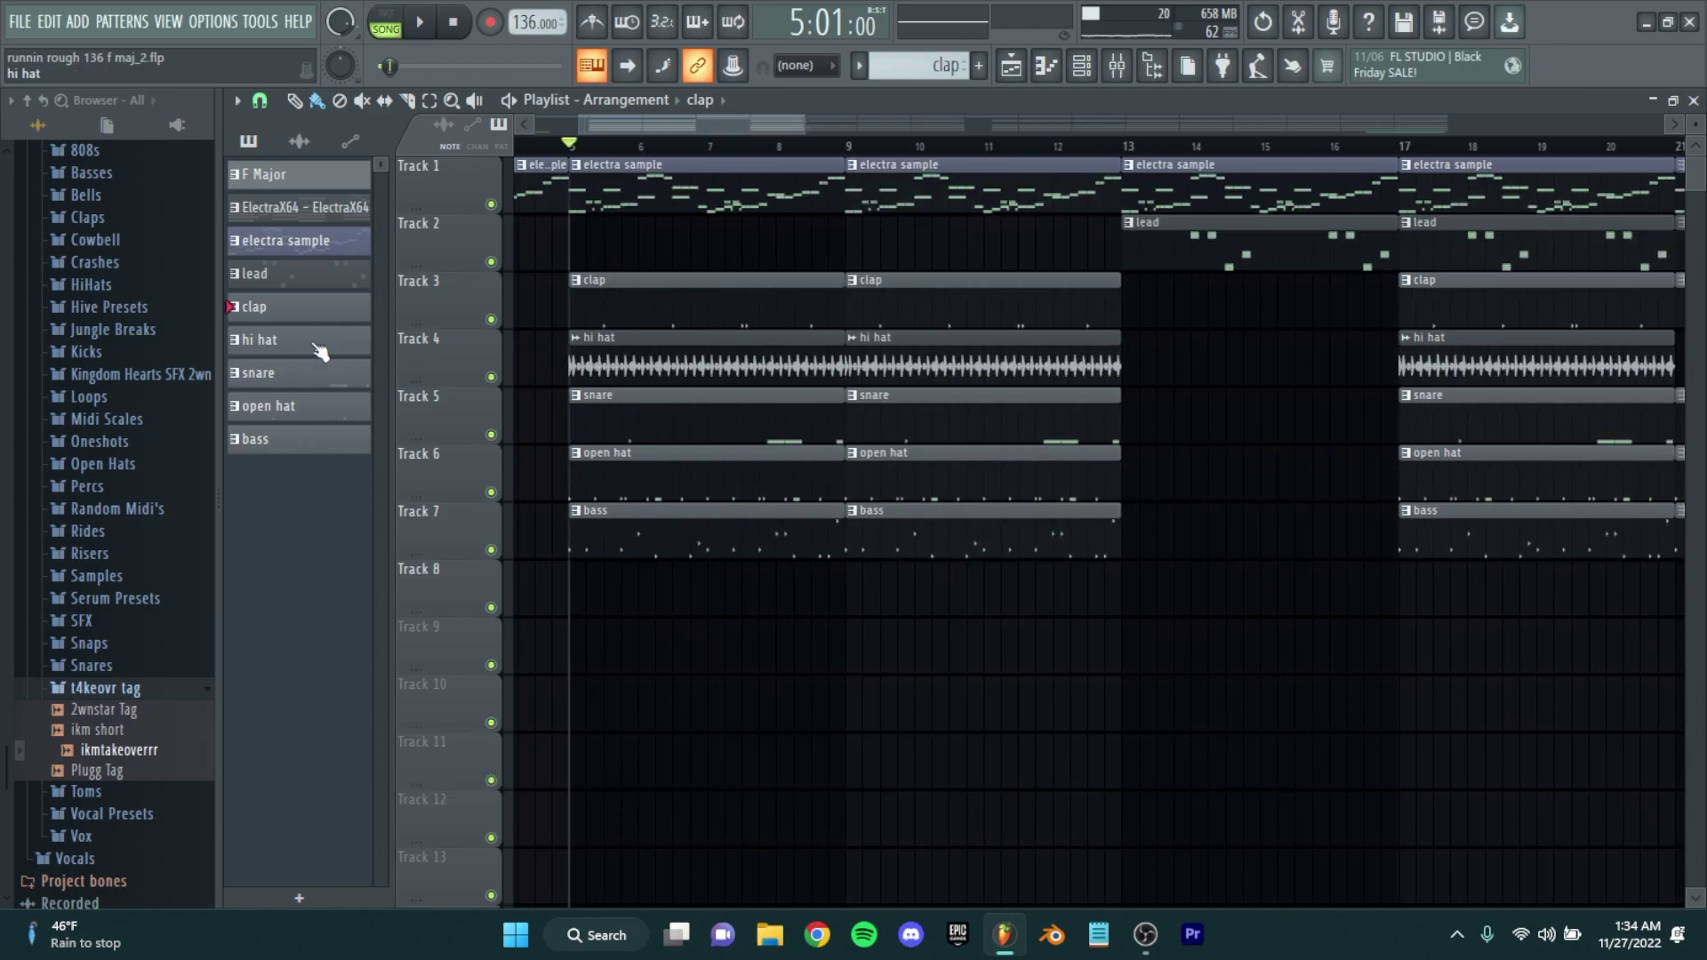
double_click(318, 351)
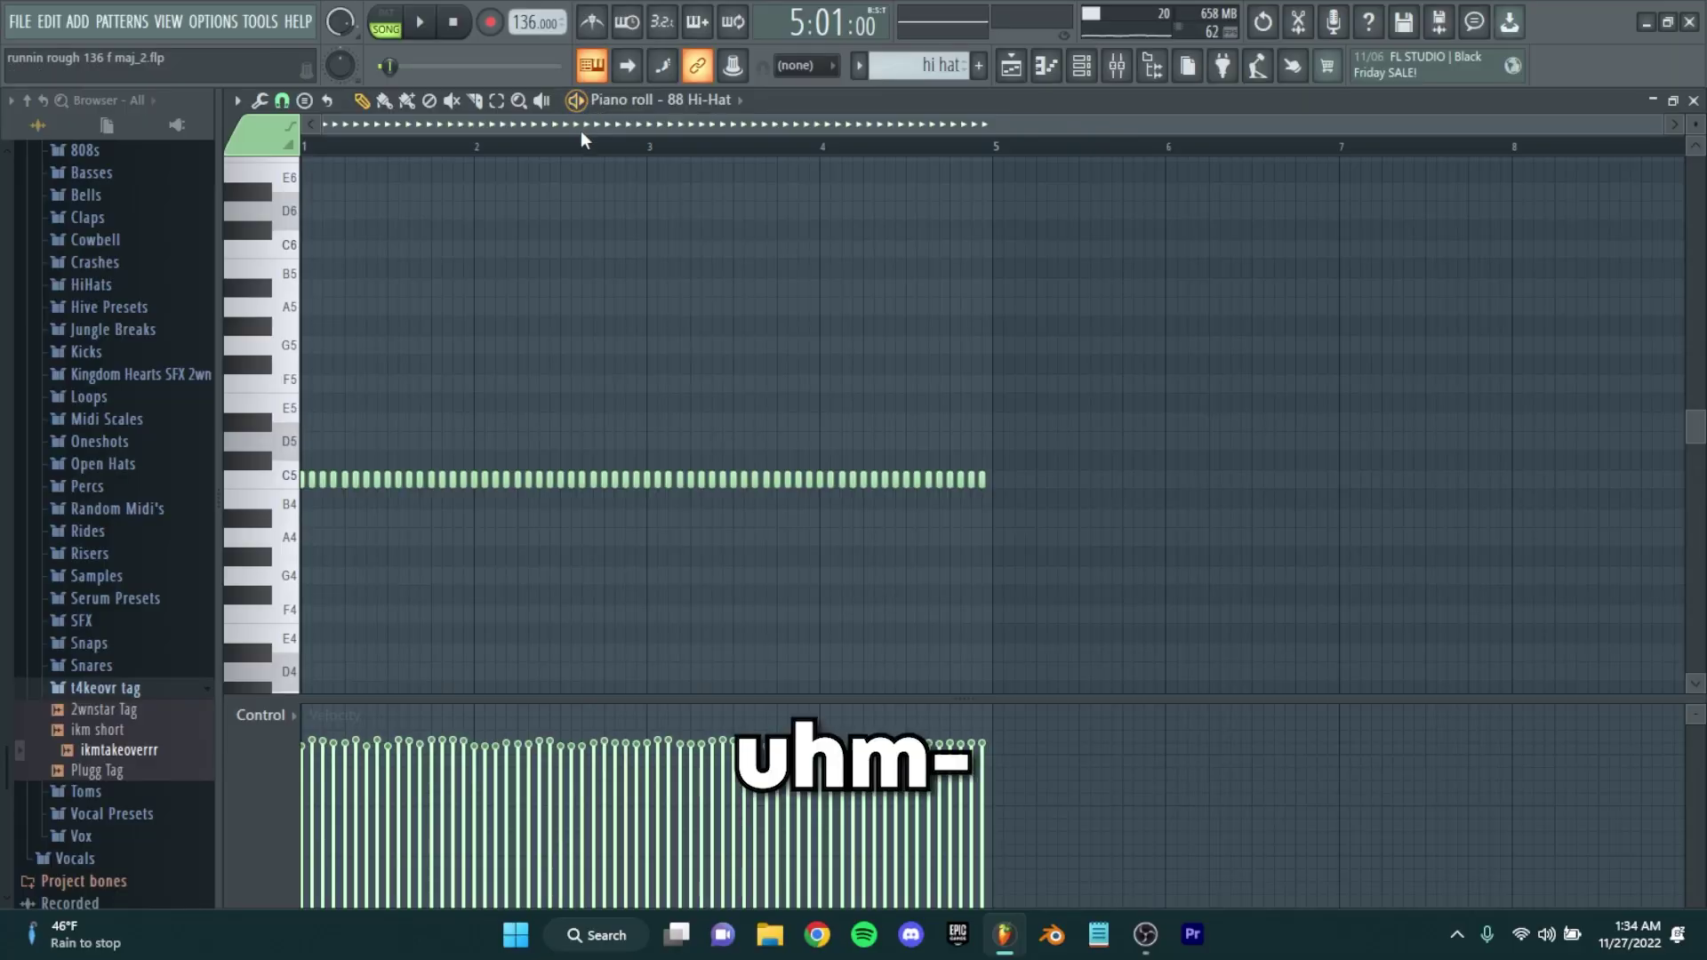
Inspect the Fruity Reeverb 2 and Soundgoodizer settings on the hi-hat's mixer track, Insert 5.
click(1116, 65)
click(1451, 320)
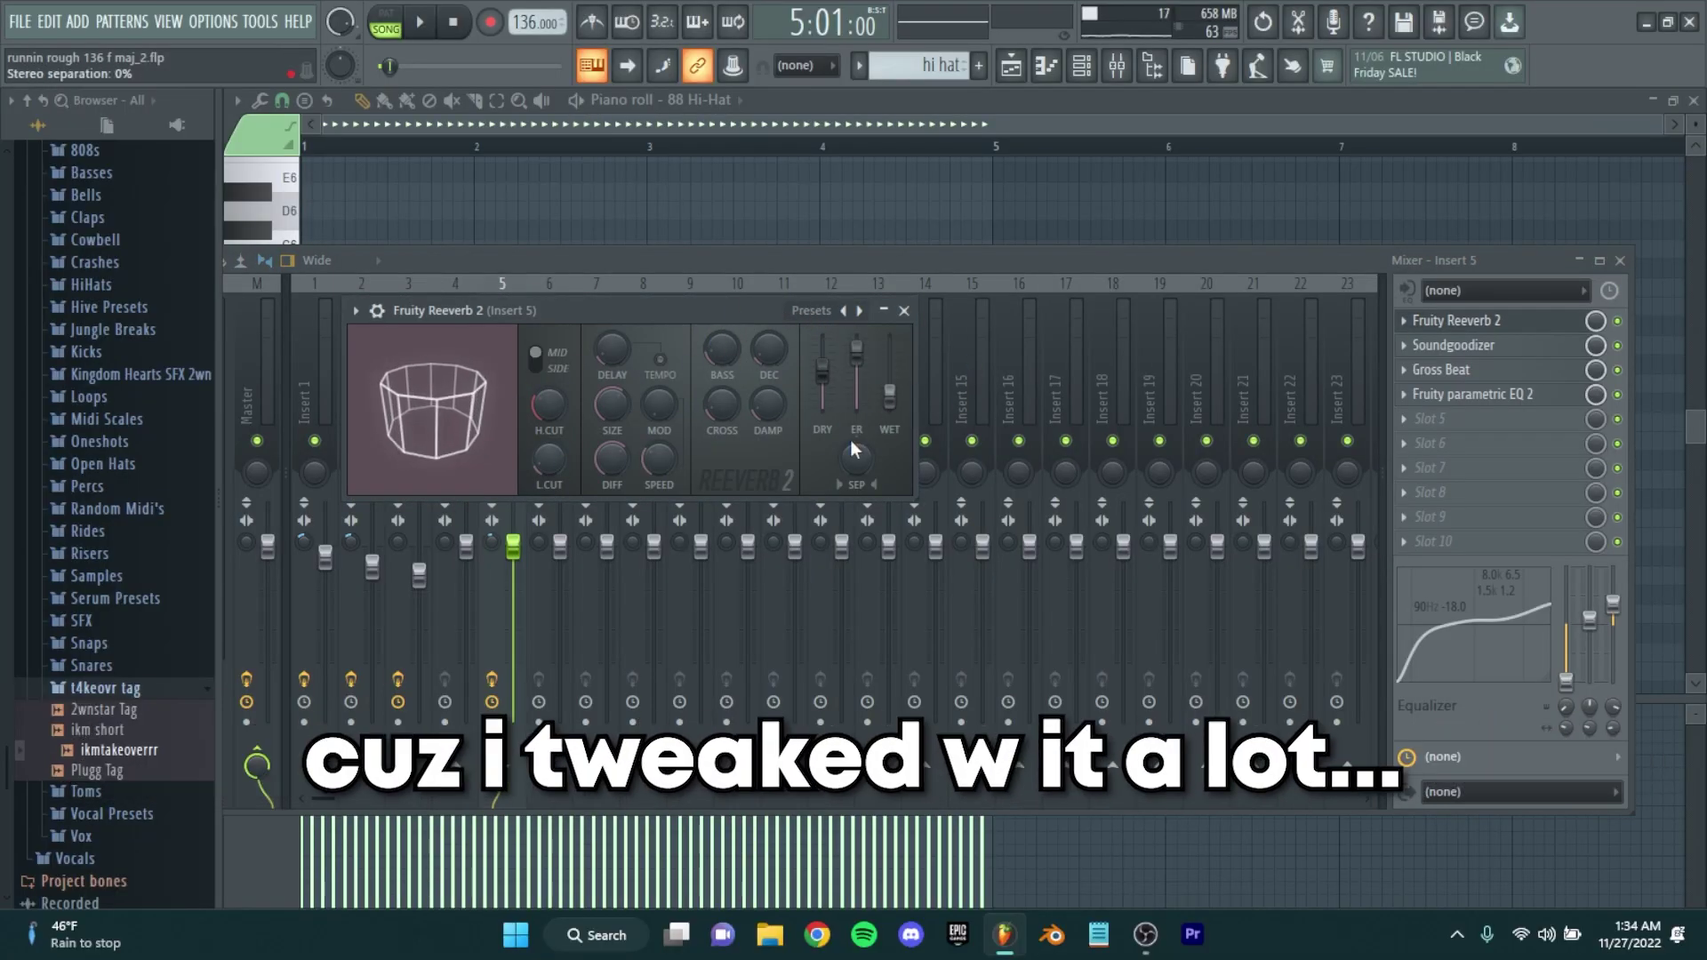
click(904, 310)
click(1454, 345)
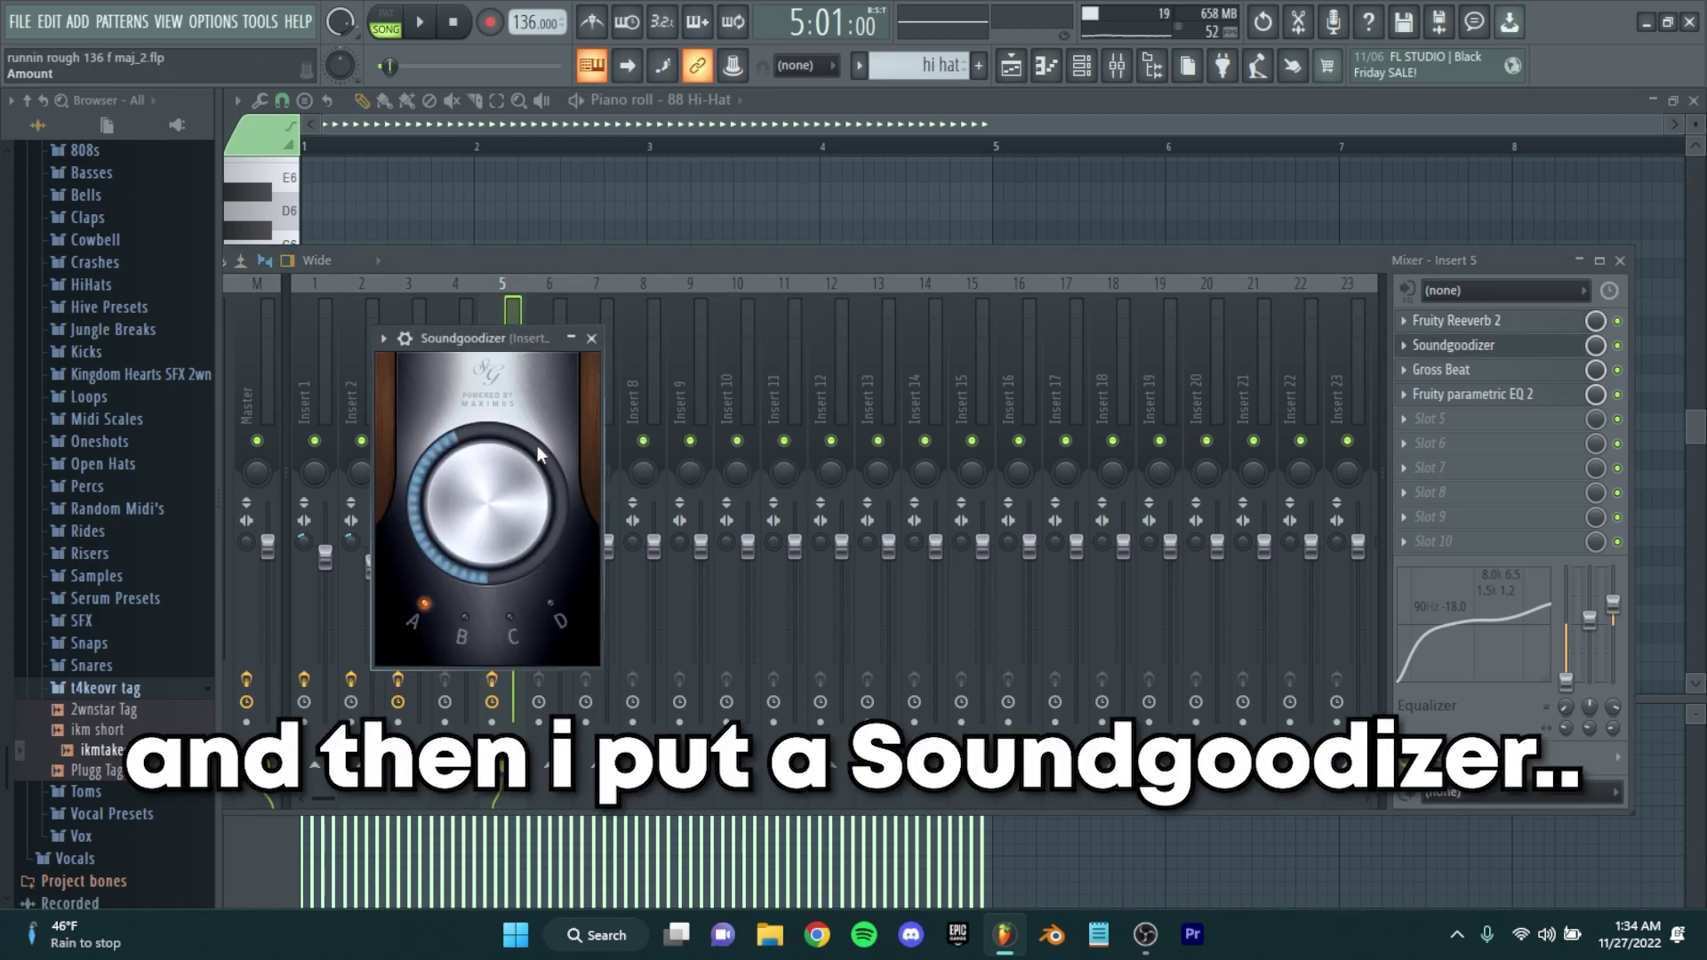
click(592, 338)
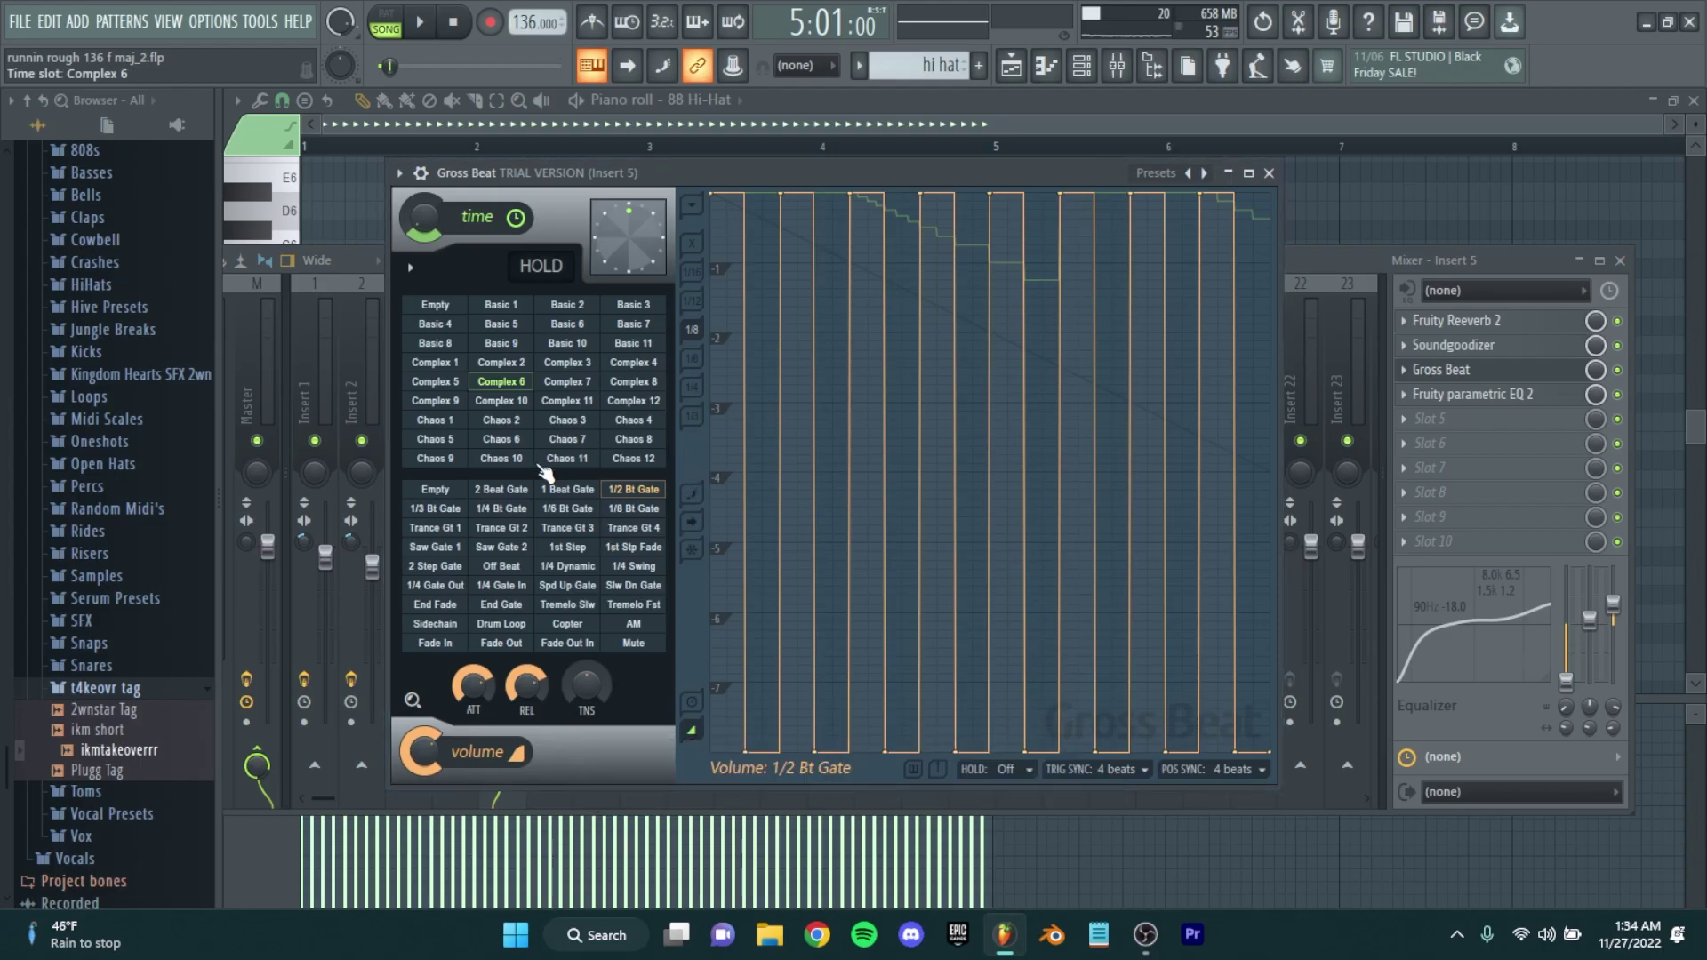
Inspect the Gross Beat and Fruity parametric EQ 2 settings on Insert 5.
click(1467, 369)
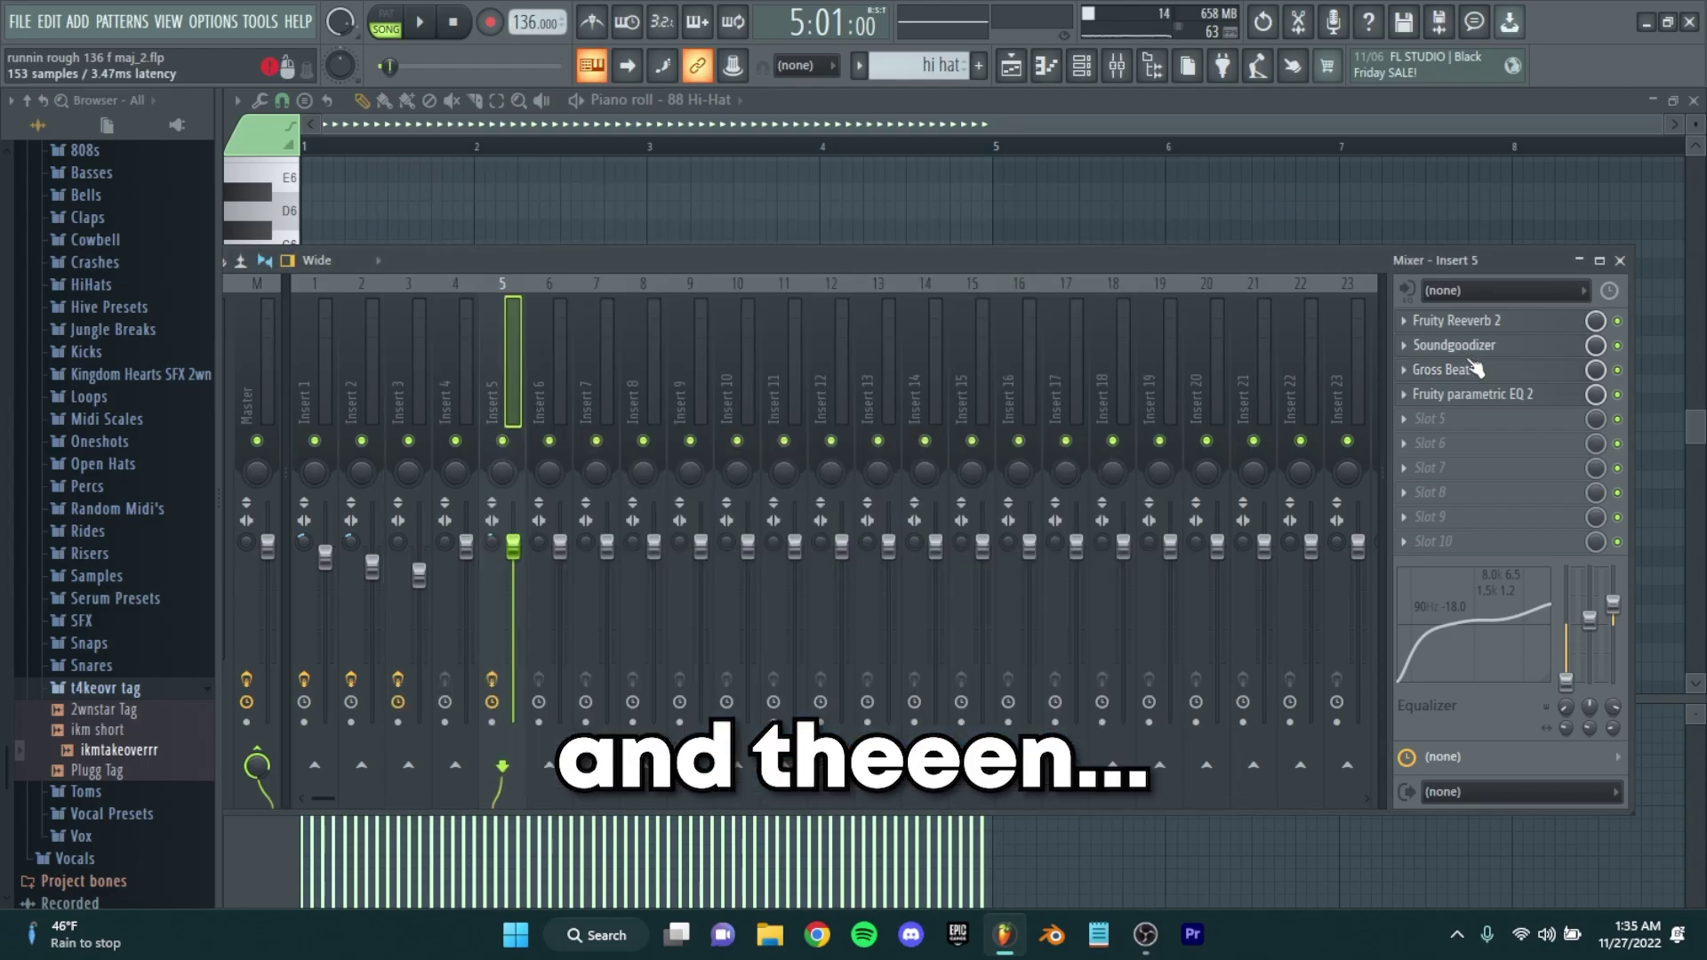
click(1508, 394)
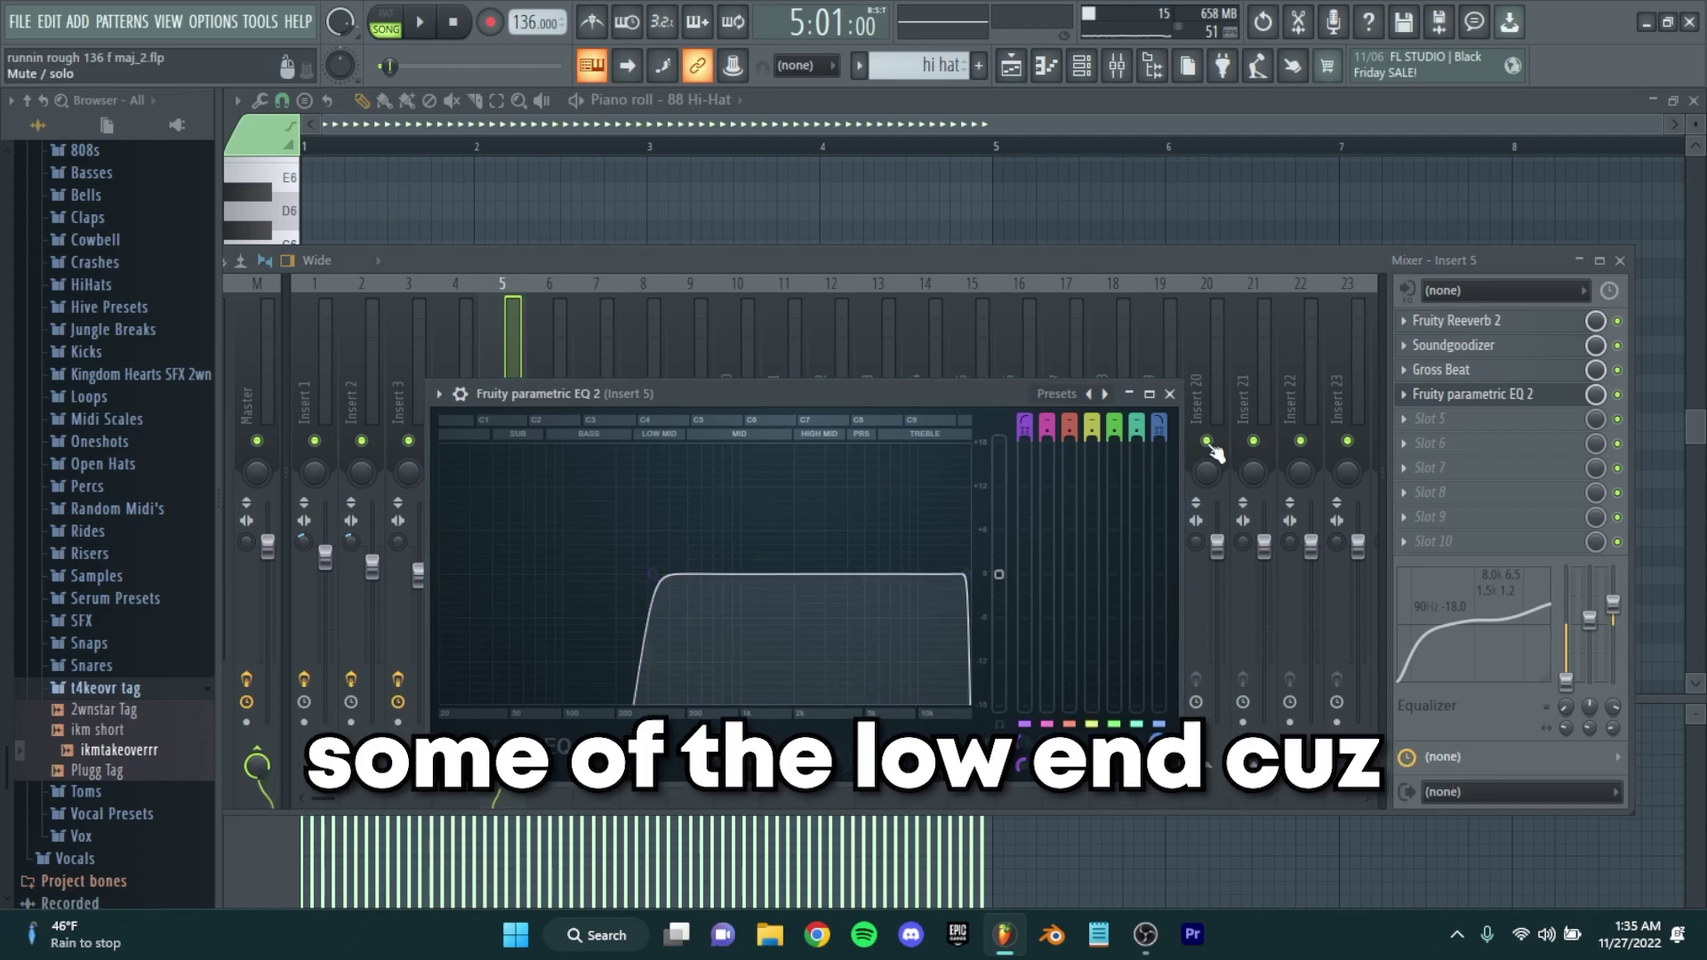
click(1169, 394)
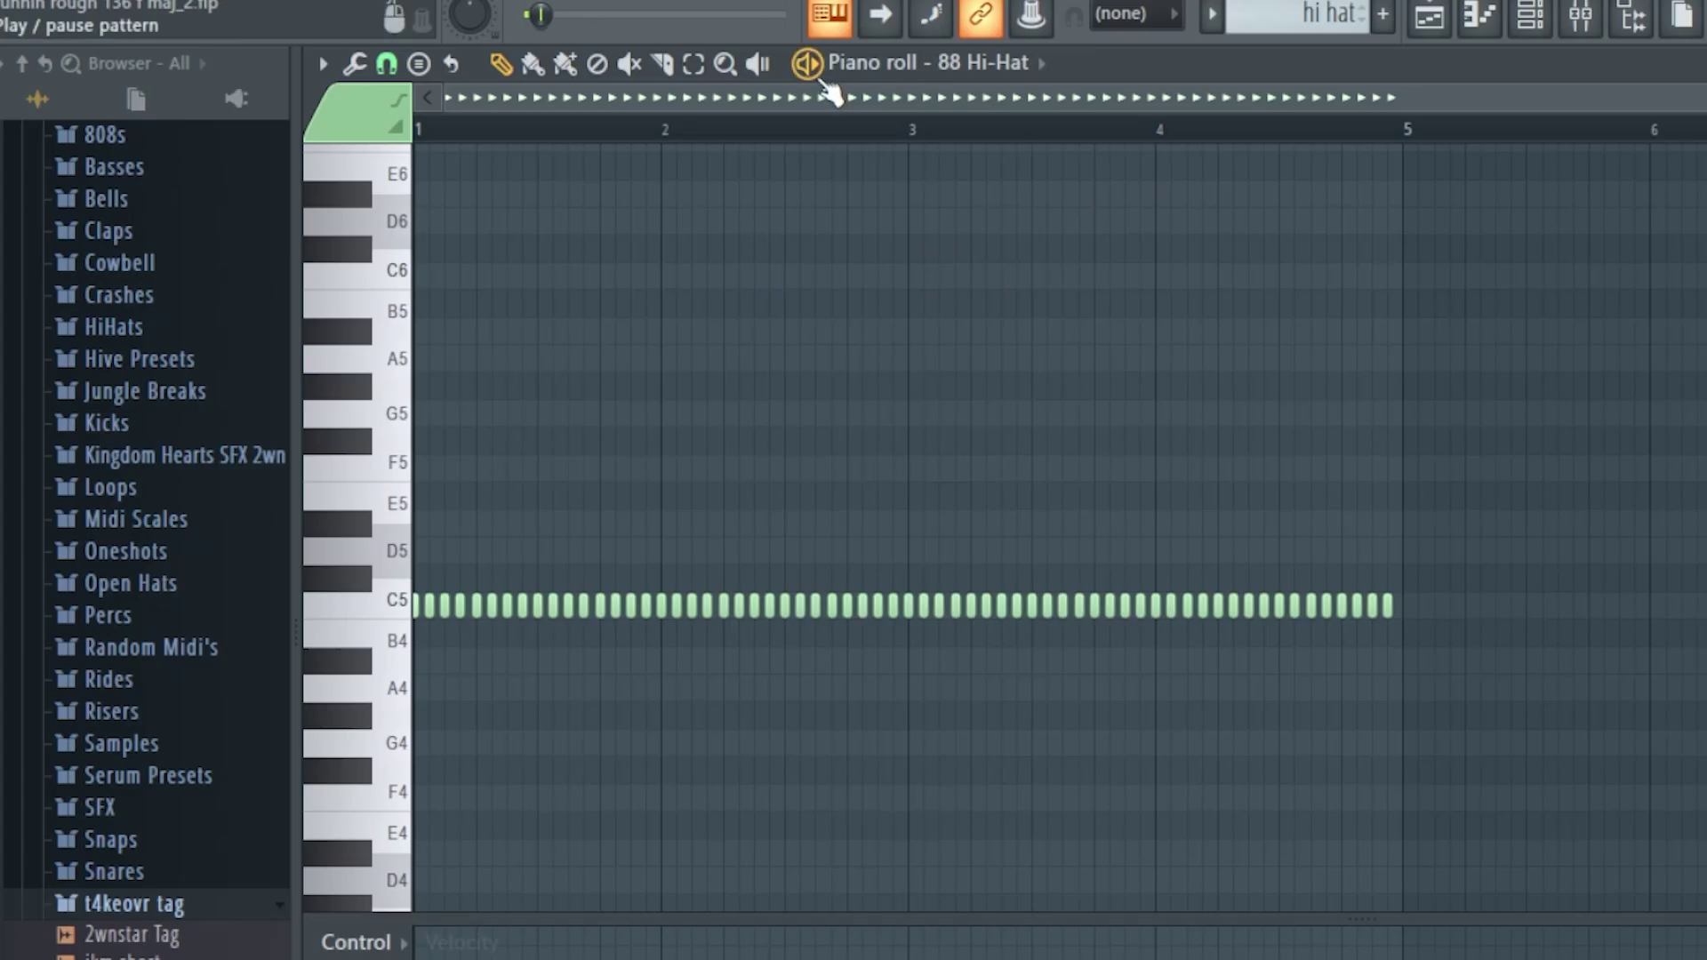
Play the hi hat pattern, stop it and close the piano roll.
key(space)
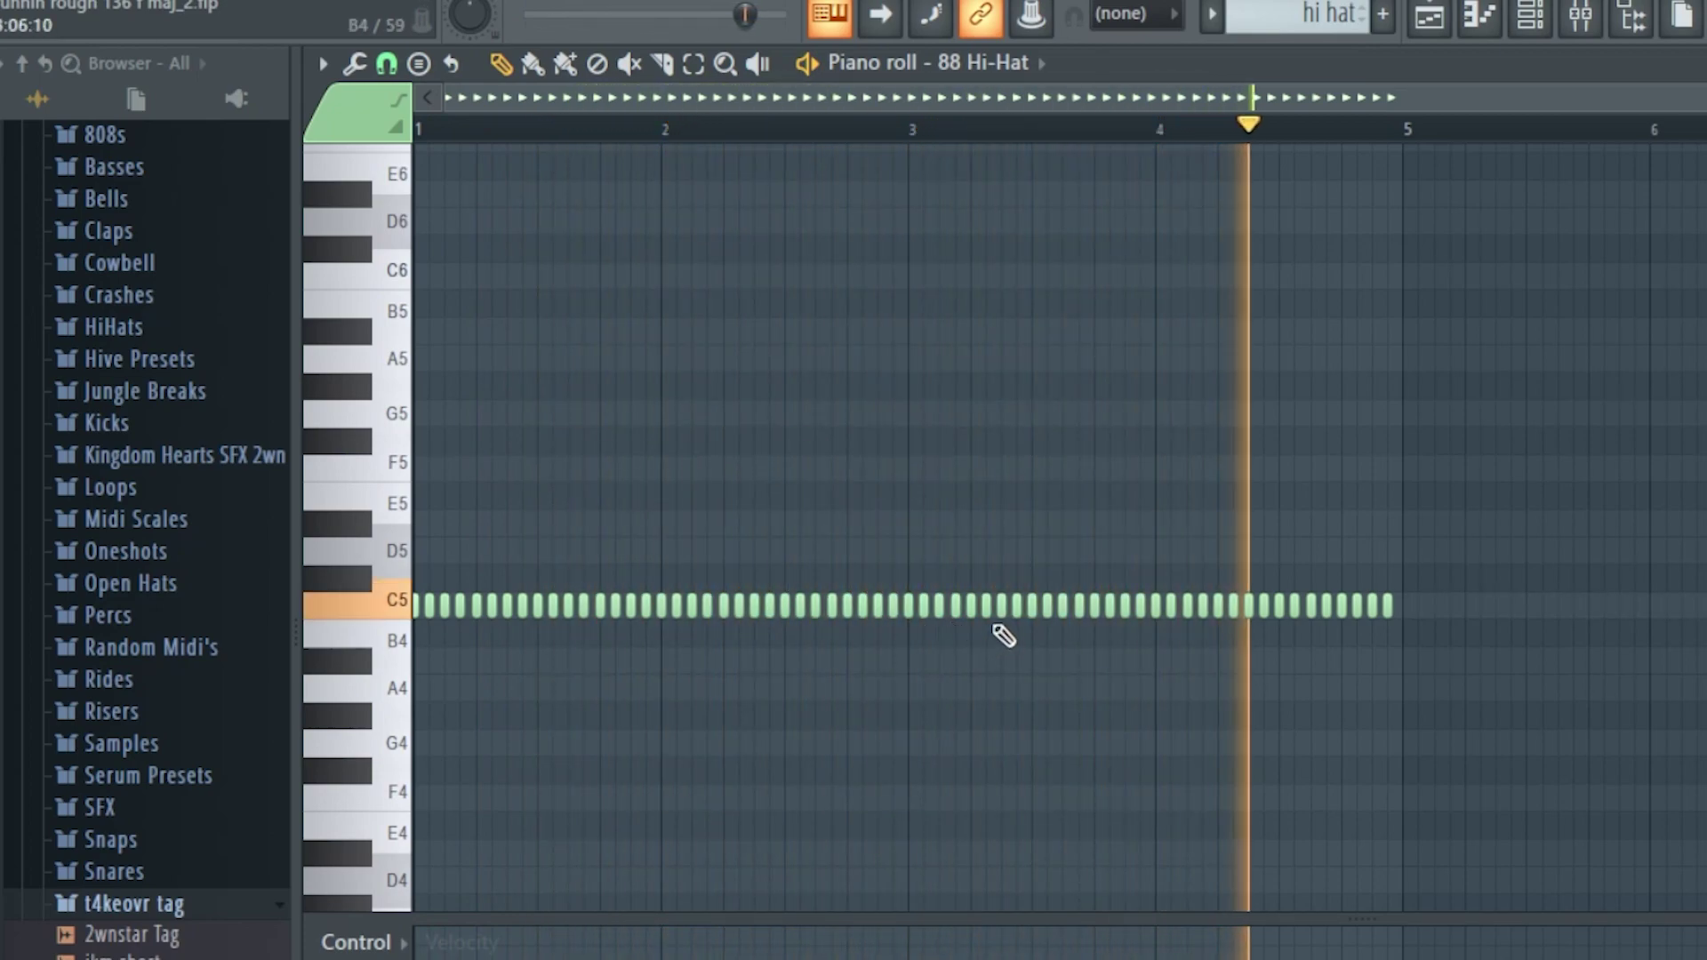
key(space)
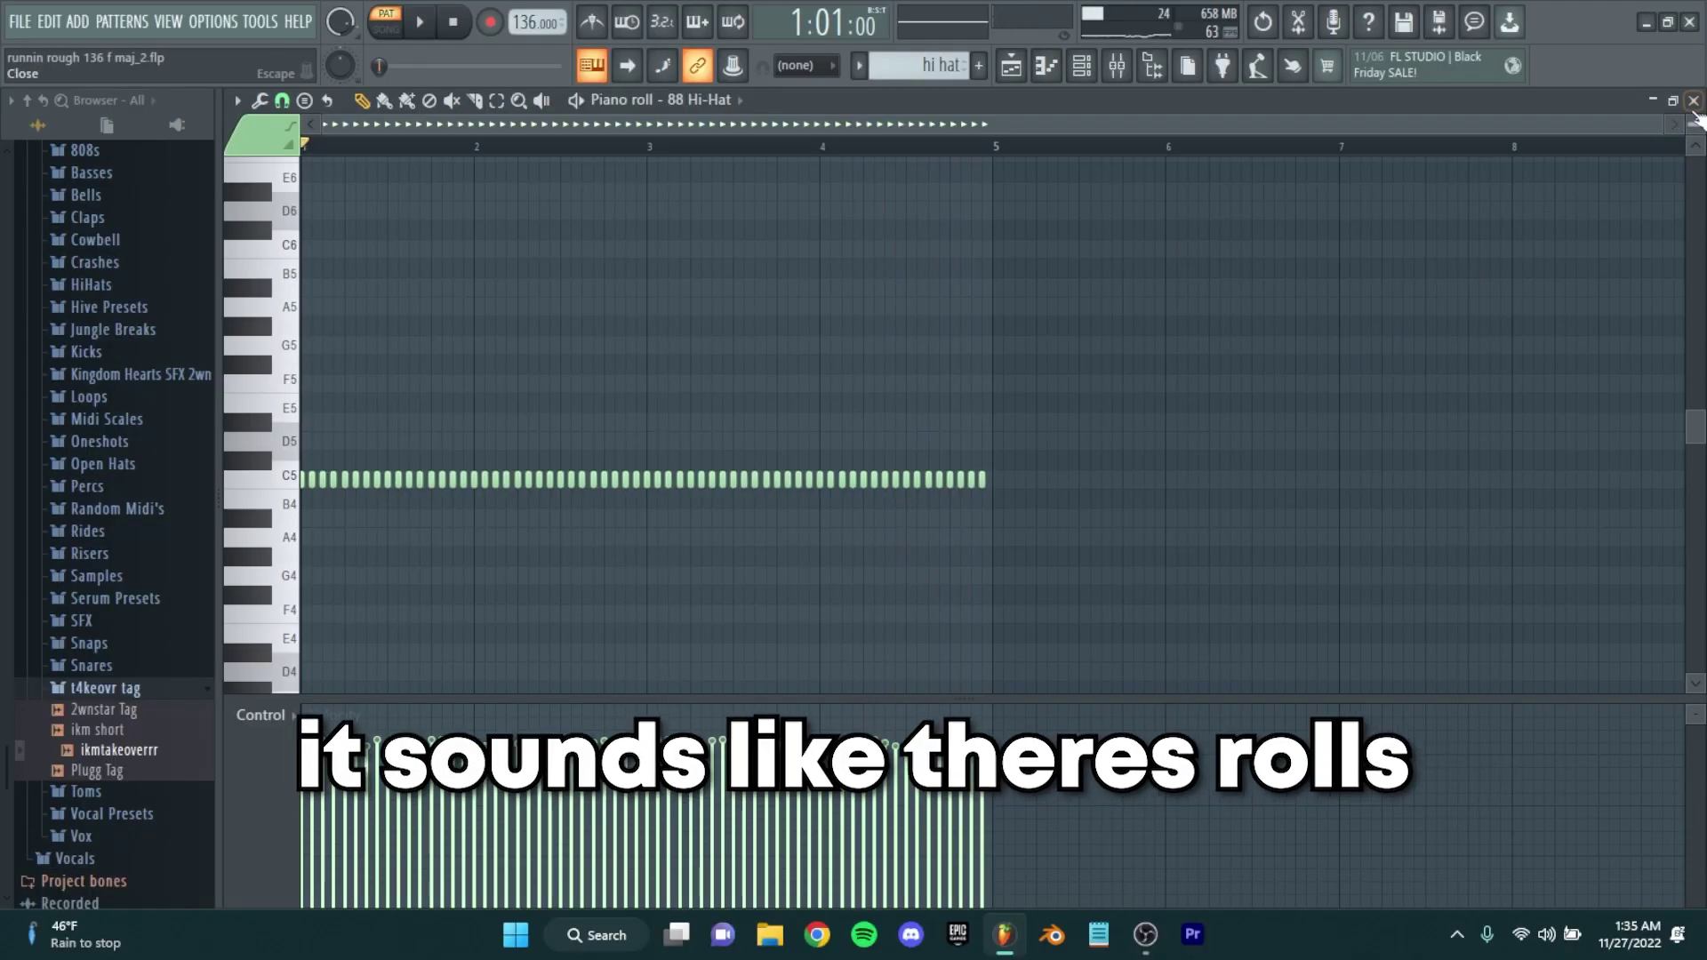
click(1694, 103)
key(Escape)
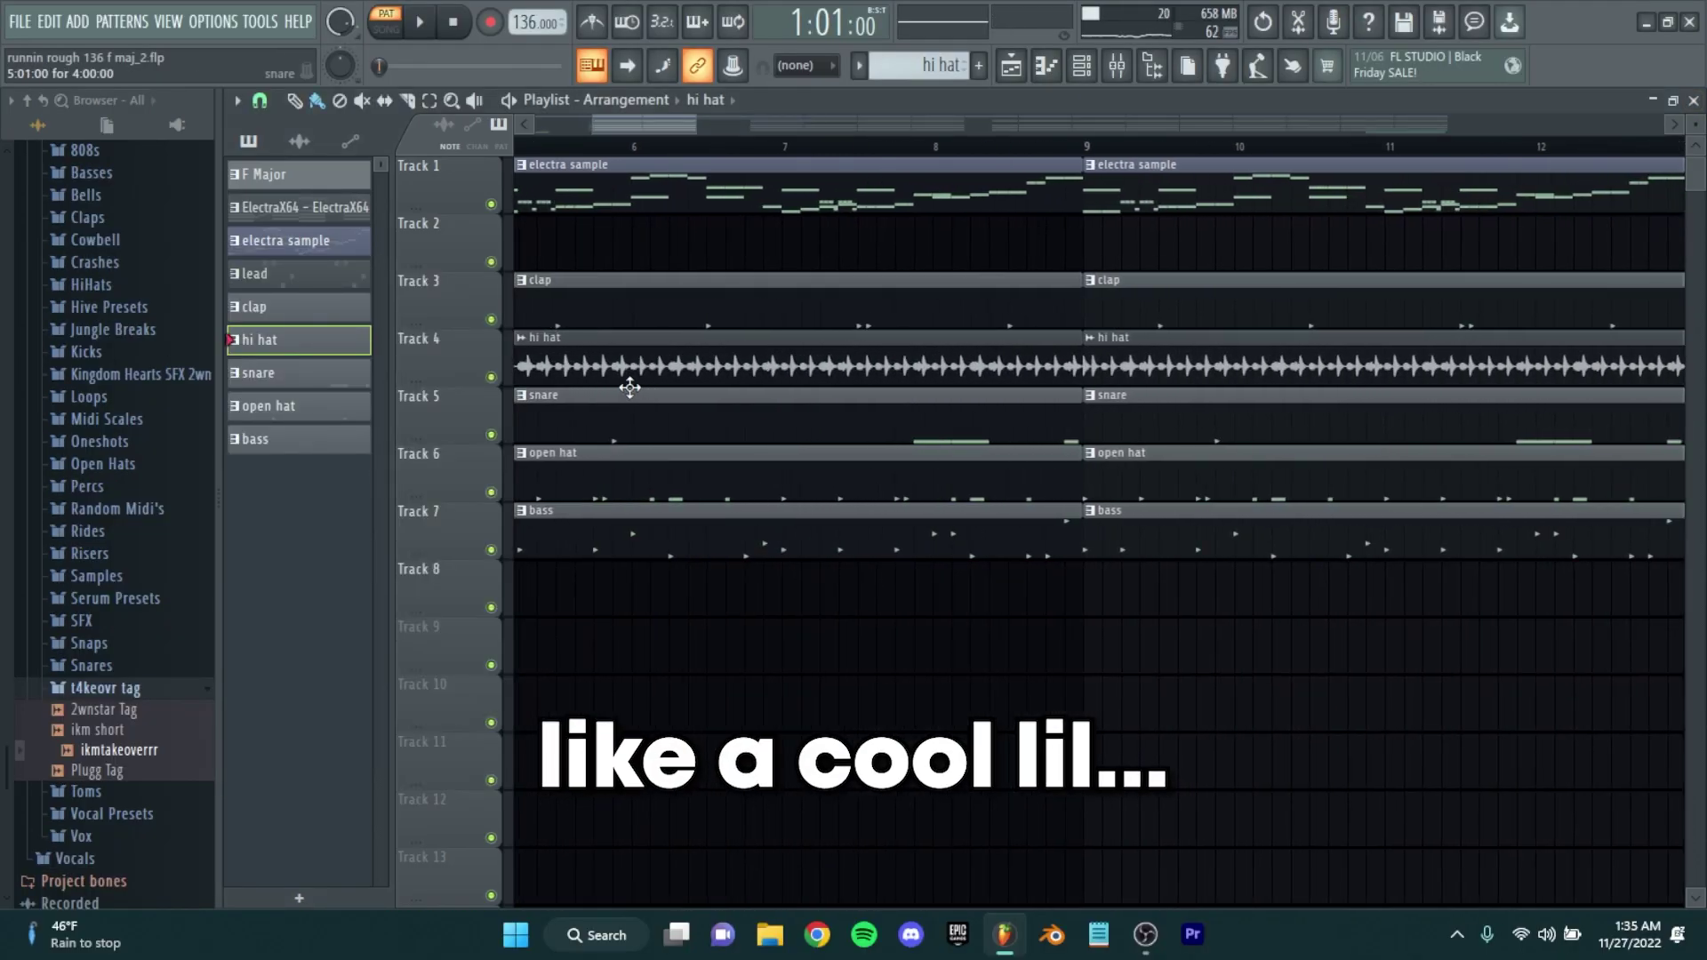
Open the snare pattern from the playlist and play it in the piano roll.
double_click(654, 369)
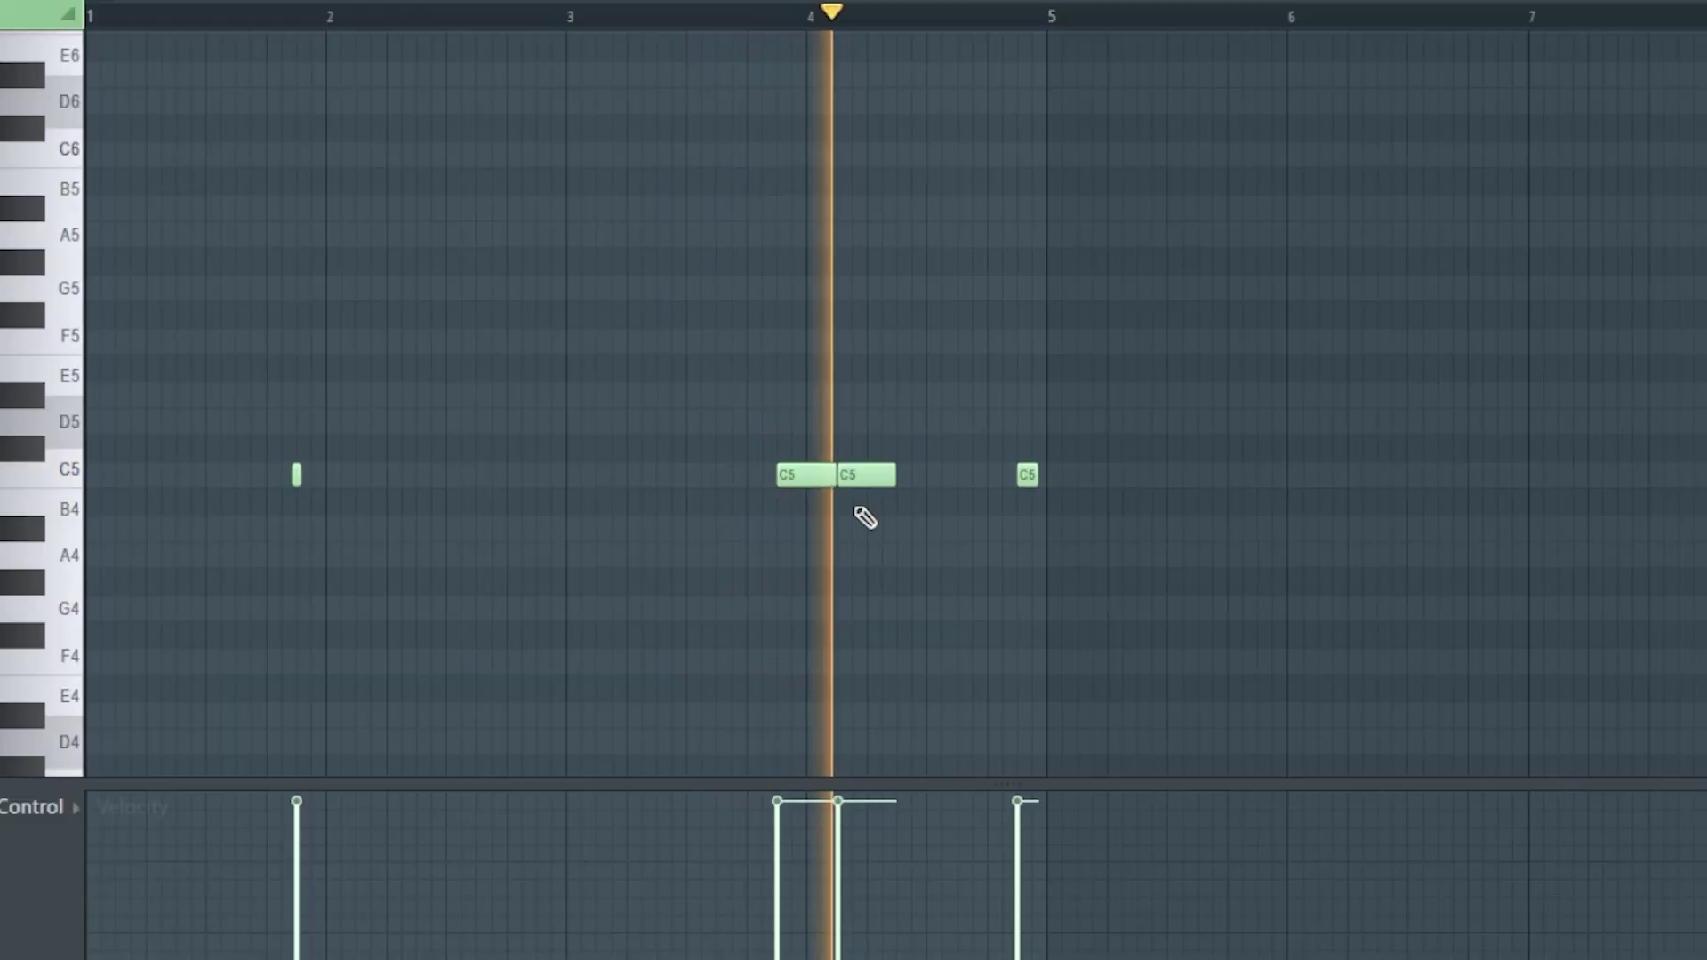
key(space)
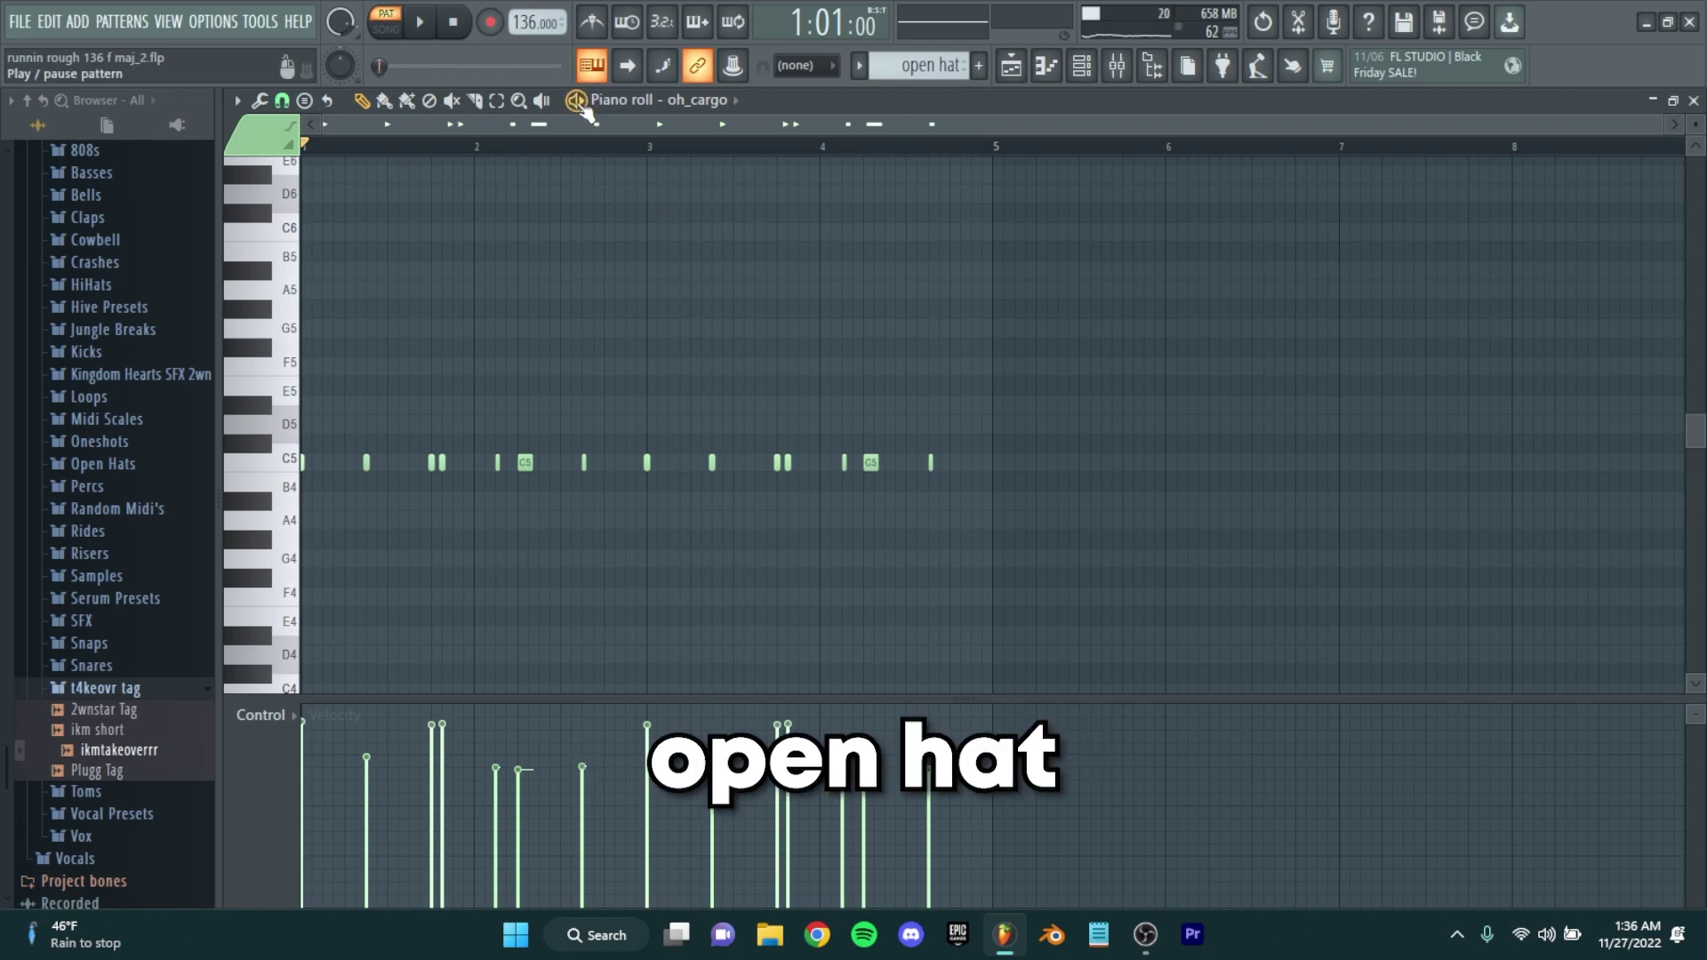
Examine the open hat pattern's notes in the oh_cargo piano roll and play the pattern.
scroll(780, 514, up, 2)
drag(1195, 551, 584, 403)
key(ctrl+a)
scroll(834, 359, down, 1)
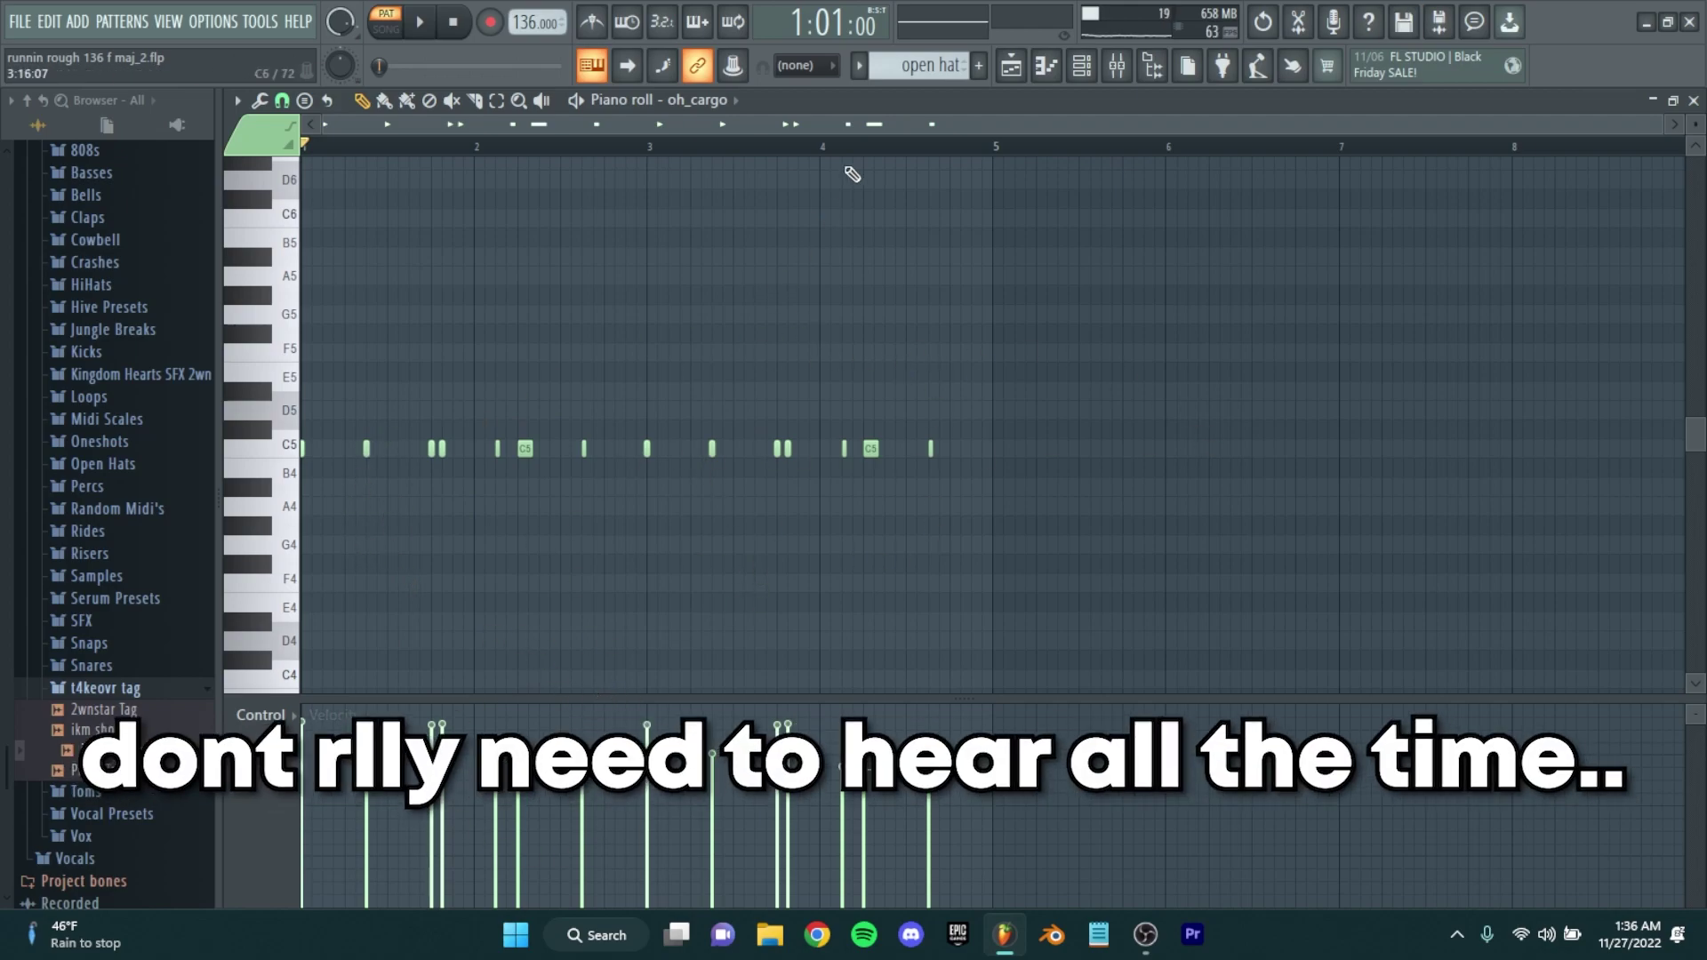
key(space)
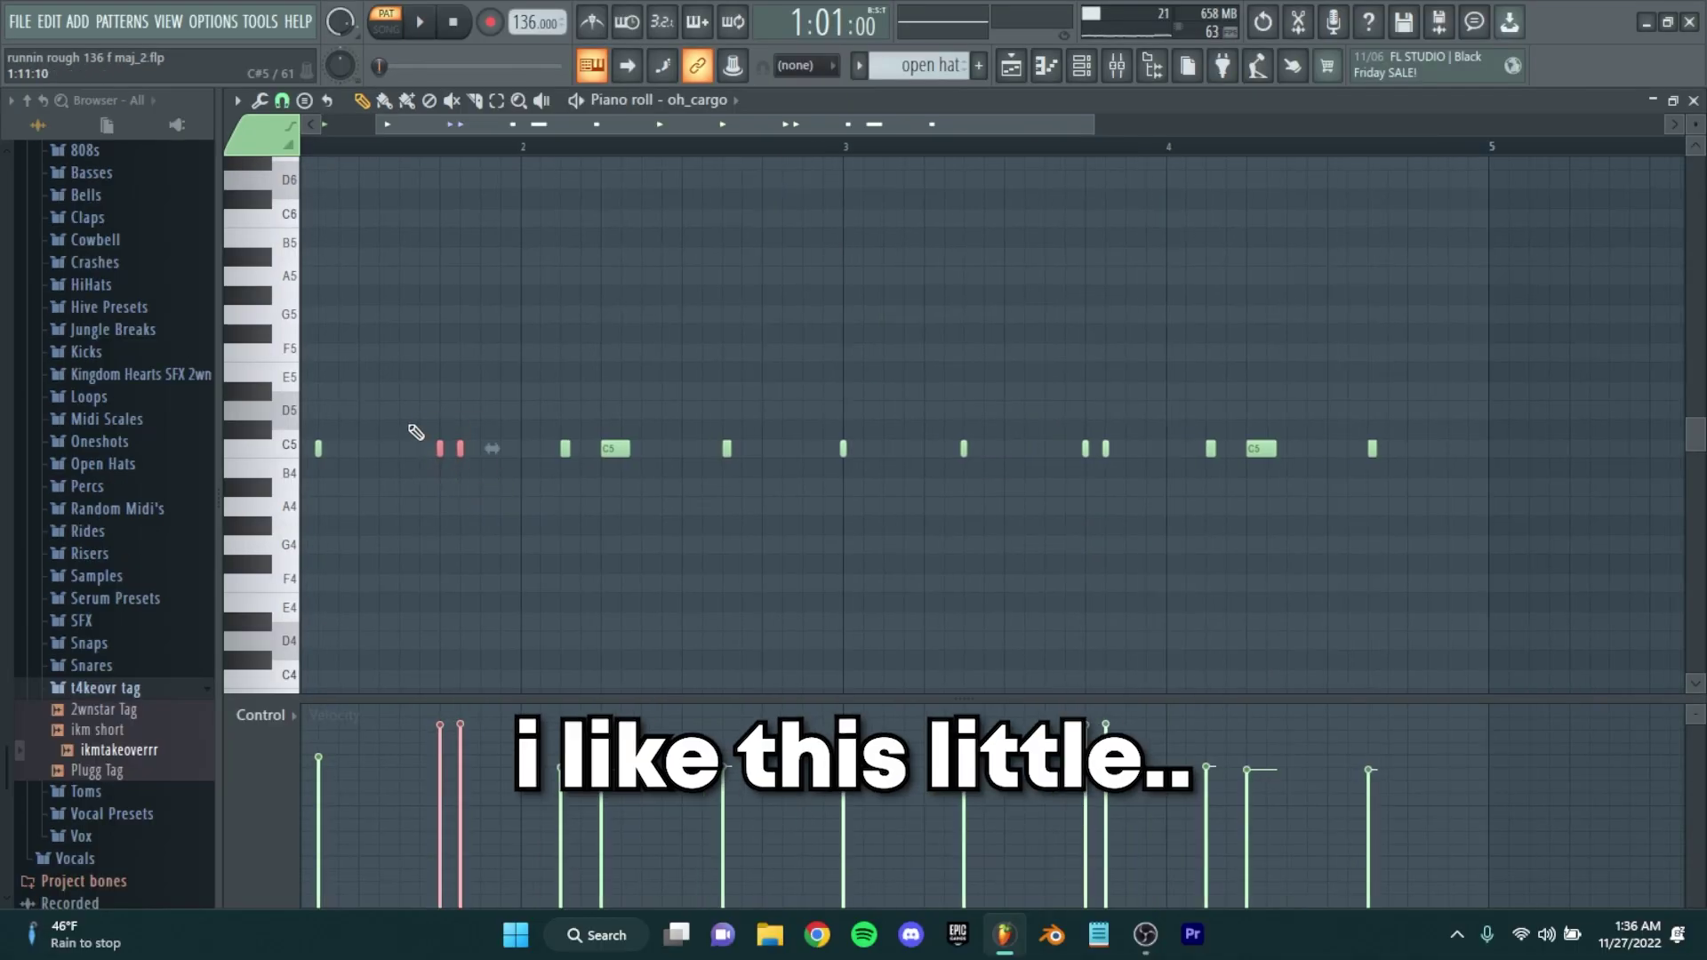
Close the open hat piano roll, and examine and play the bass pattern in the 16teen bass piano roll.
scroll(416, 432, down, 3)
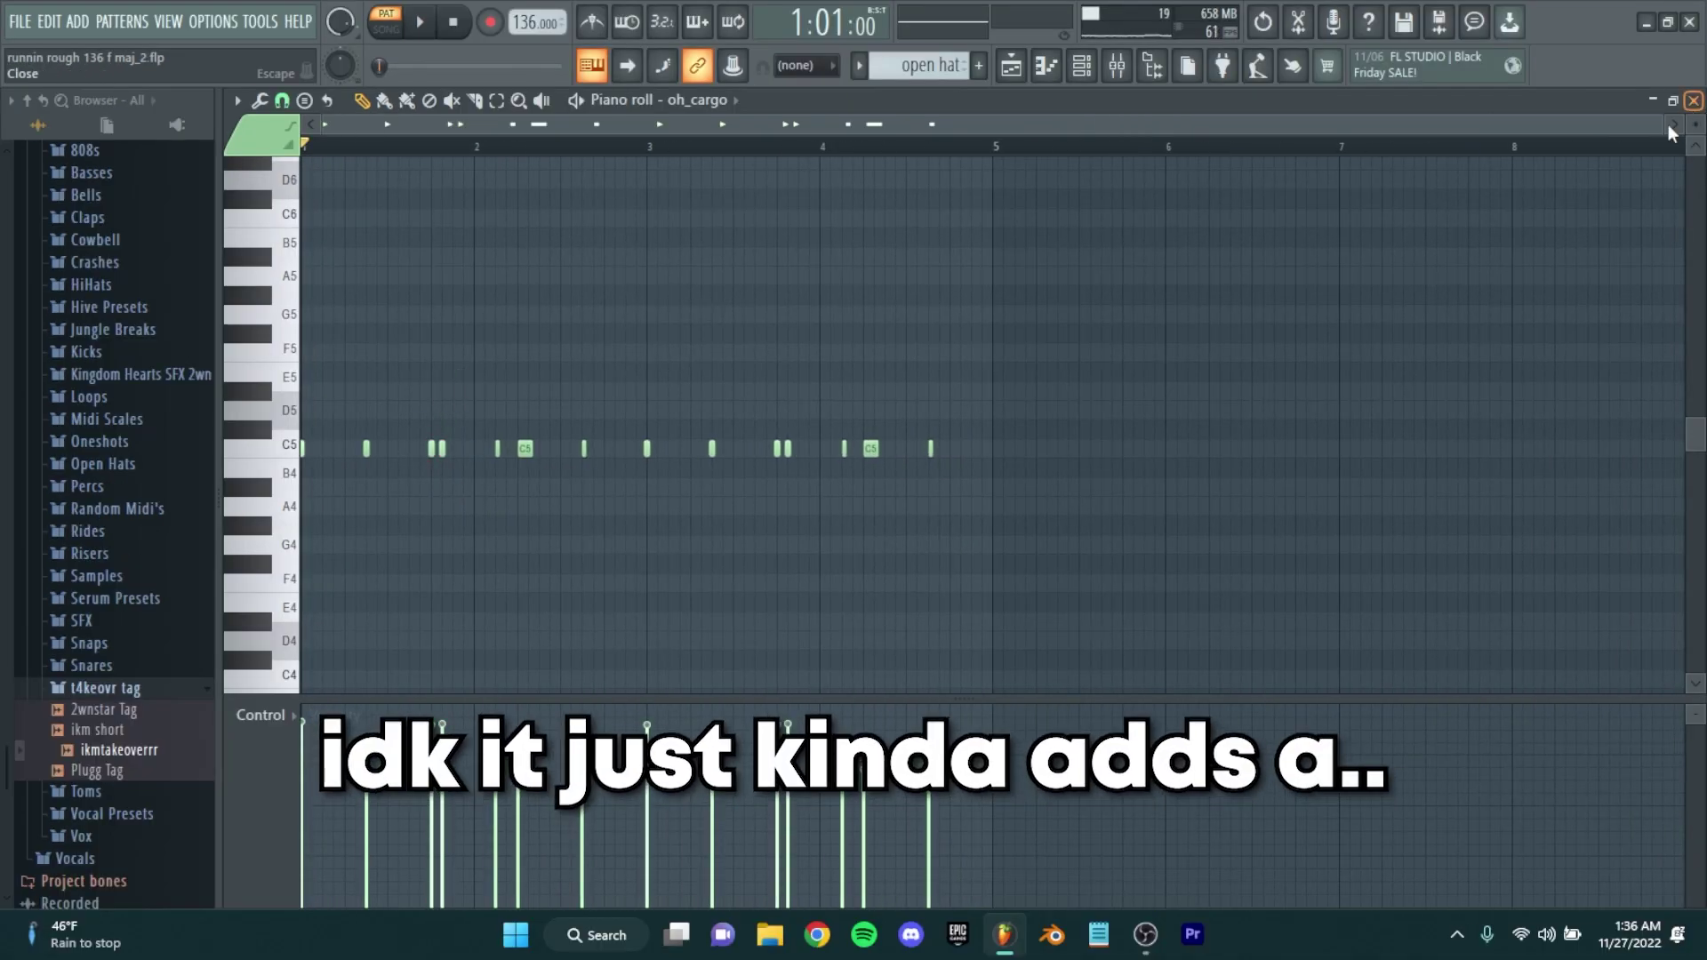
click(1692, 100)
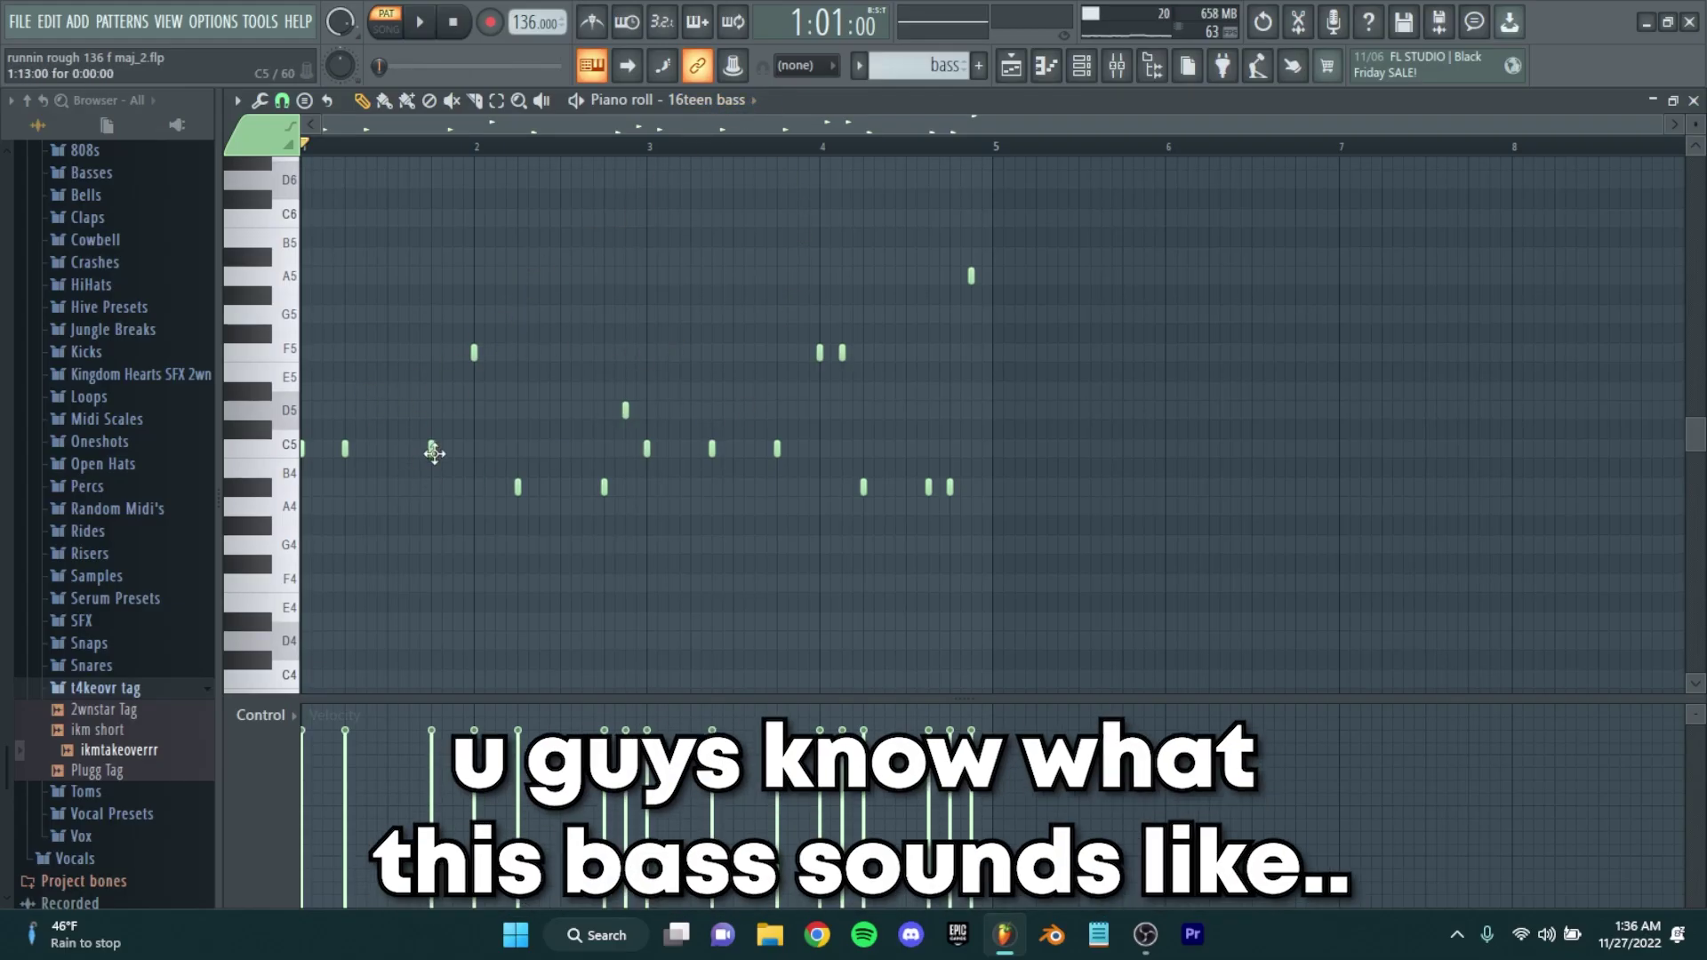
scroll(994, 428, up, 2)
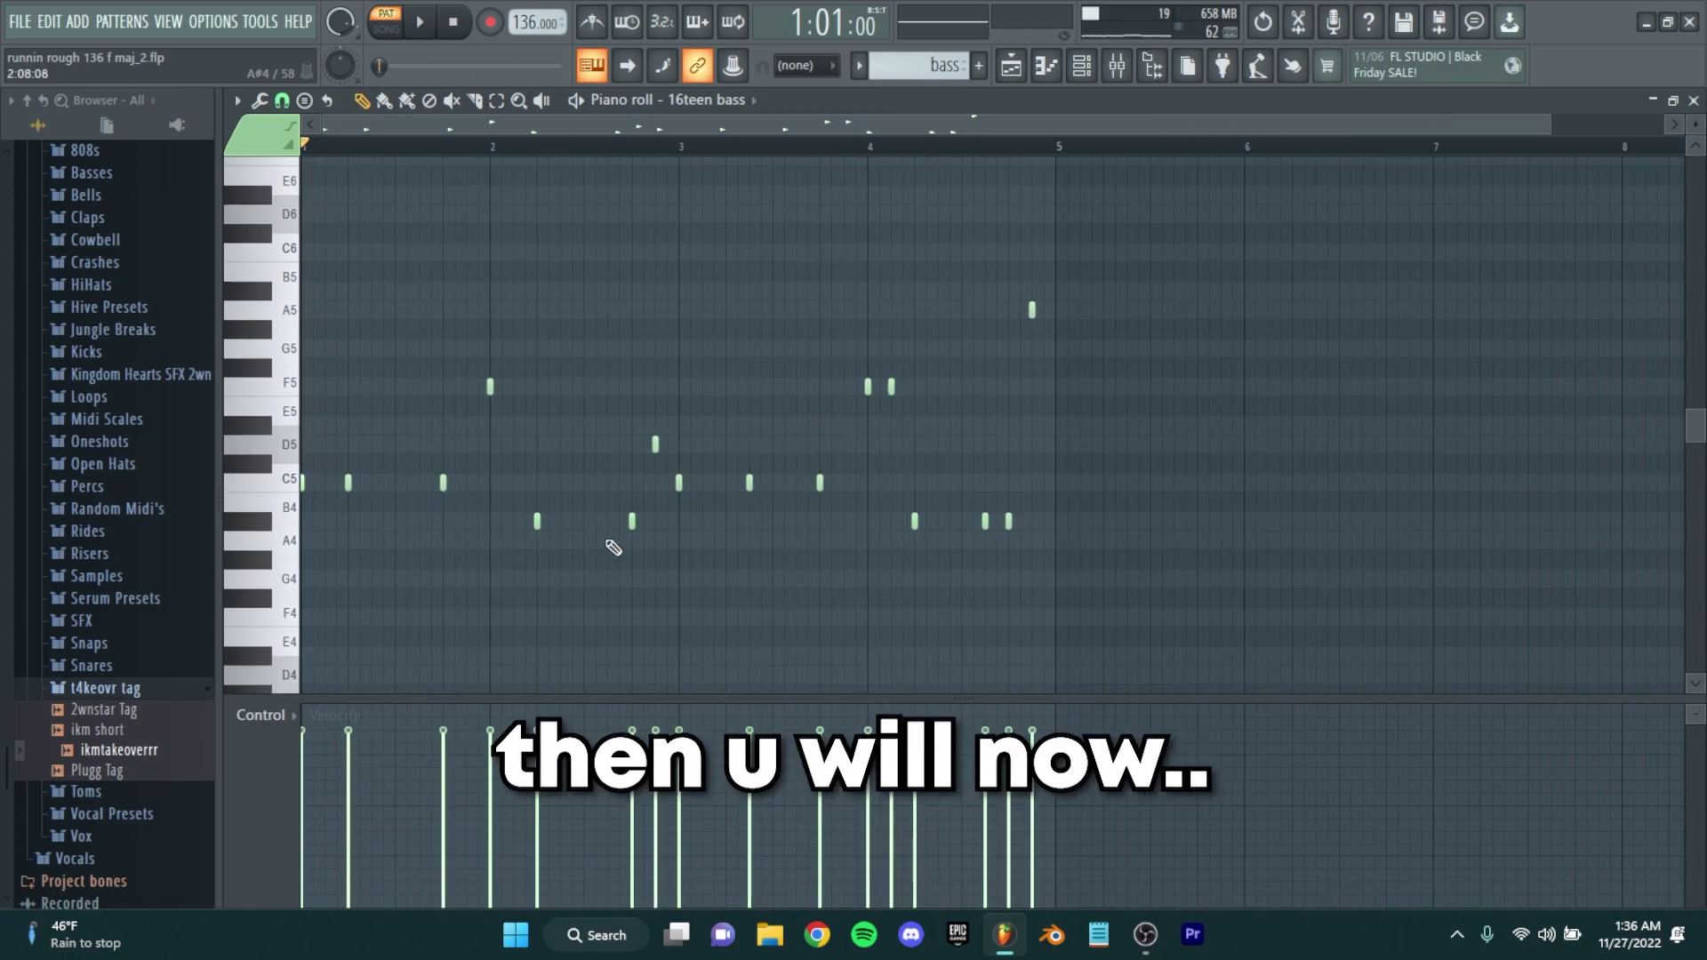
scroll(726, 157, down, 1)
scroll(89, 680, up, 5)
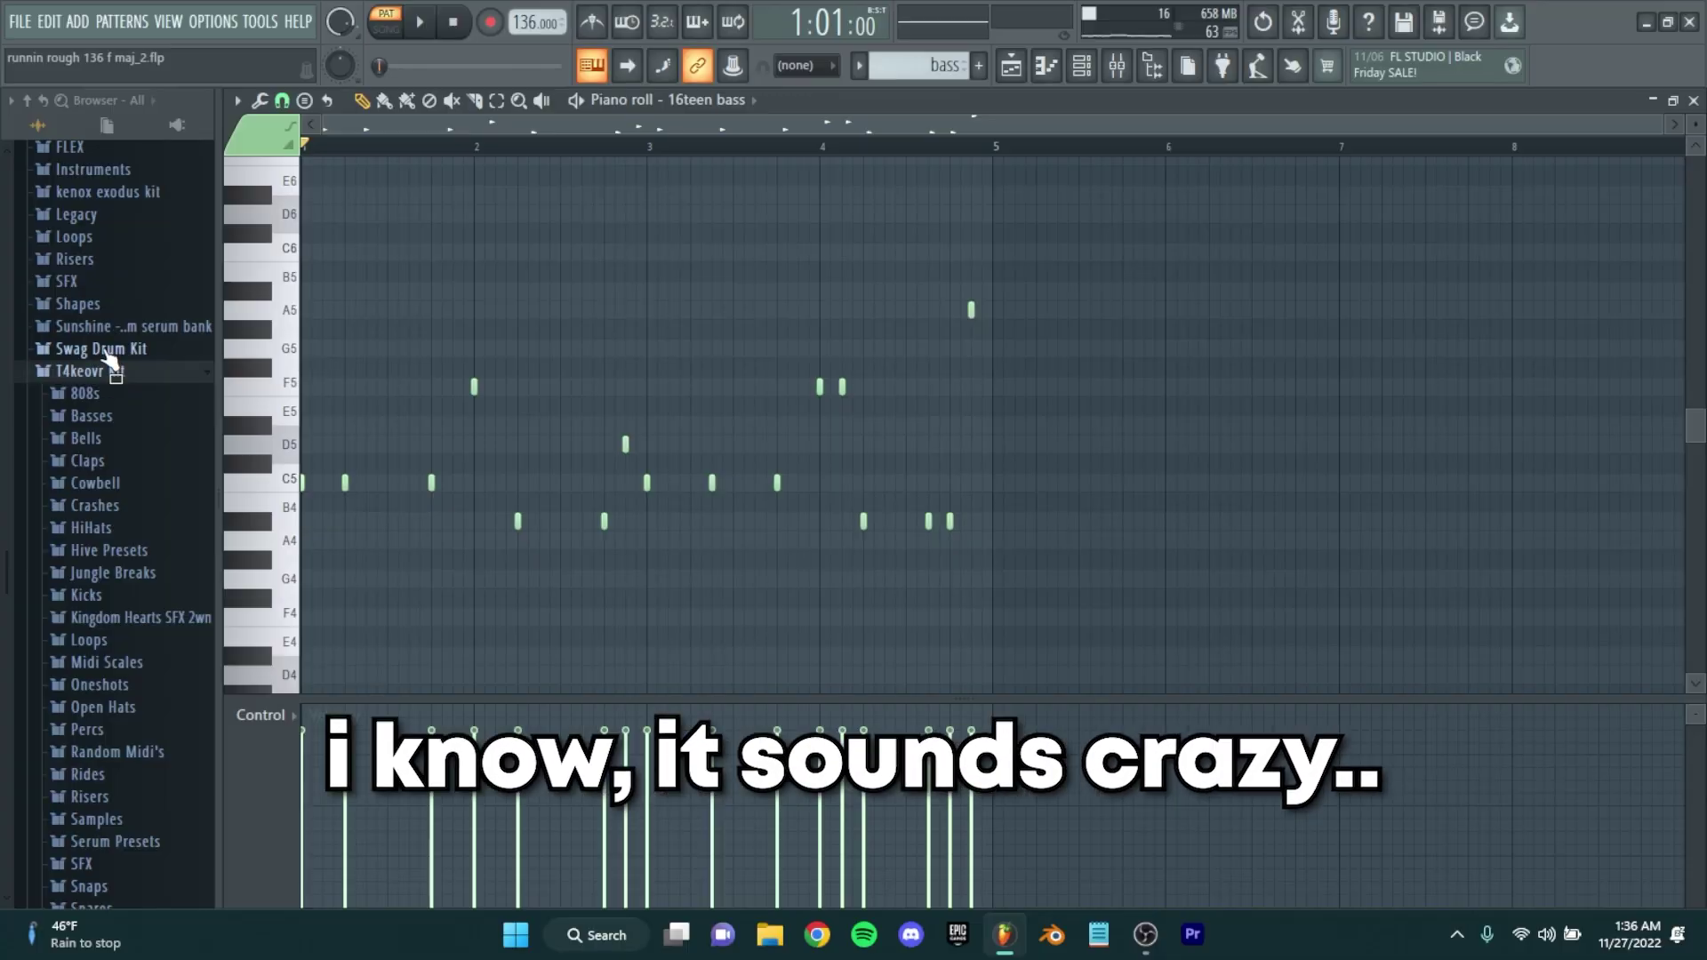
scroll(373, 249, down, 1)
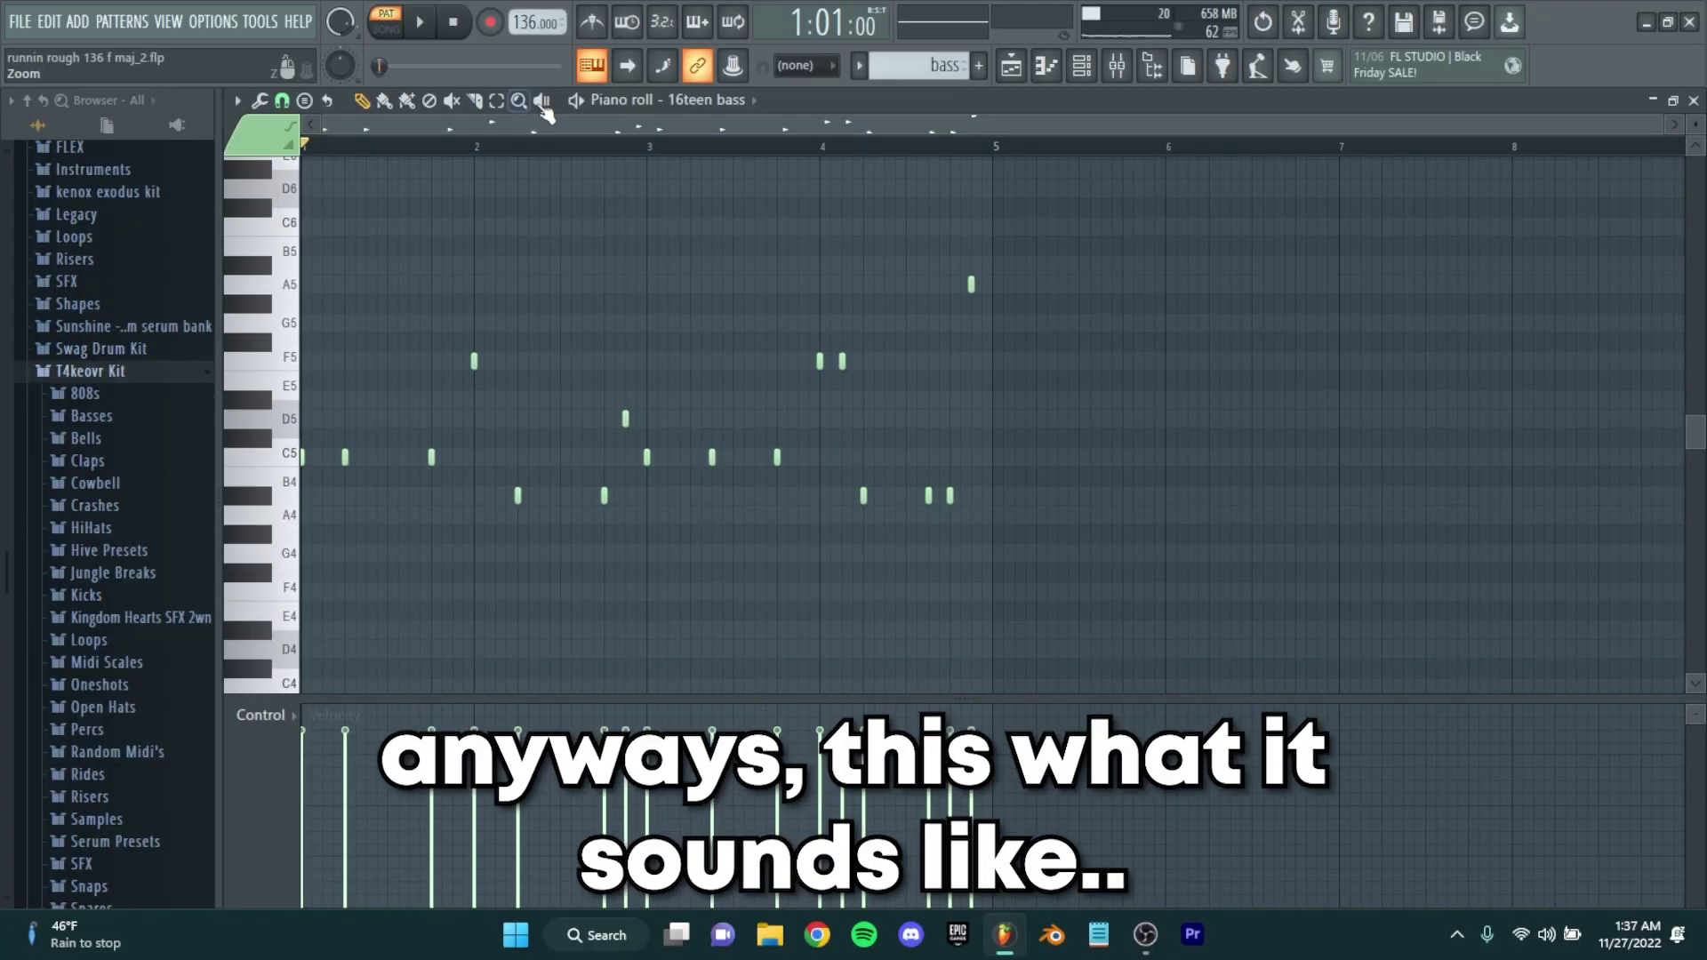
click(578, 100)
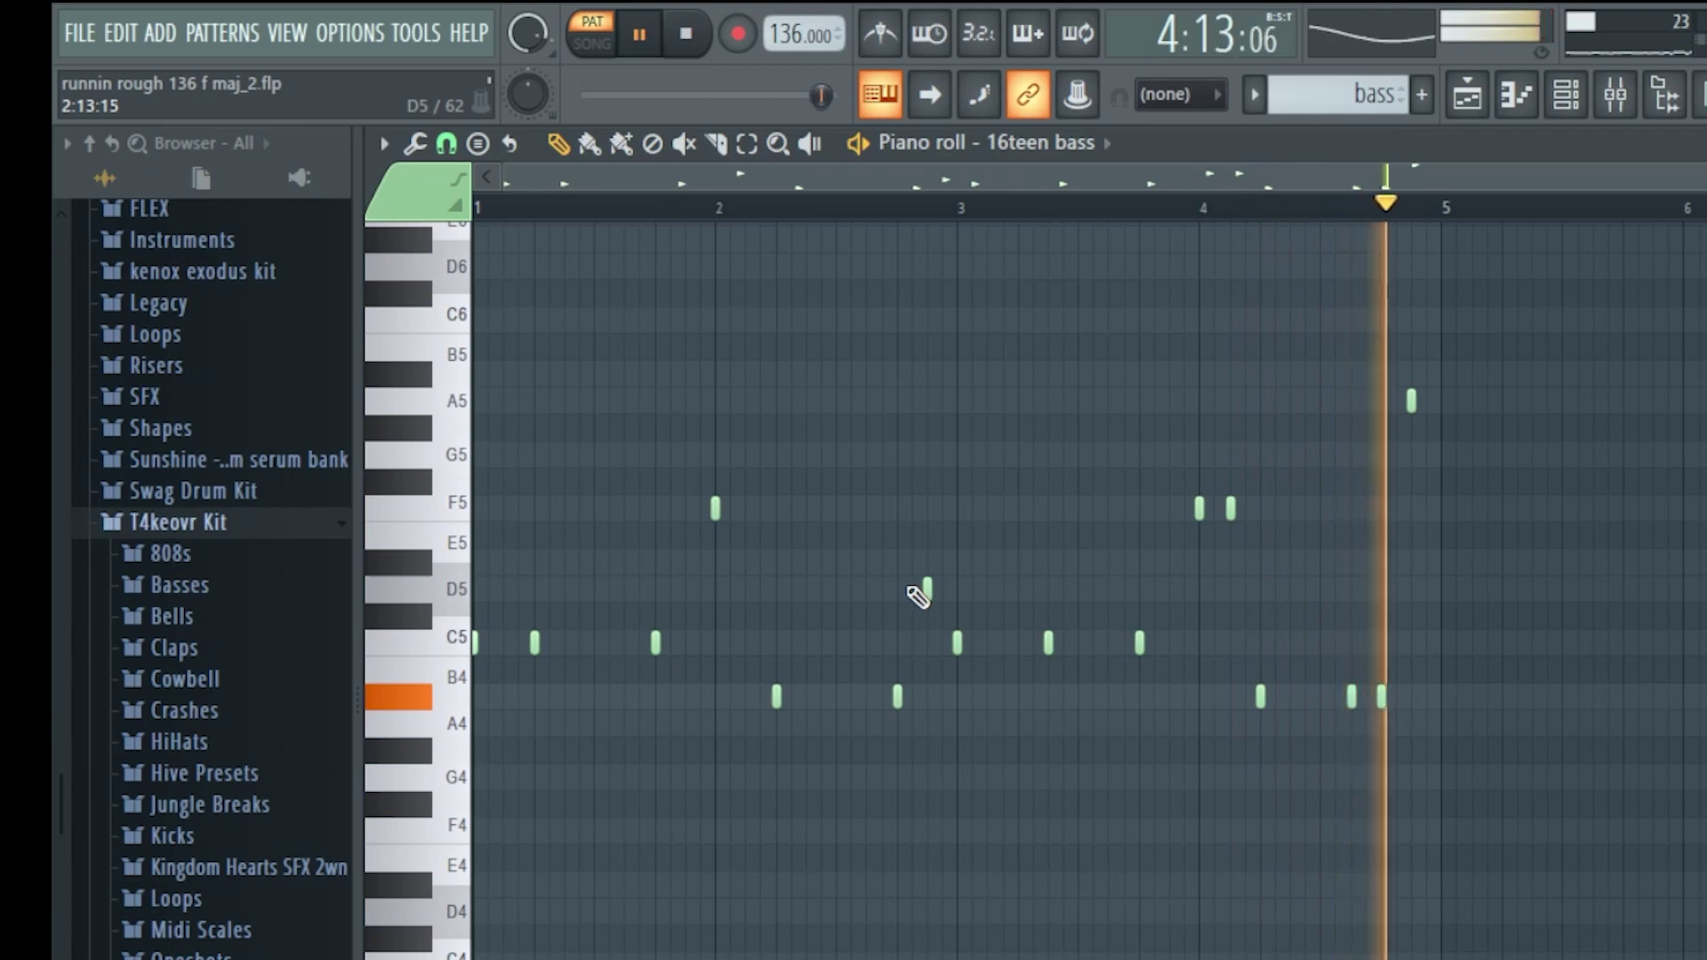
key(space)
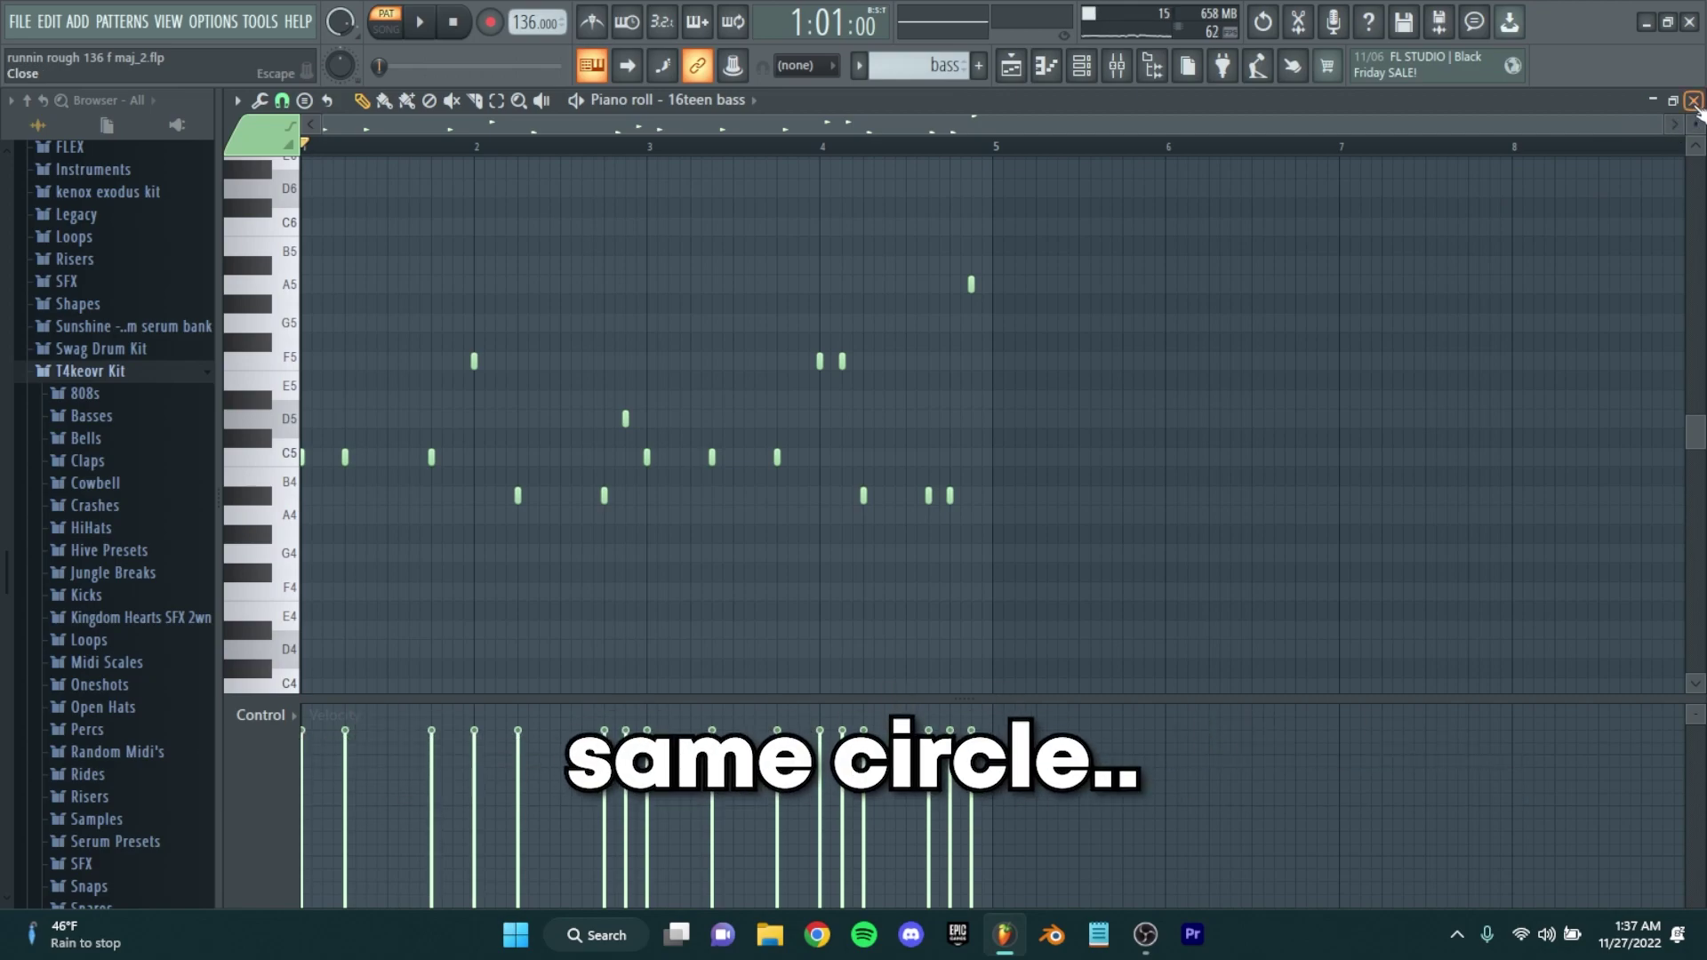
click(1694, 102)
Select the ElectraX64 pattern in the playlist's pattern list and play its main chords.
click(291, 212)
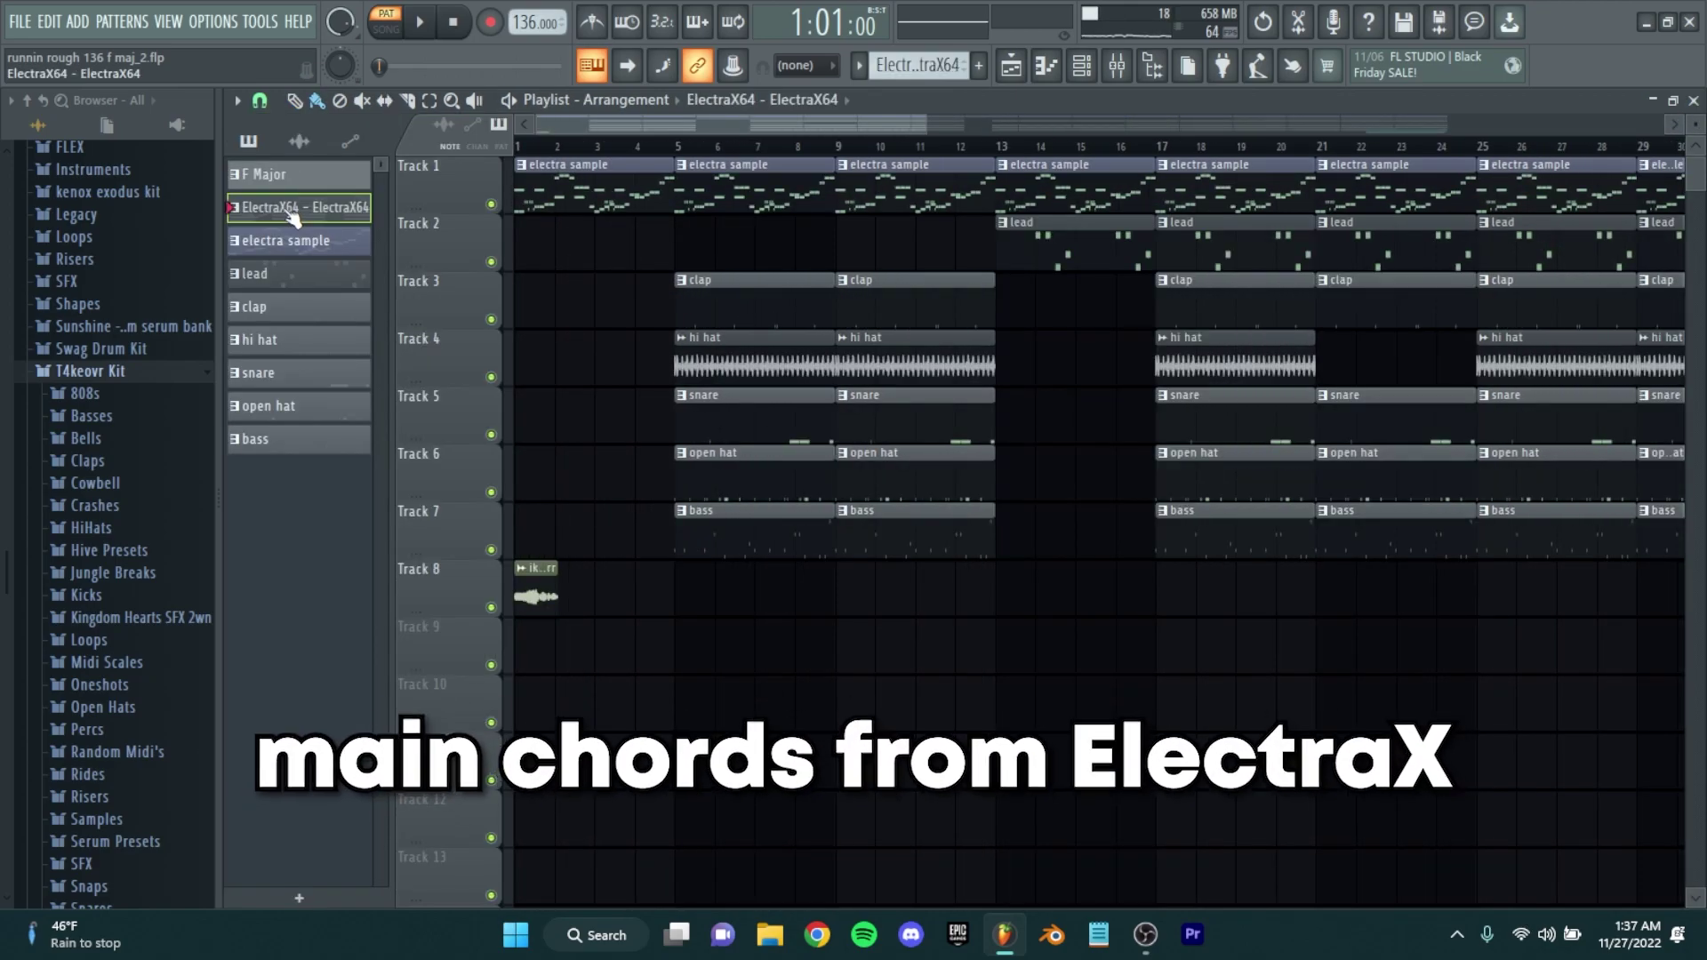
key(F7)
key(space)
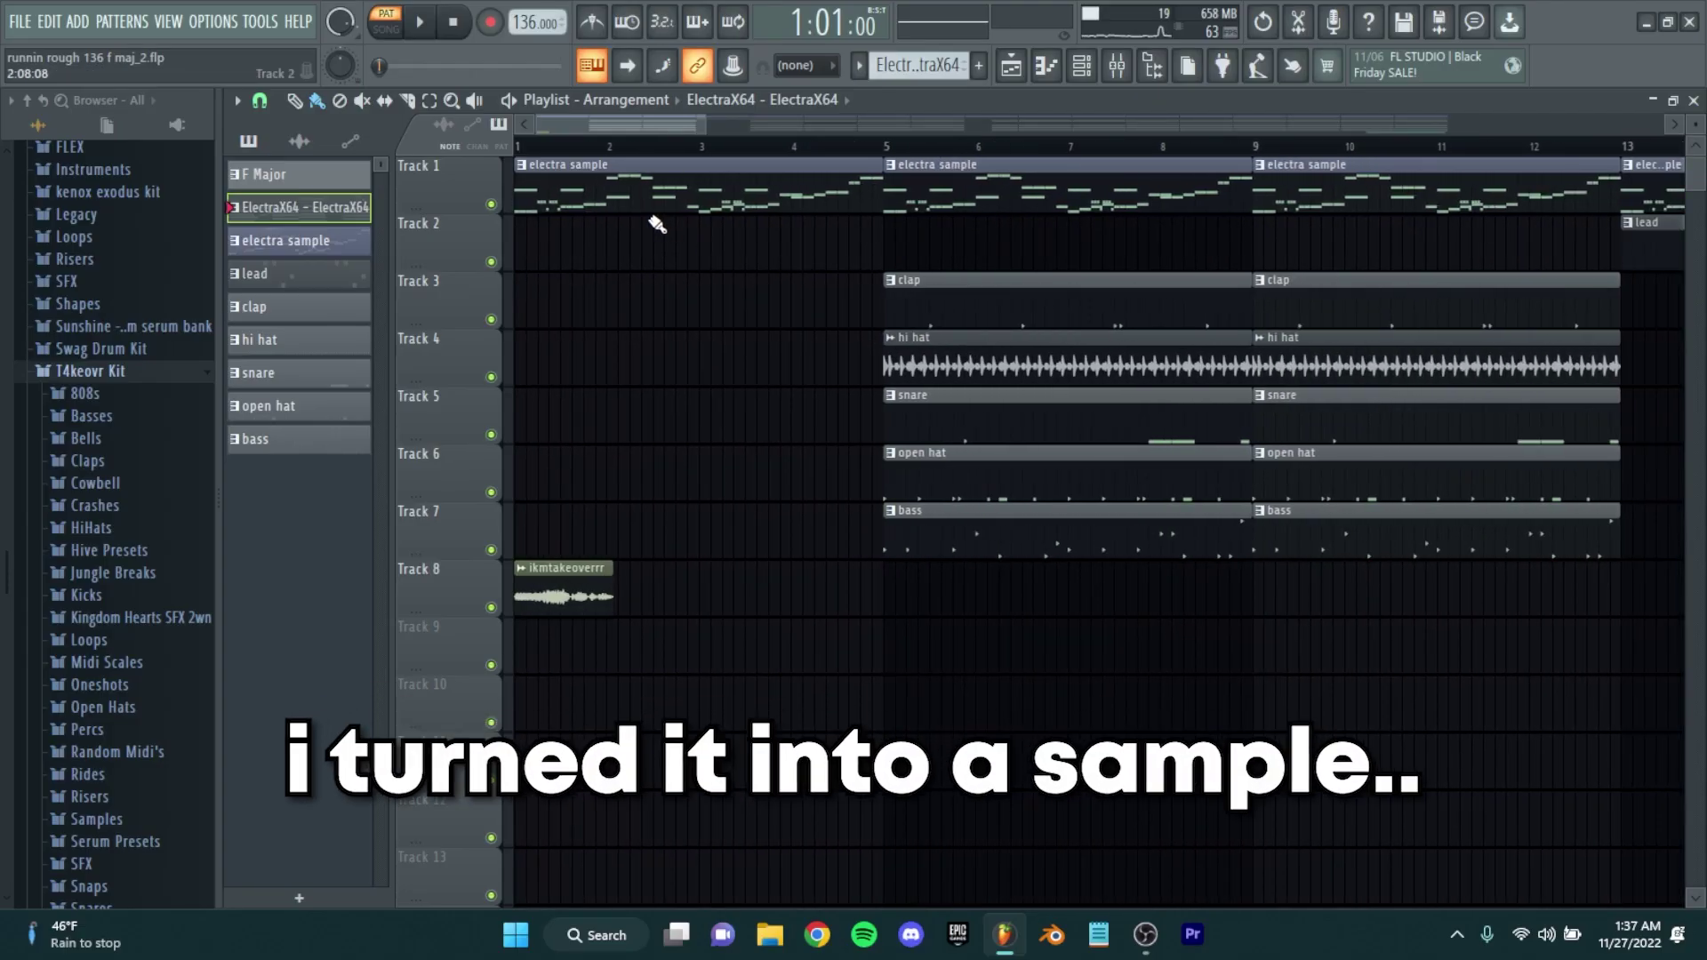
Open the electra sample pattern from Track 1, view it with the channel rack and return to the playlist.
double_click(625, 208)
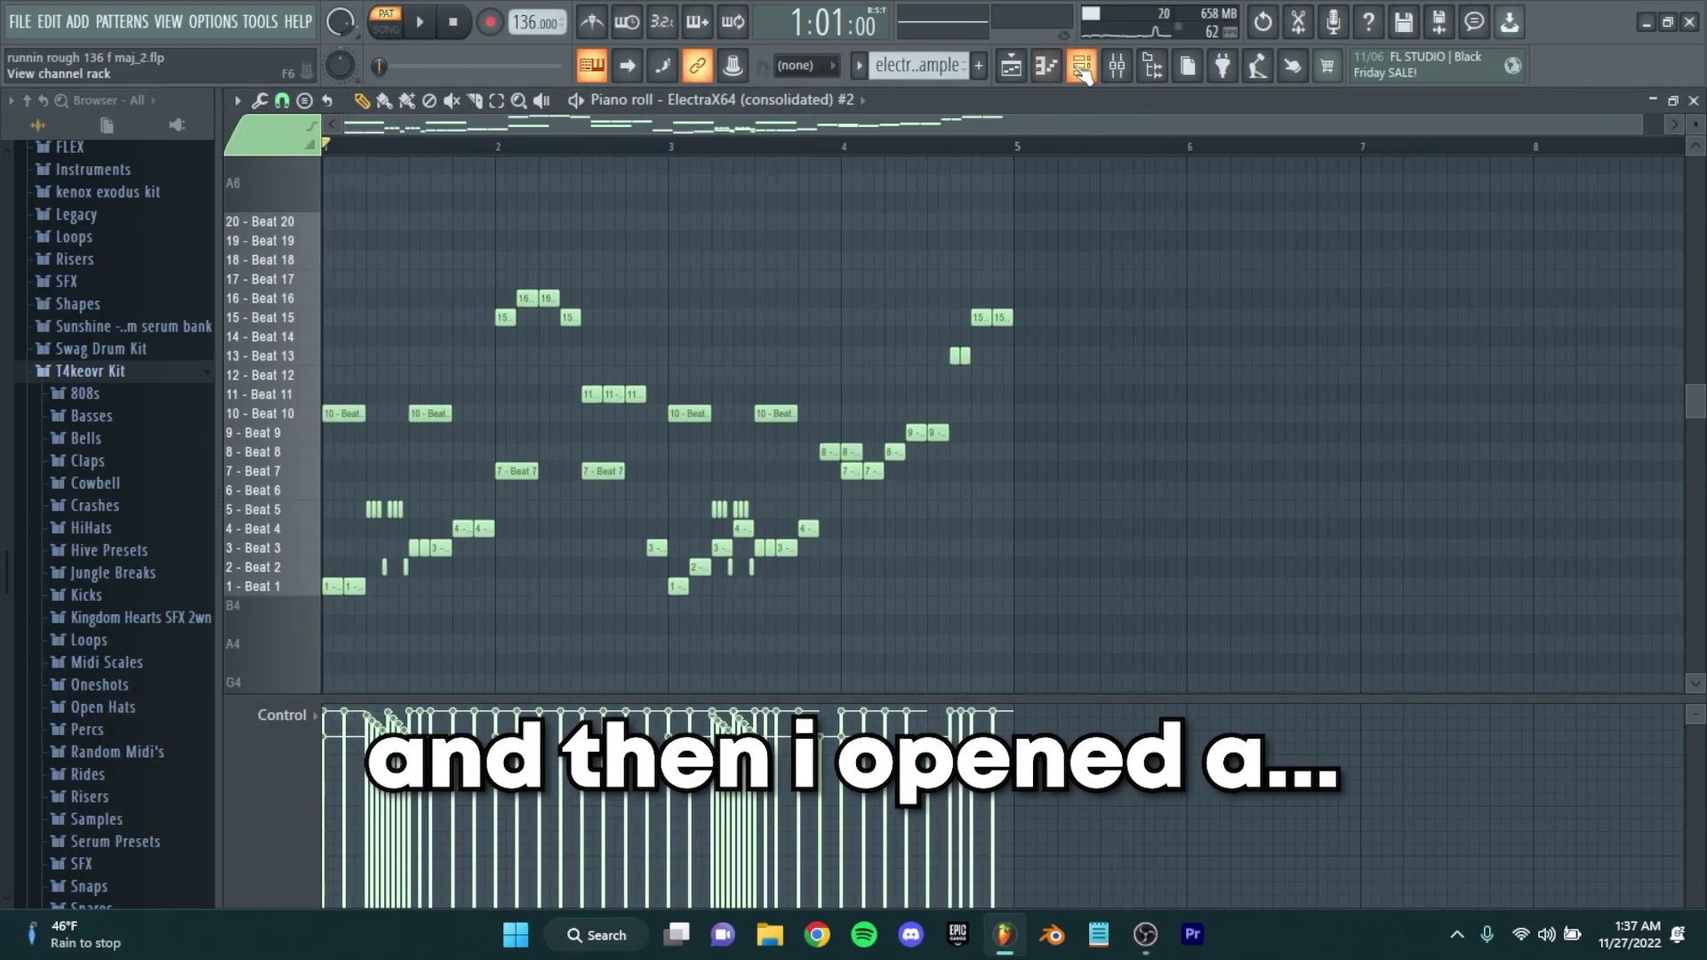
click(1081, 67)
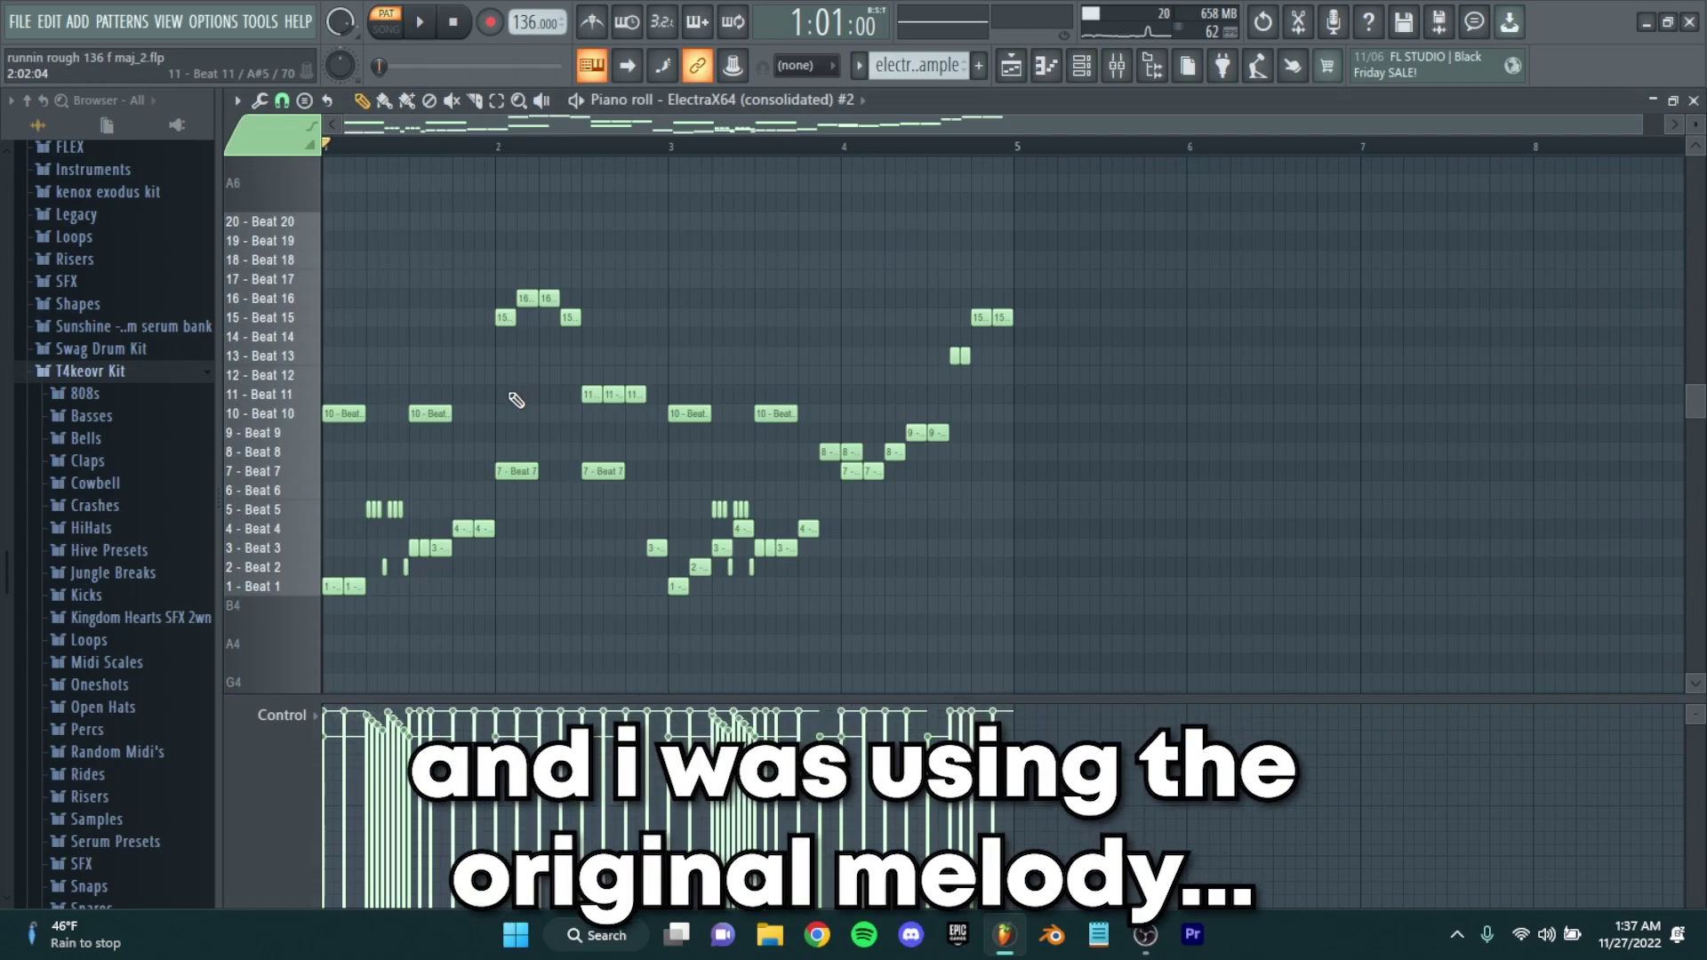
click(1693, 101)
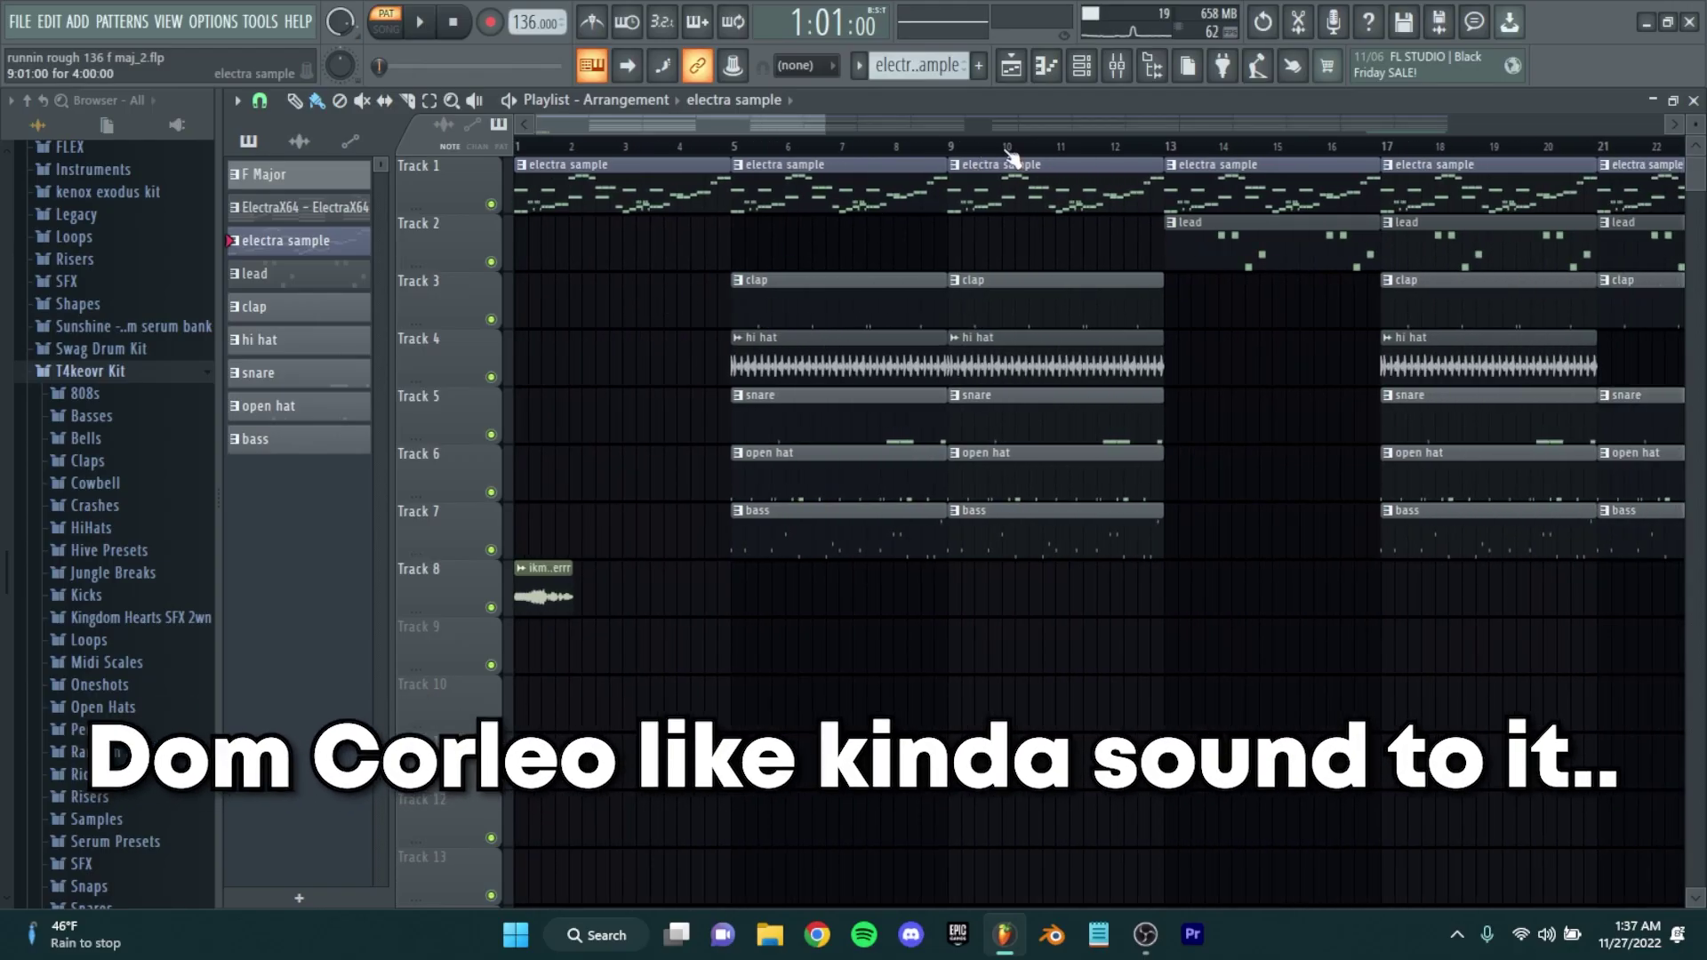
Reopen the electra sample piano roll, examine the chopped beat slices and play the pattern.
click(1047, 65)
scroll(597, 441, up, 8)
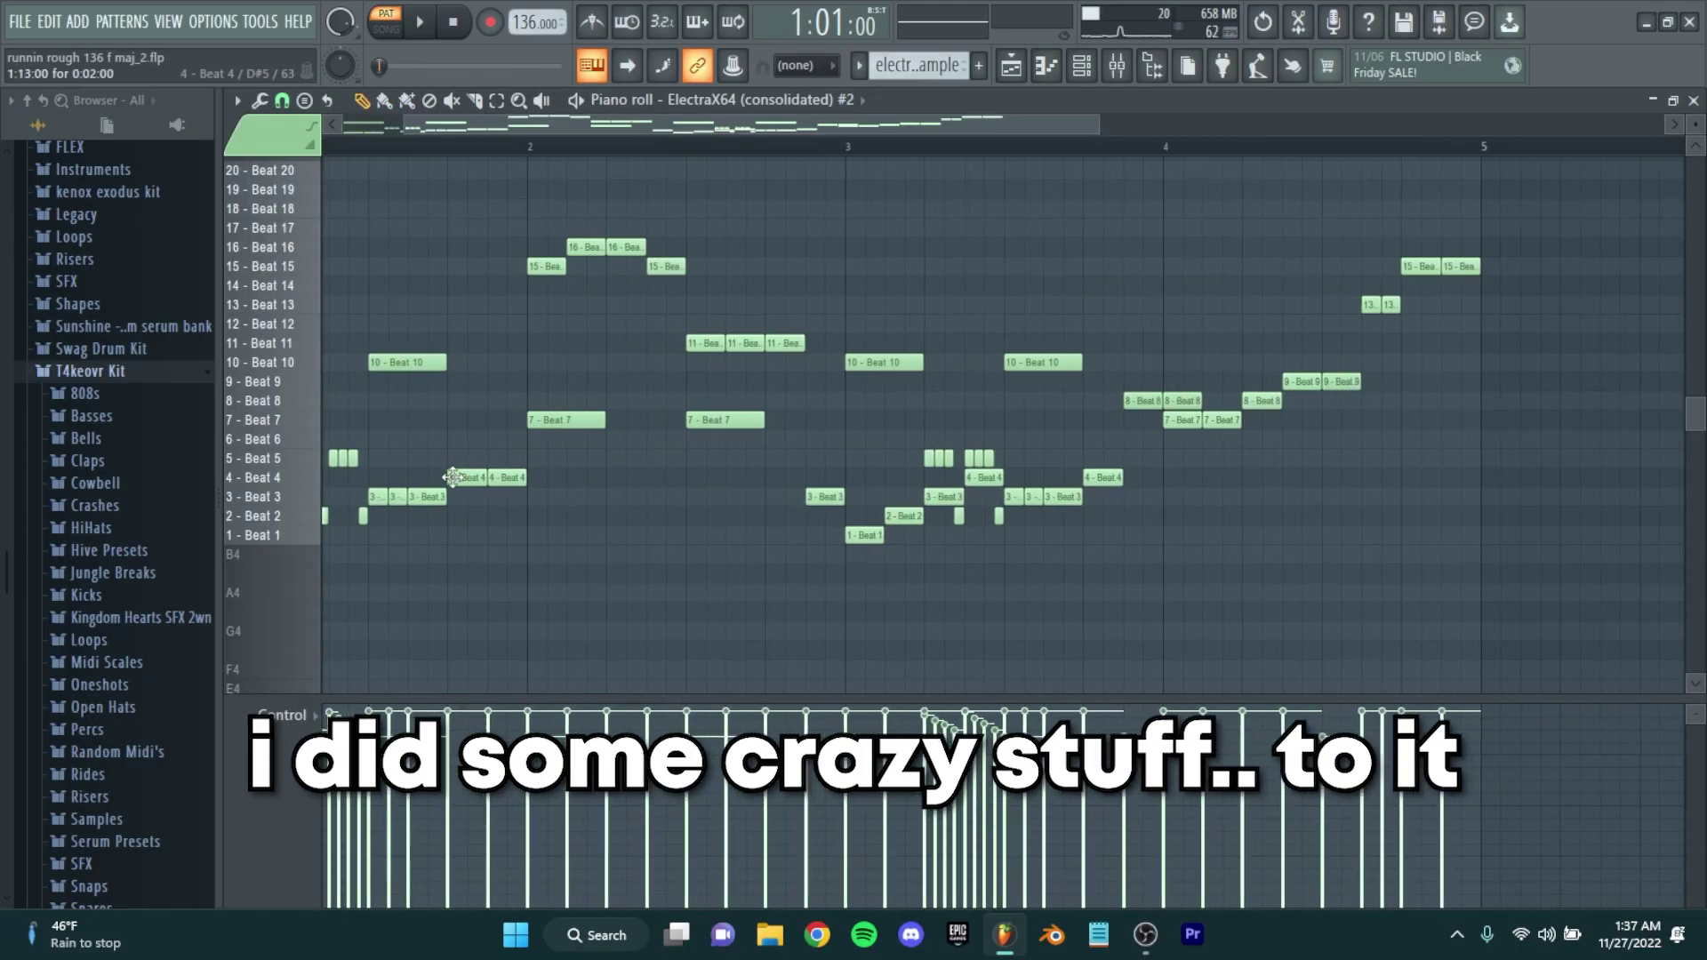
drag(558, 580, 436, 431)
scroll(374, 498, down, 3)
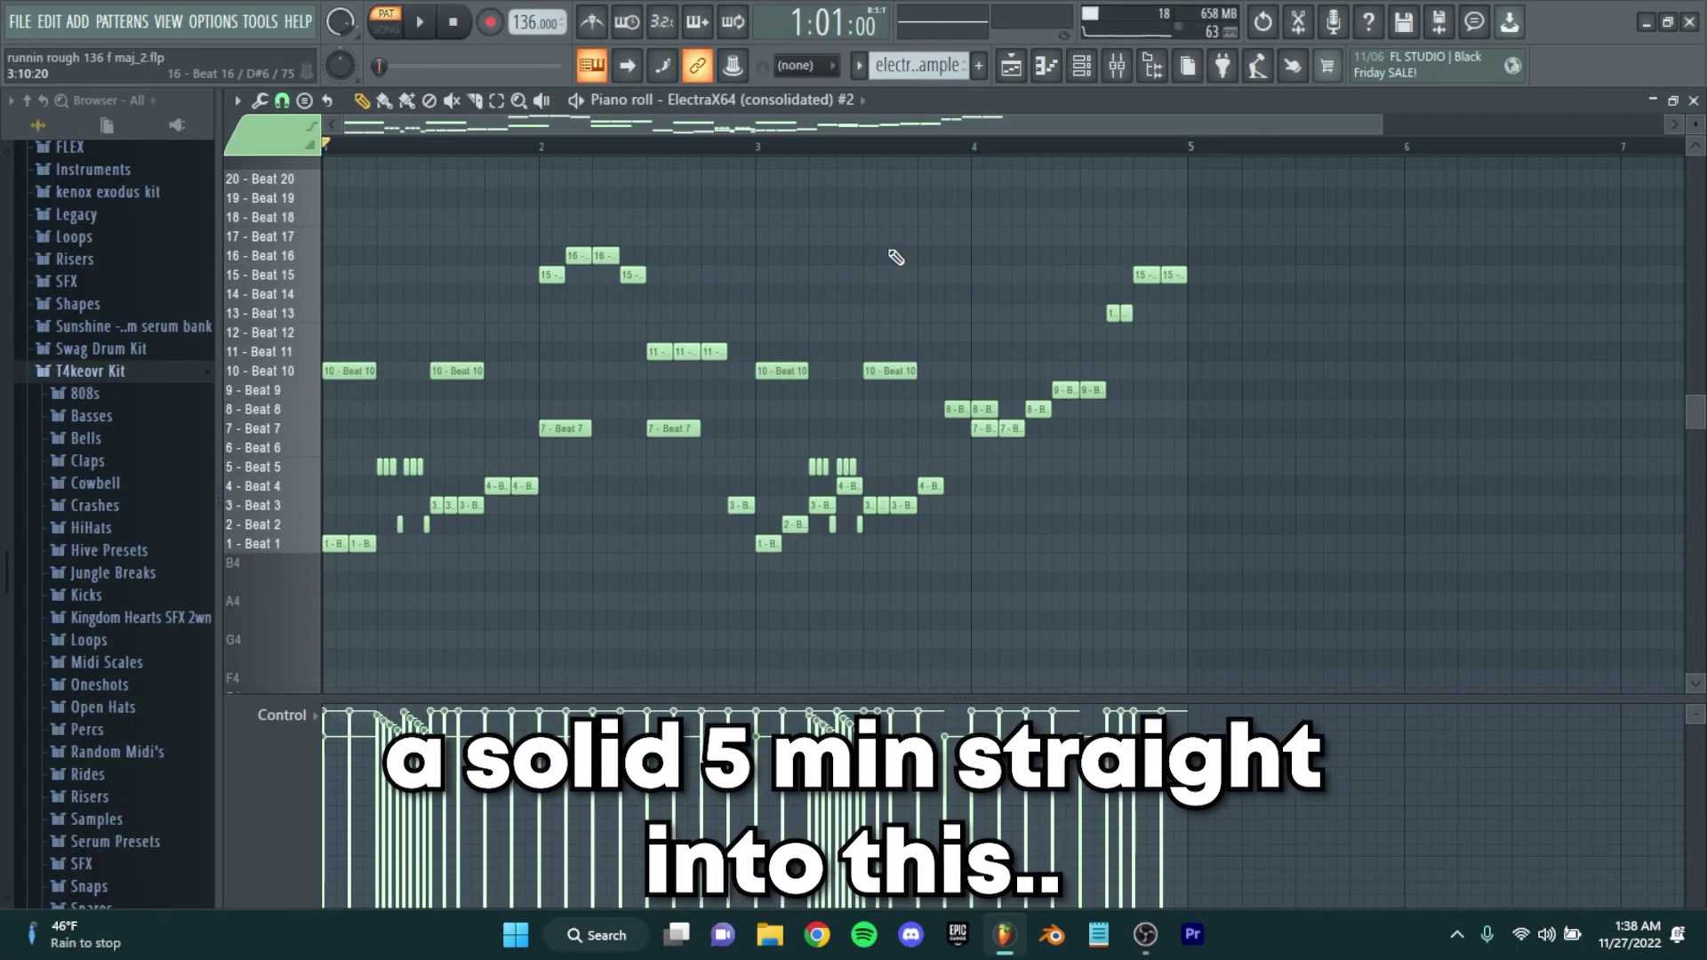
key(space)
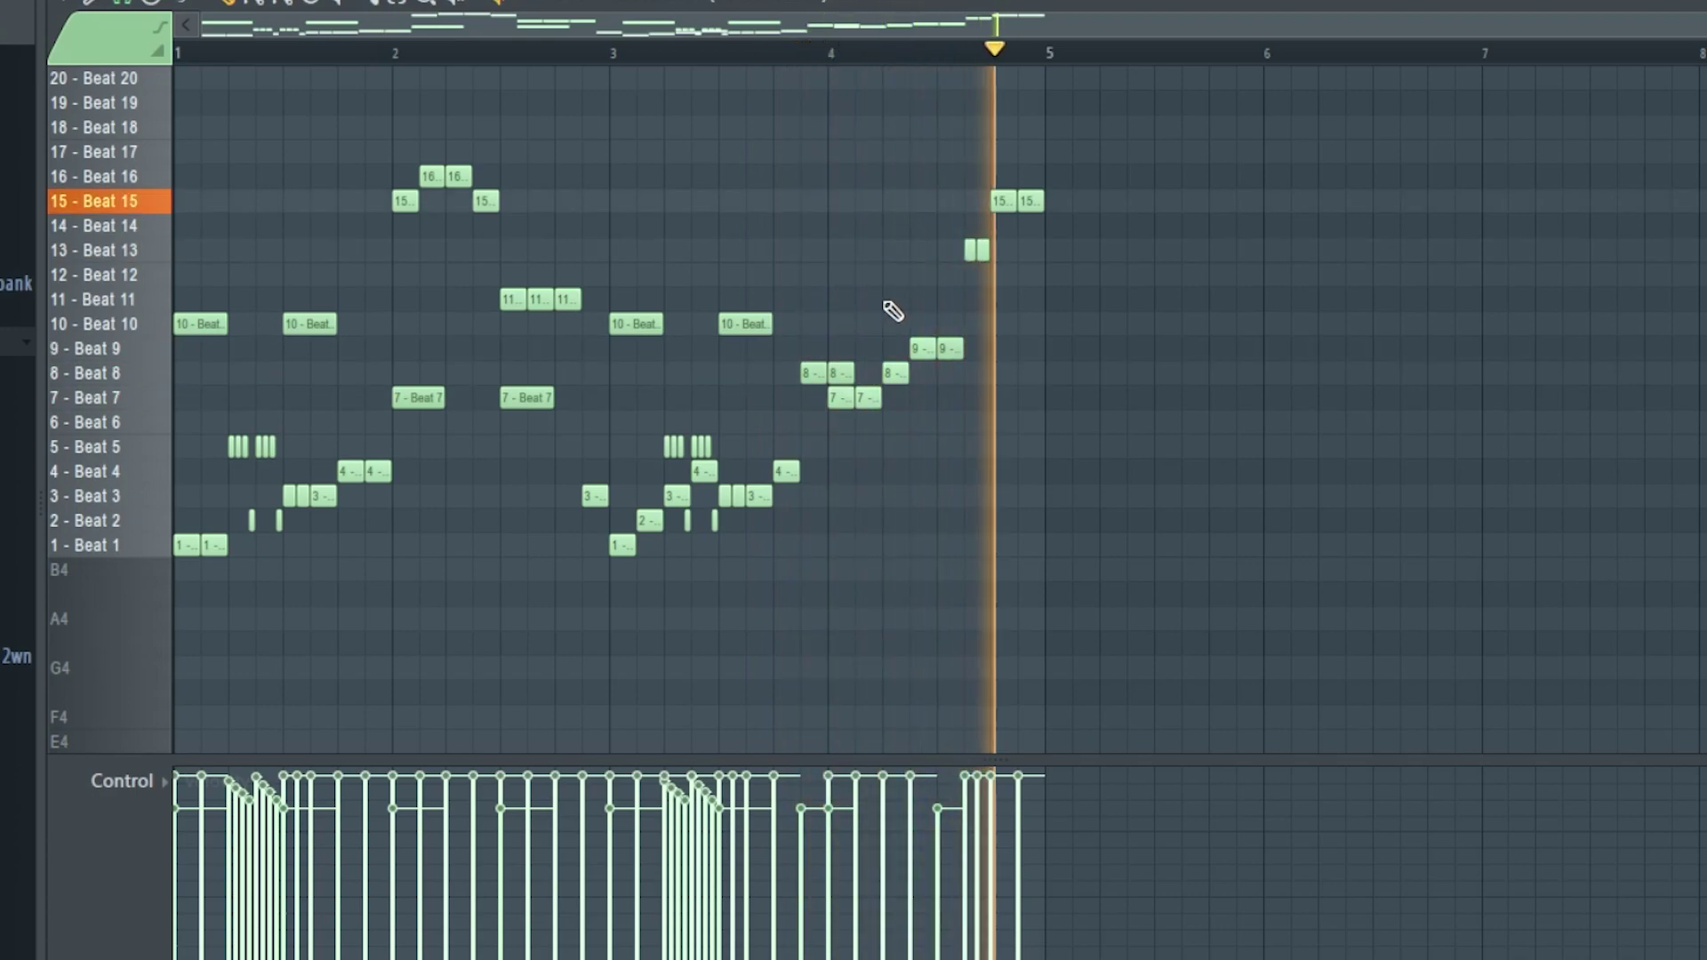
key(space)
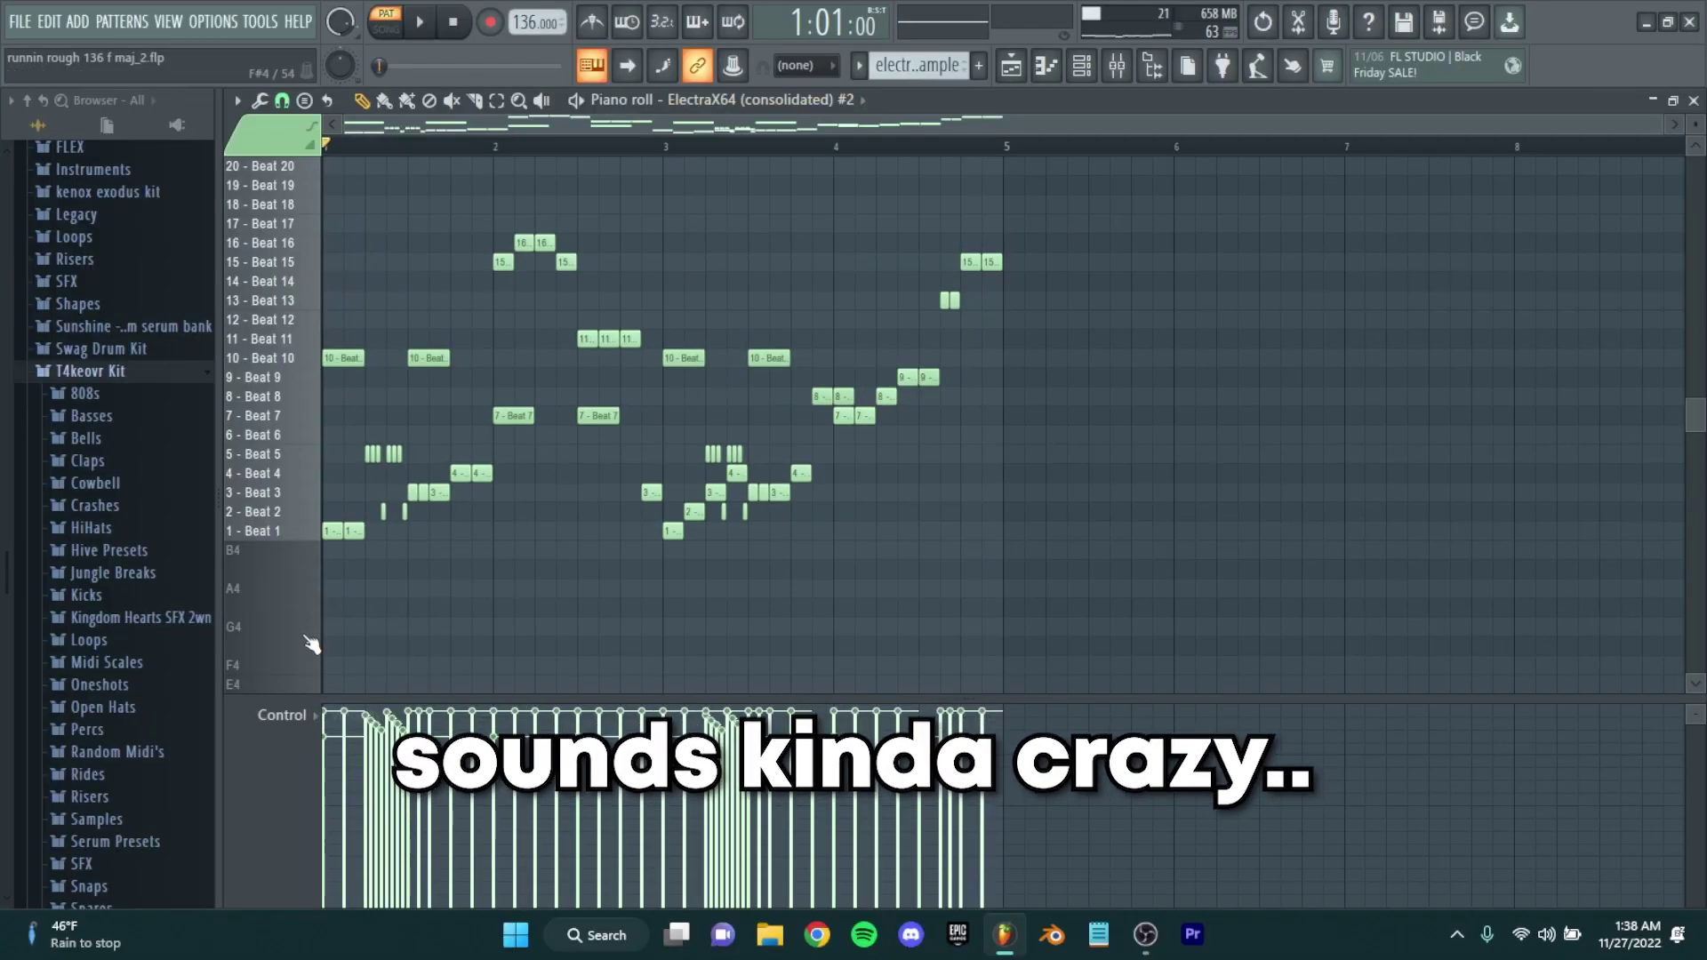
Highlight the short repeated slice notes in the electra sample pattern, deselect them and close the piano roll.
scroll(338, 525, up, 2)
drag(431, 534, 360, 411)
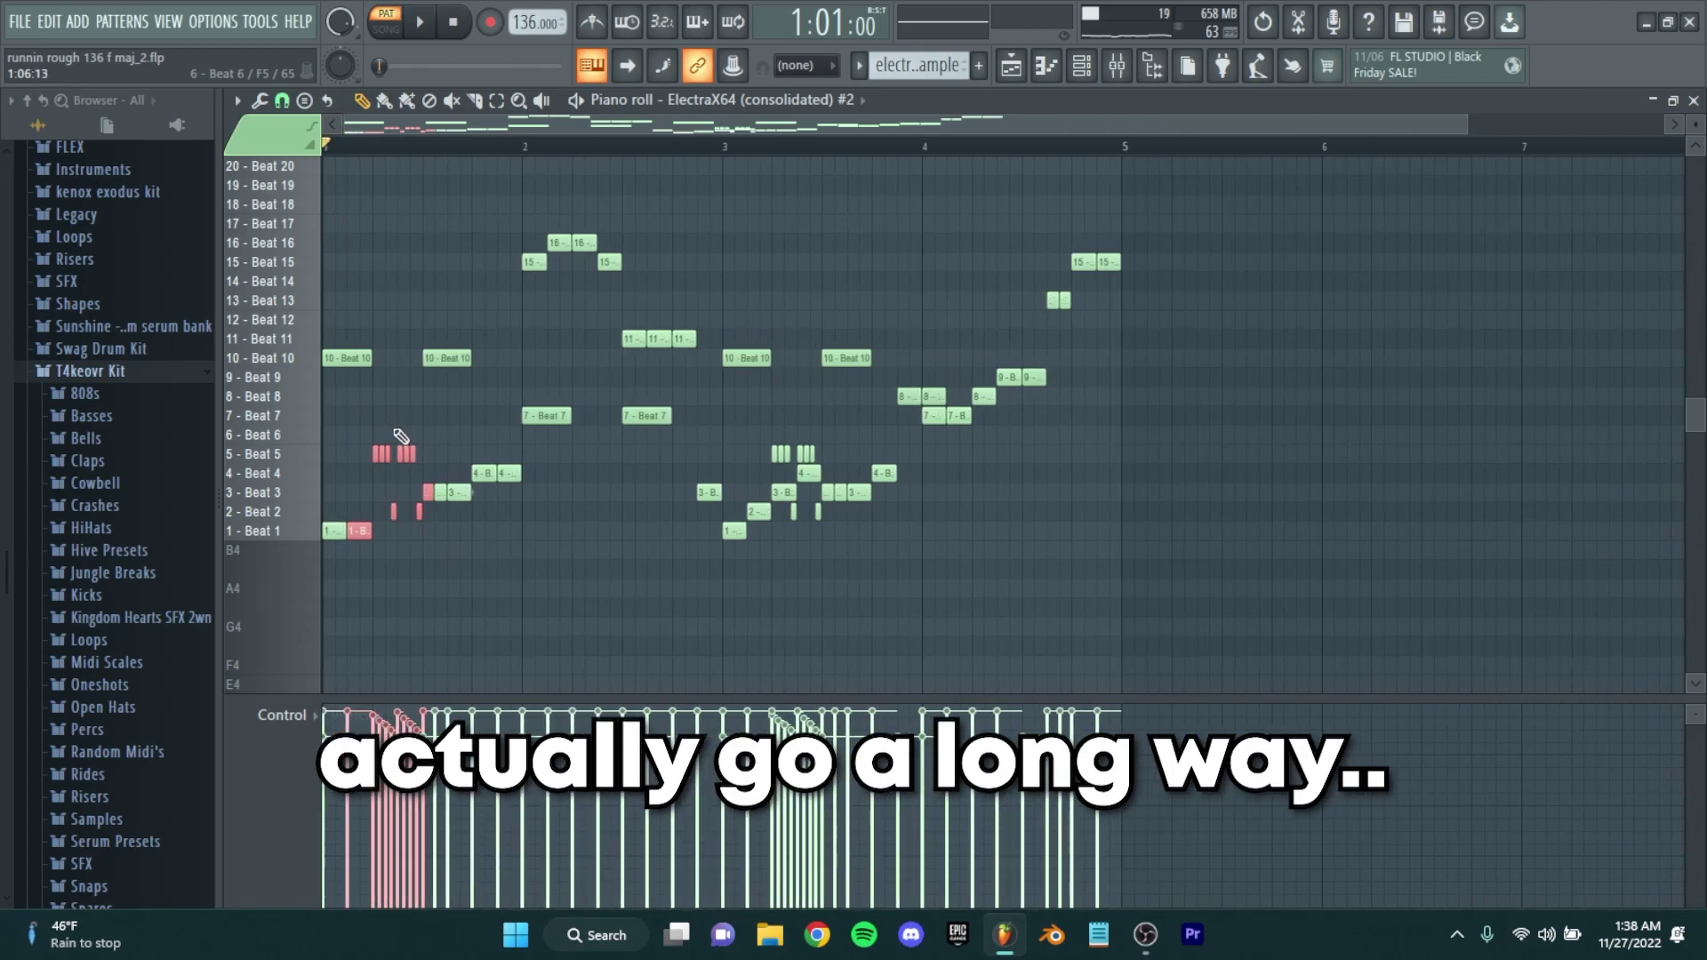
scroll(396, 409, down, 2)
drag(818, 556, 453, 355)
key(ctrl+d)
click(1656, 100)
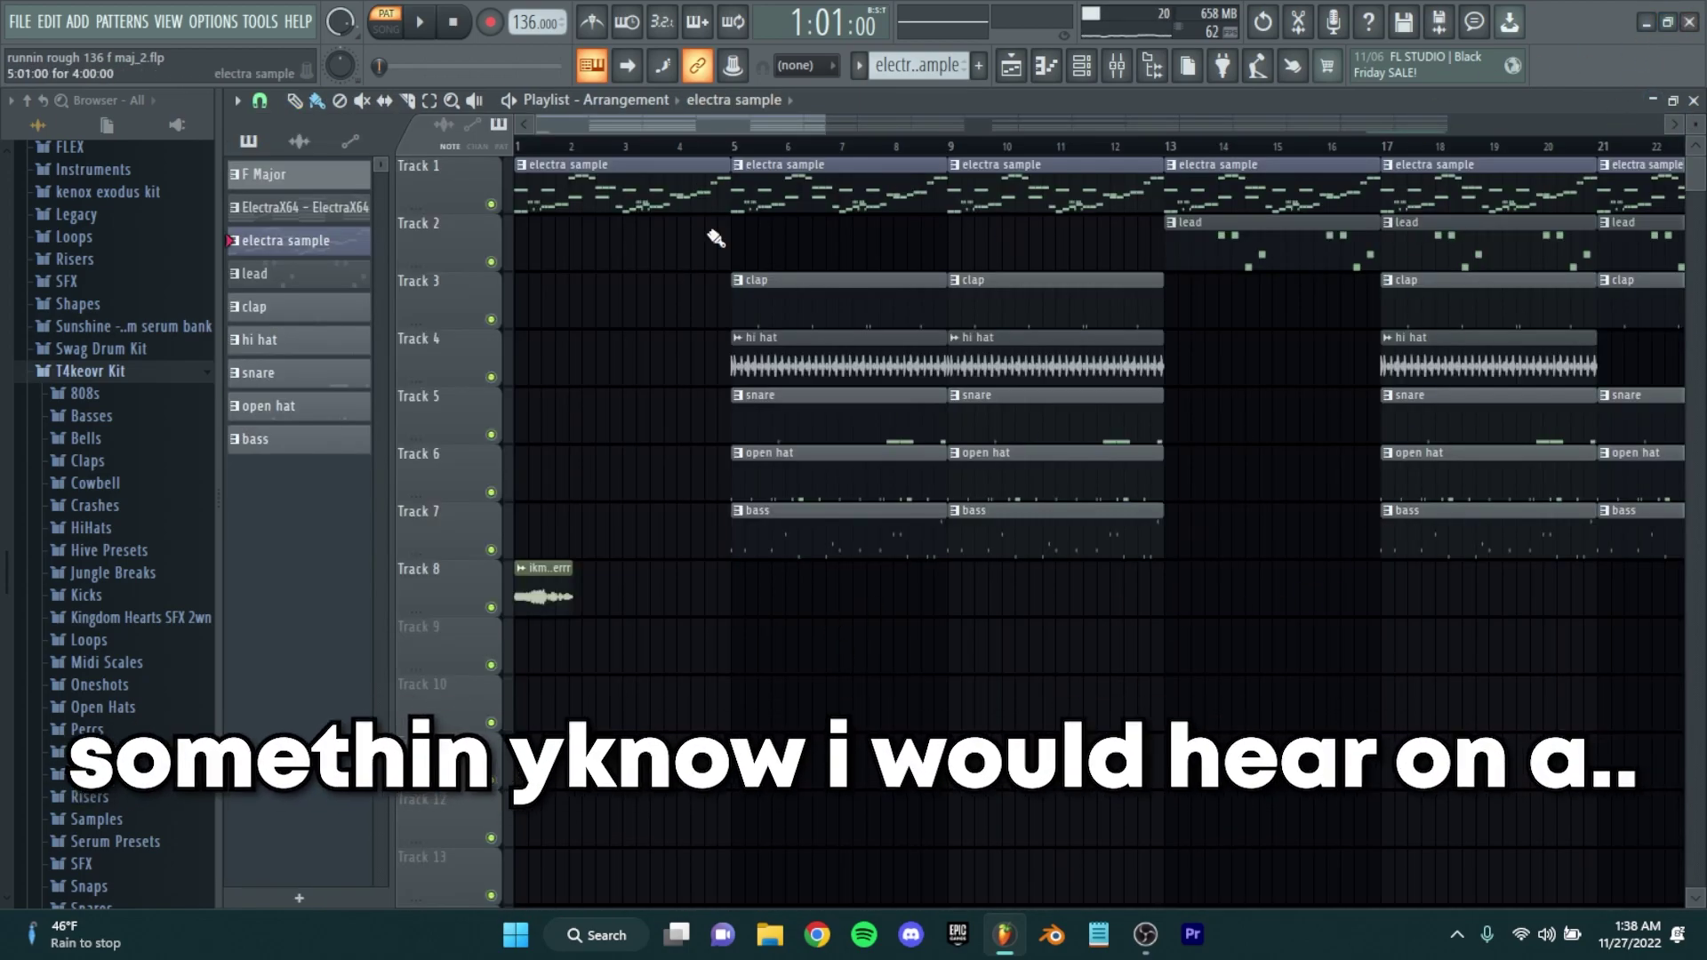
Look over the full arrangement in the playlist and switch playback to song mode.
scroll(812, 305, up, 3)
scroll(803, 322, down, 1)
scroll(803, 322, down, 6)
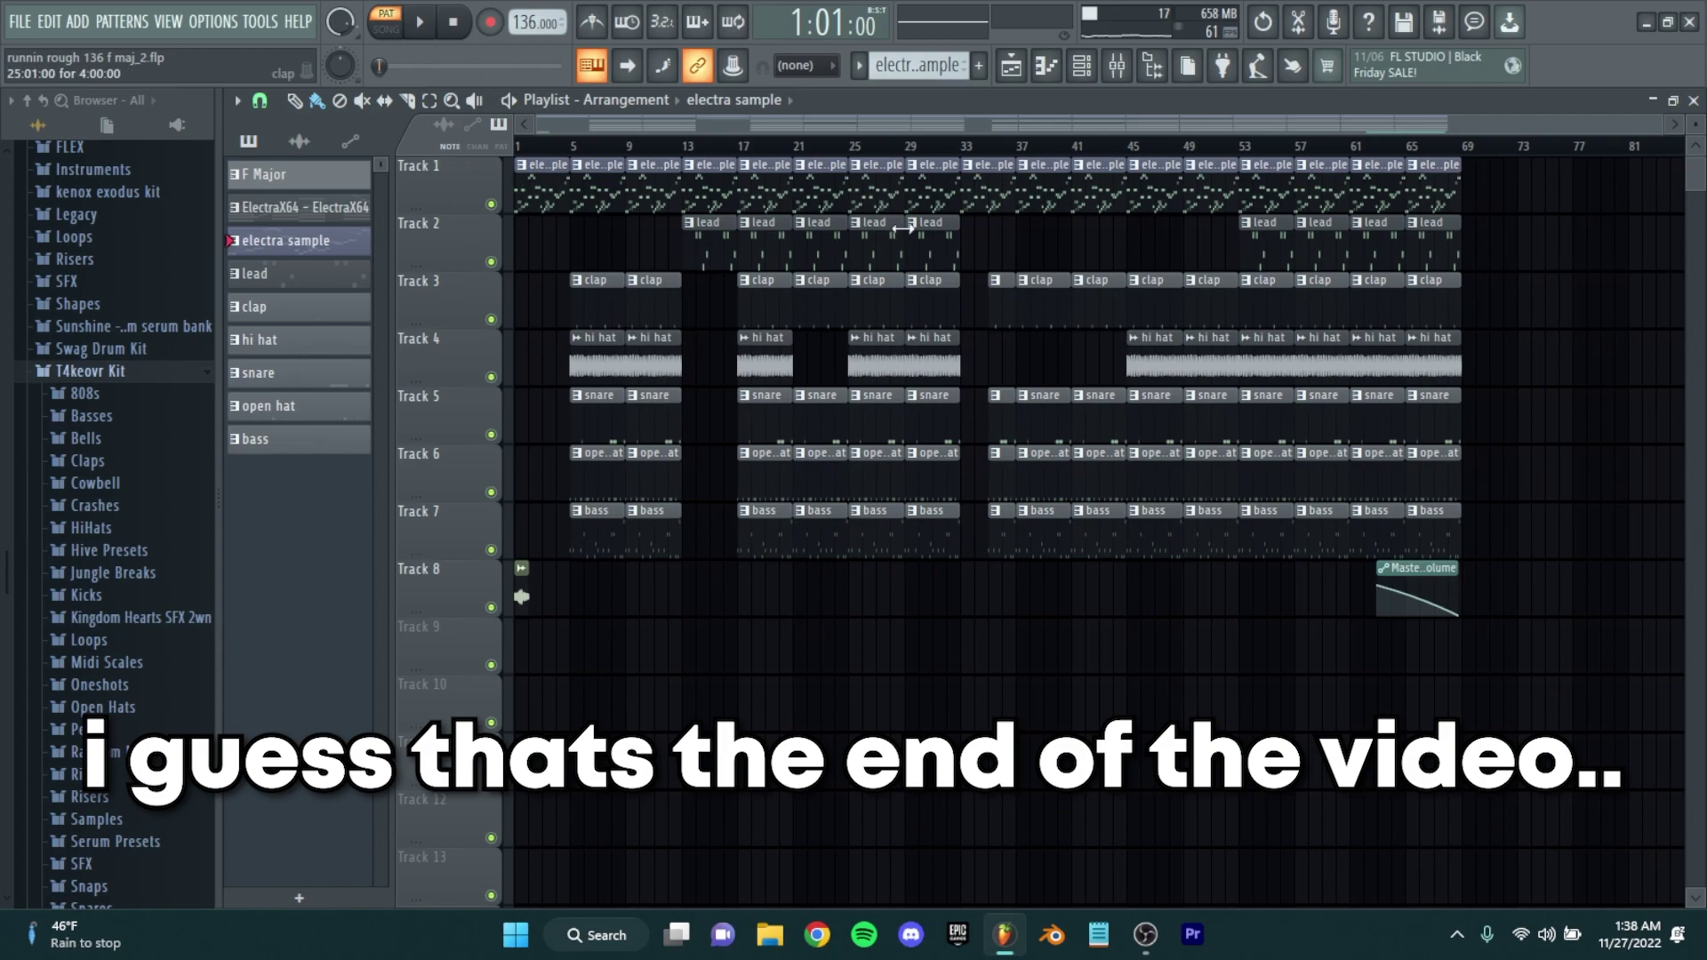
scroll(732, 294, up, 2)
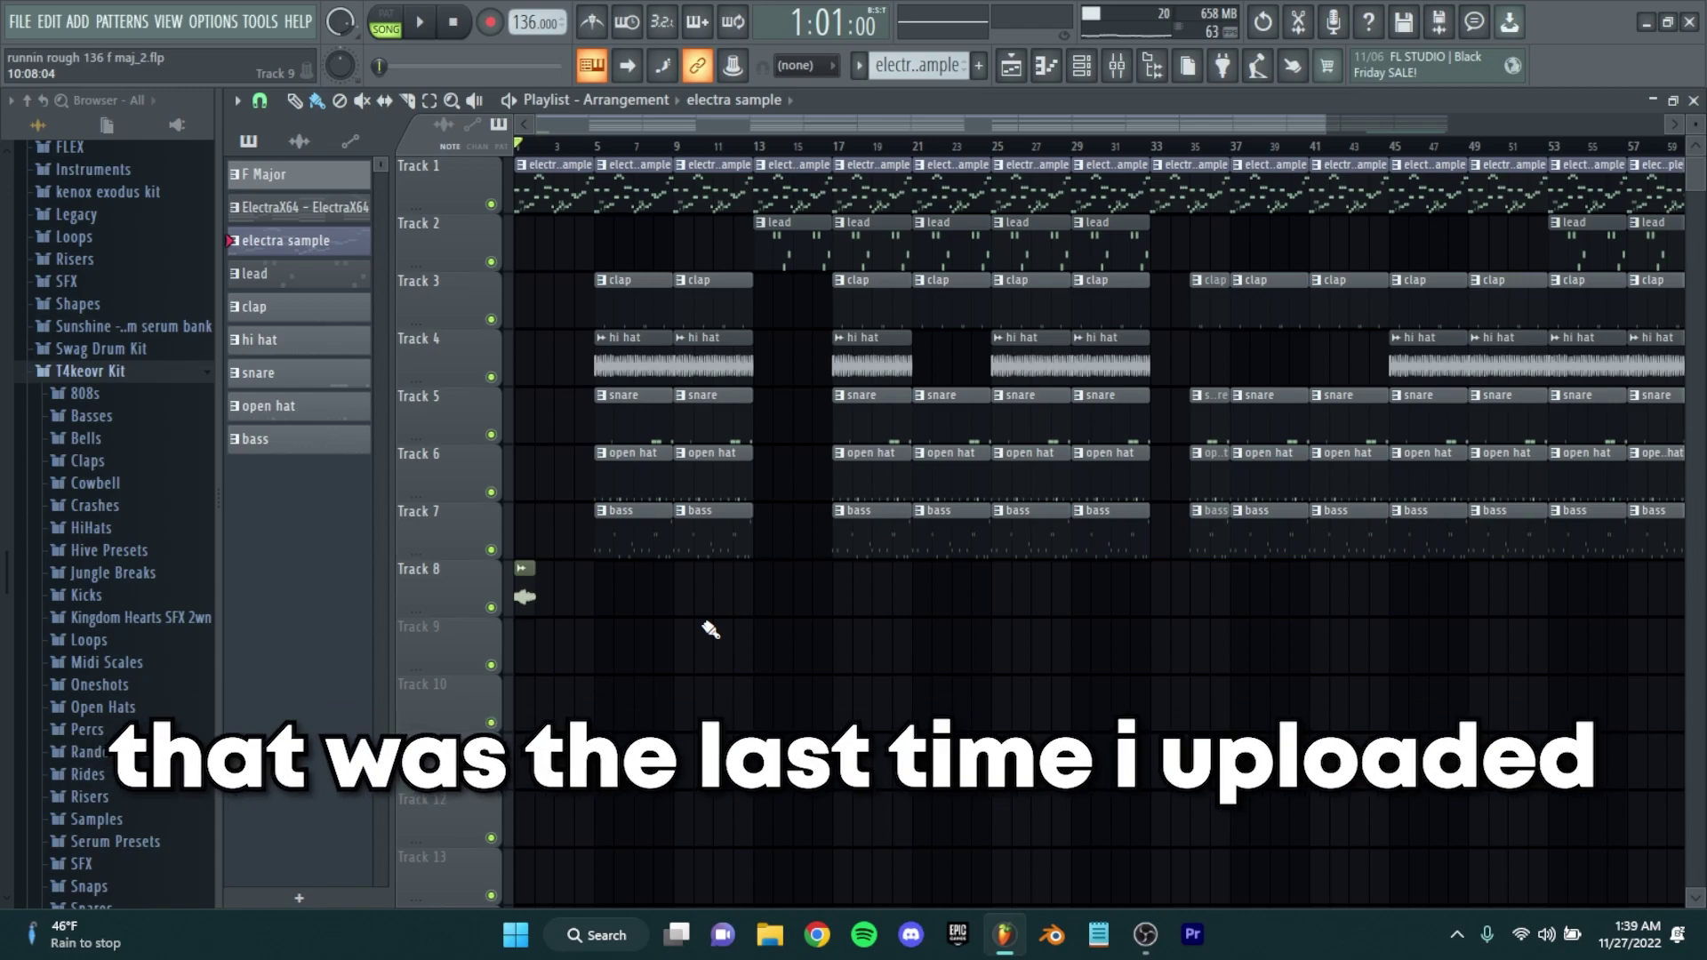
scroll(708, 632, down, 2)
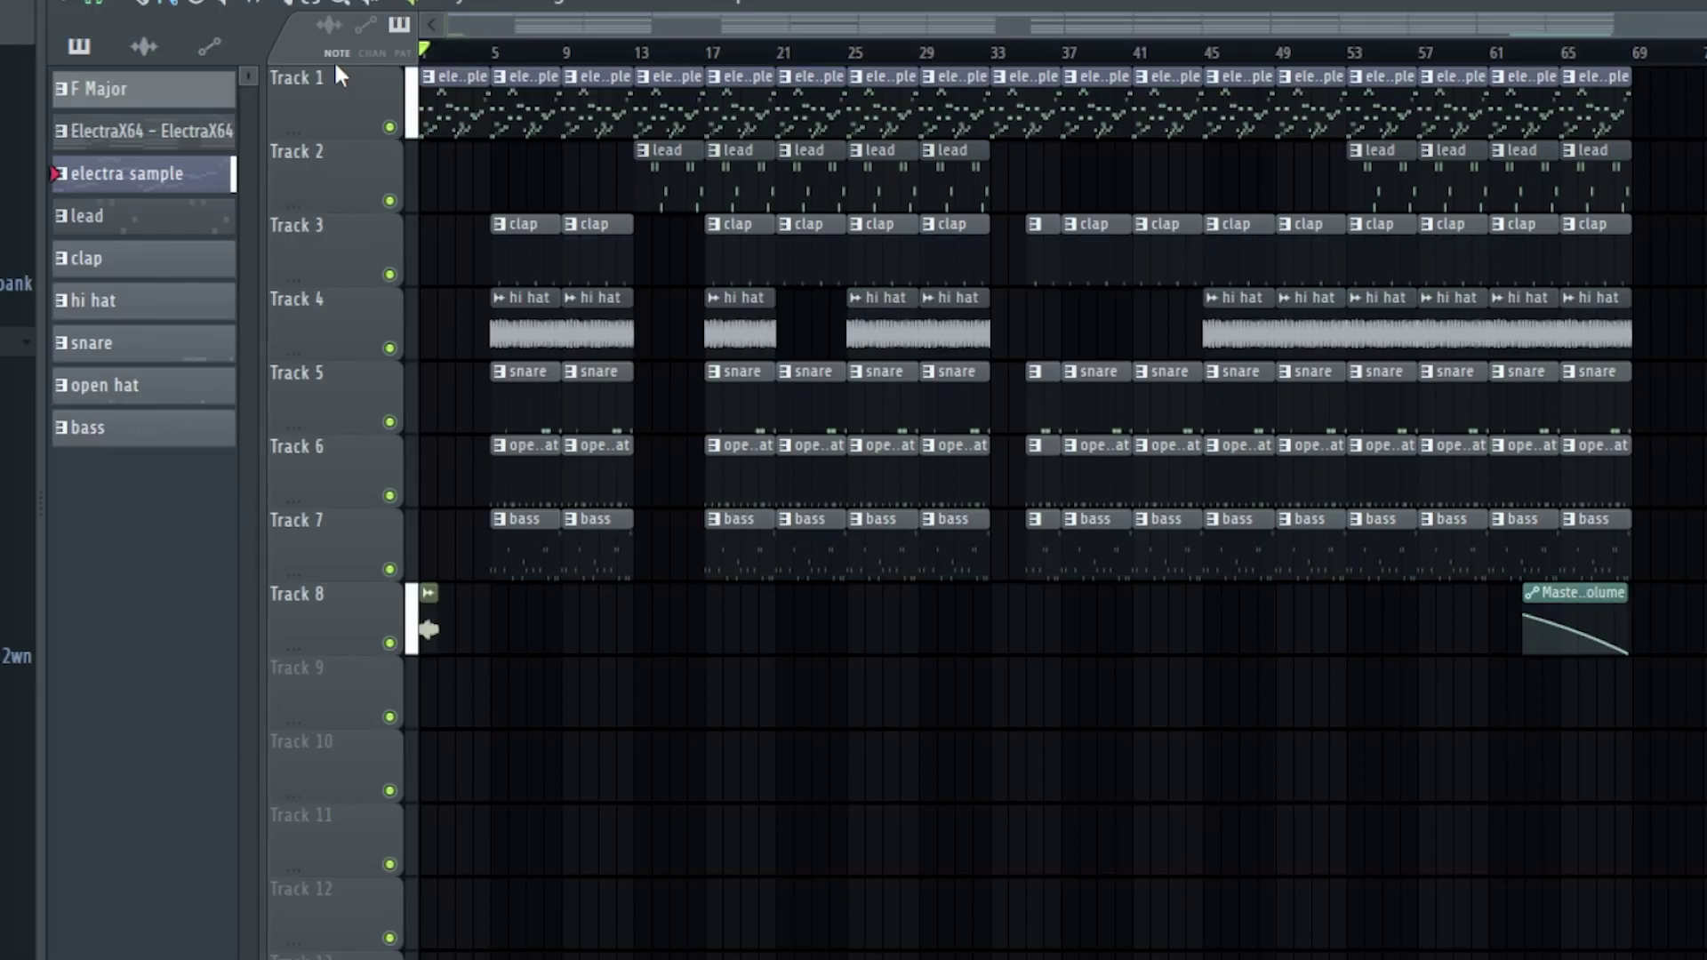
Play the full song from the start, following the playhead through the arrangement to the Master - Volume automation on Track 8.
key(space)
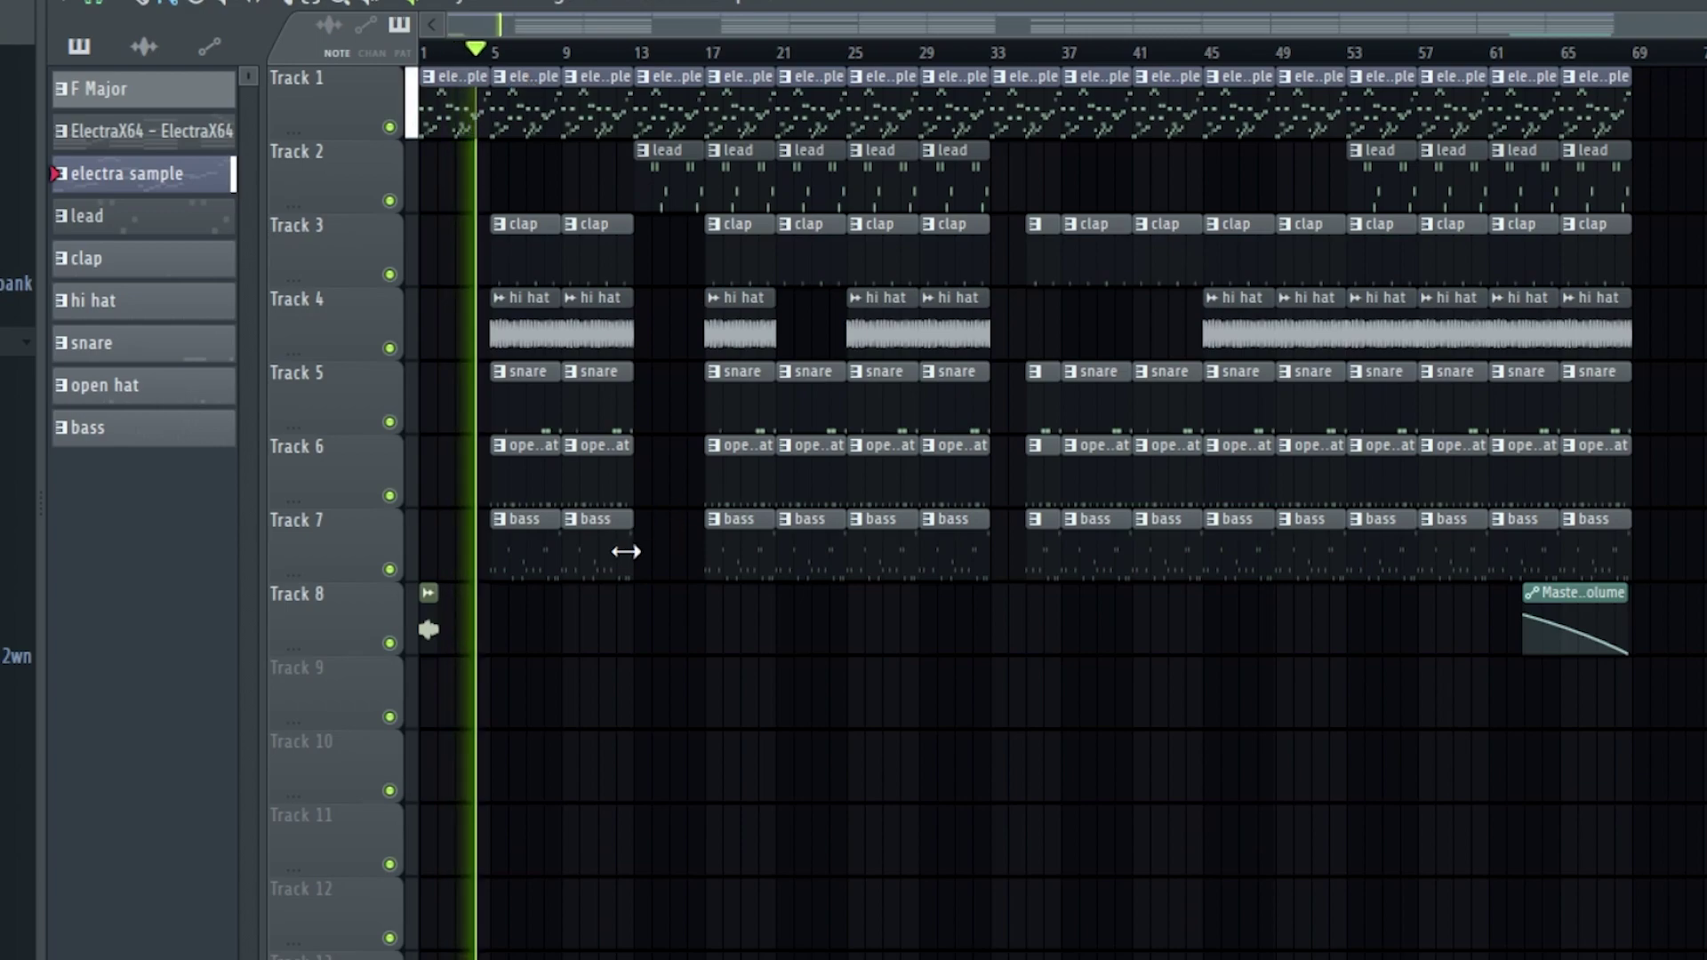
scroll(512, 544, up, 2)
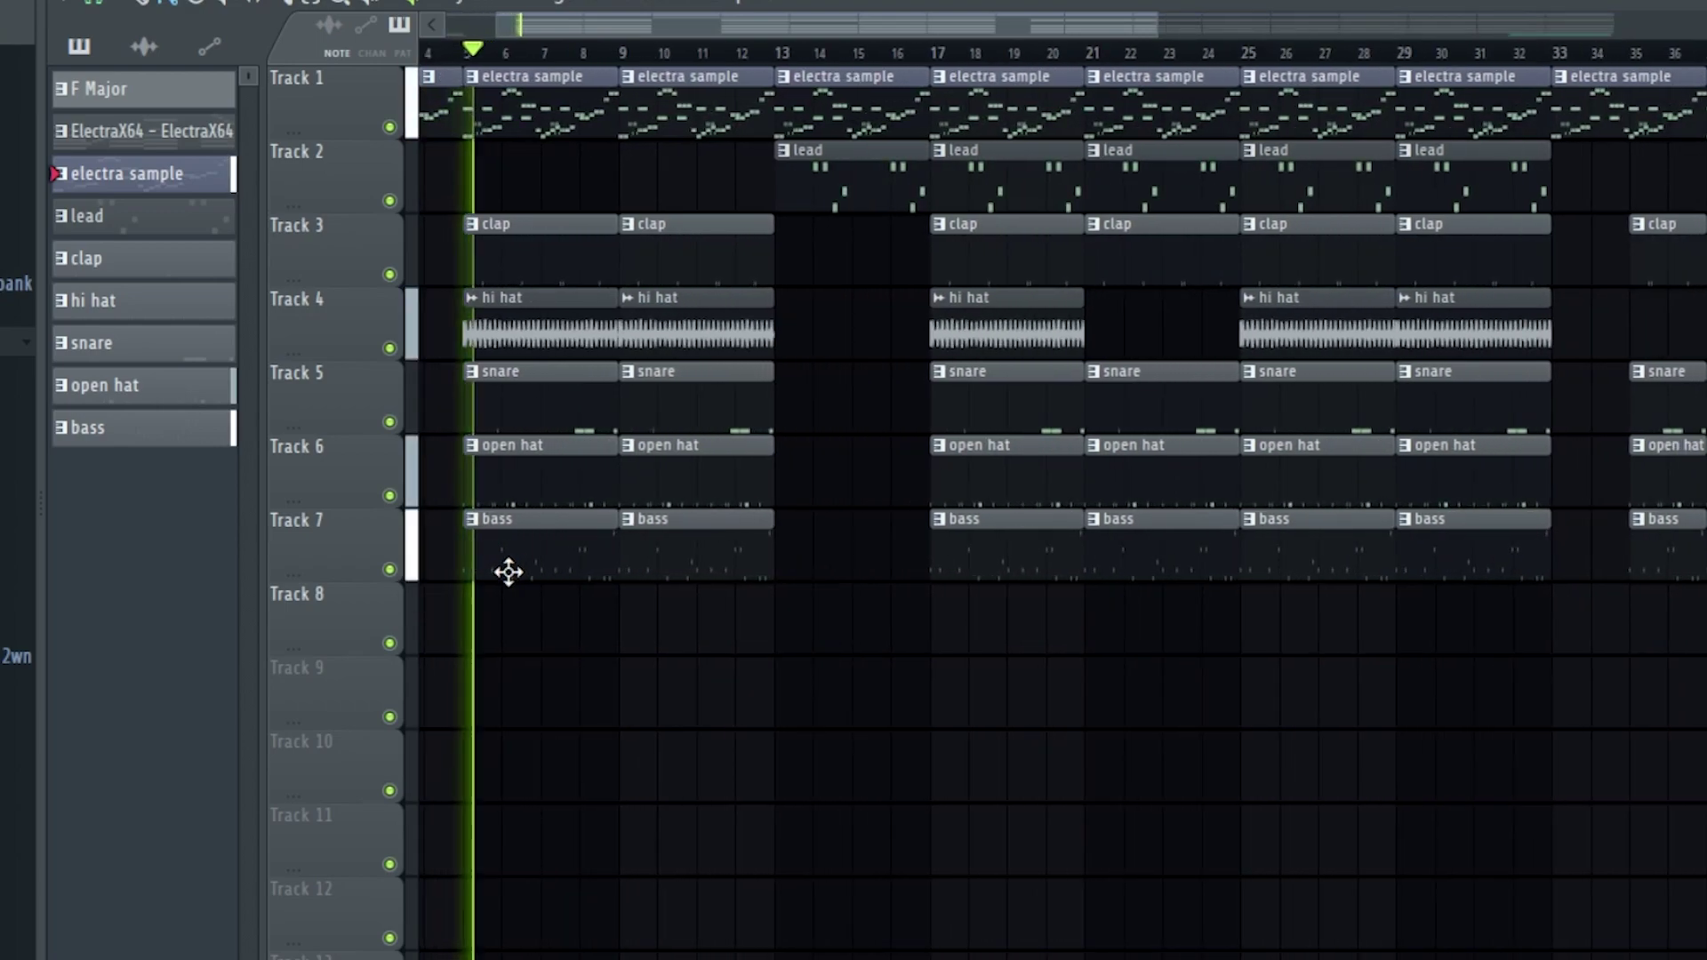
scroll(507, 572, up, 2)
scroll(697, 643, down, 2)
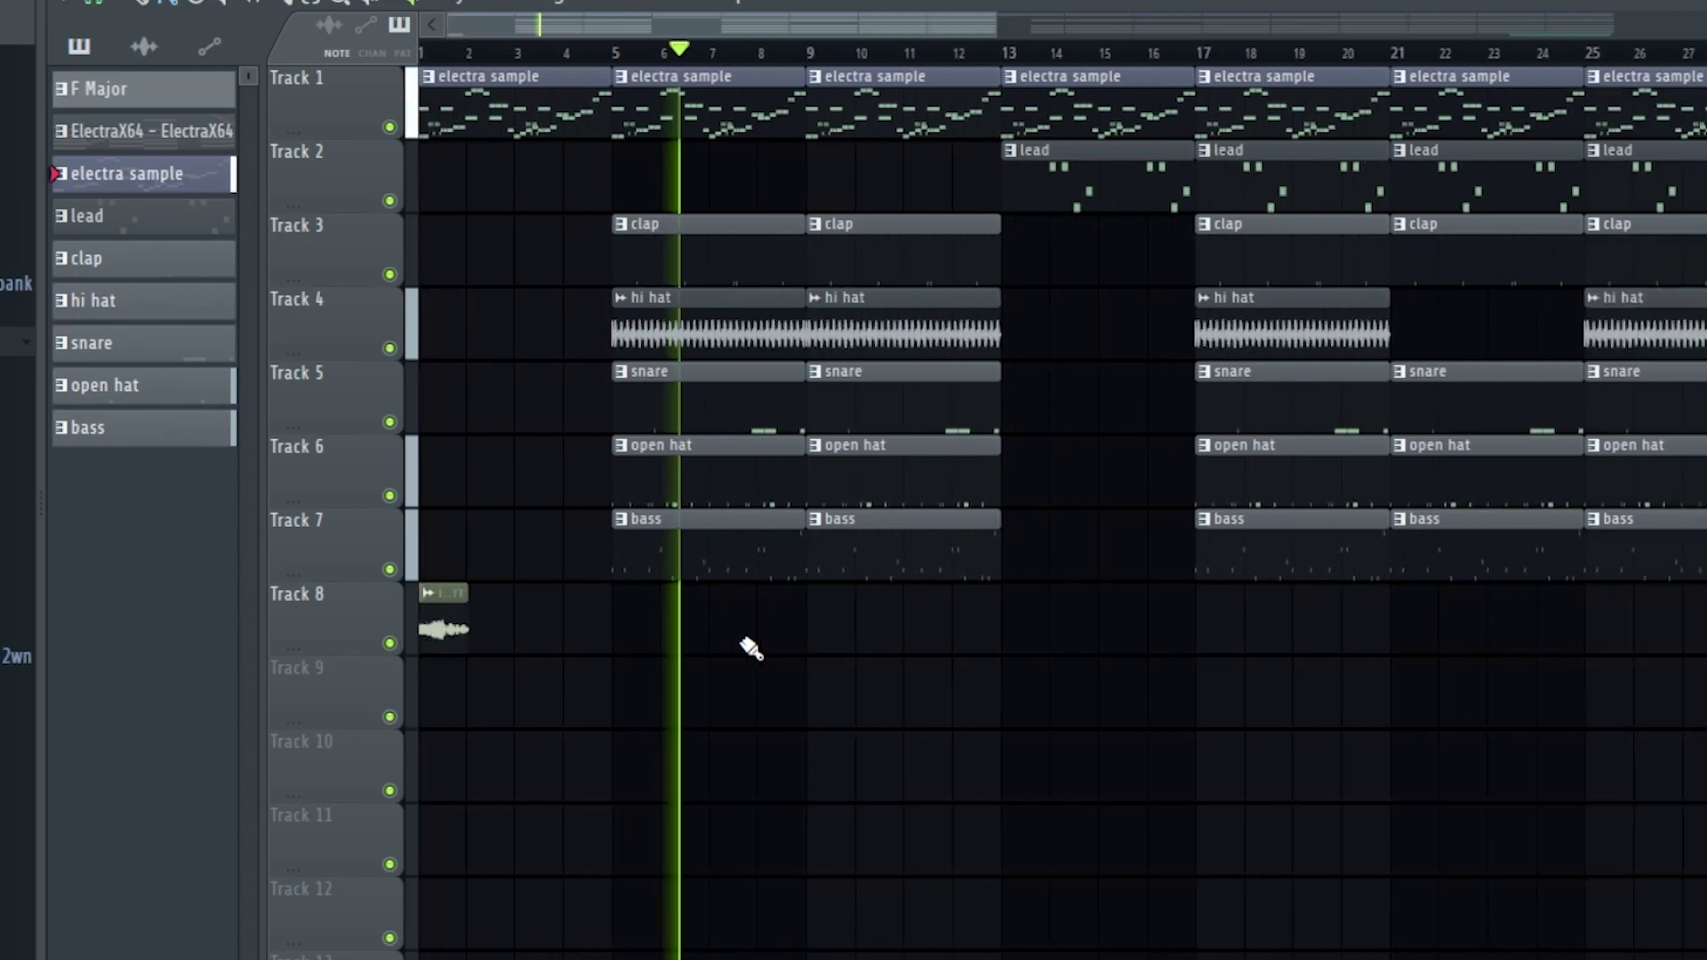
scroll(800, 603, up, 3)
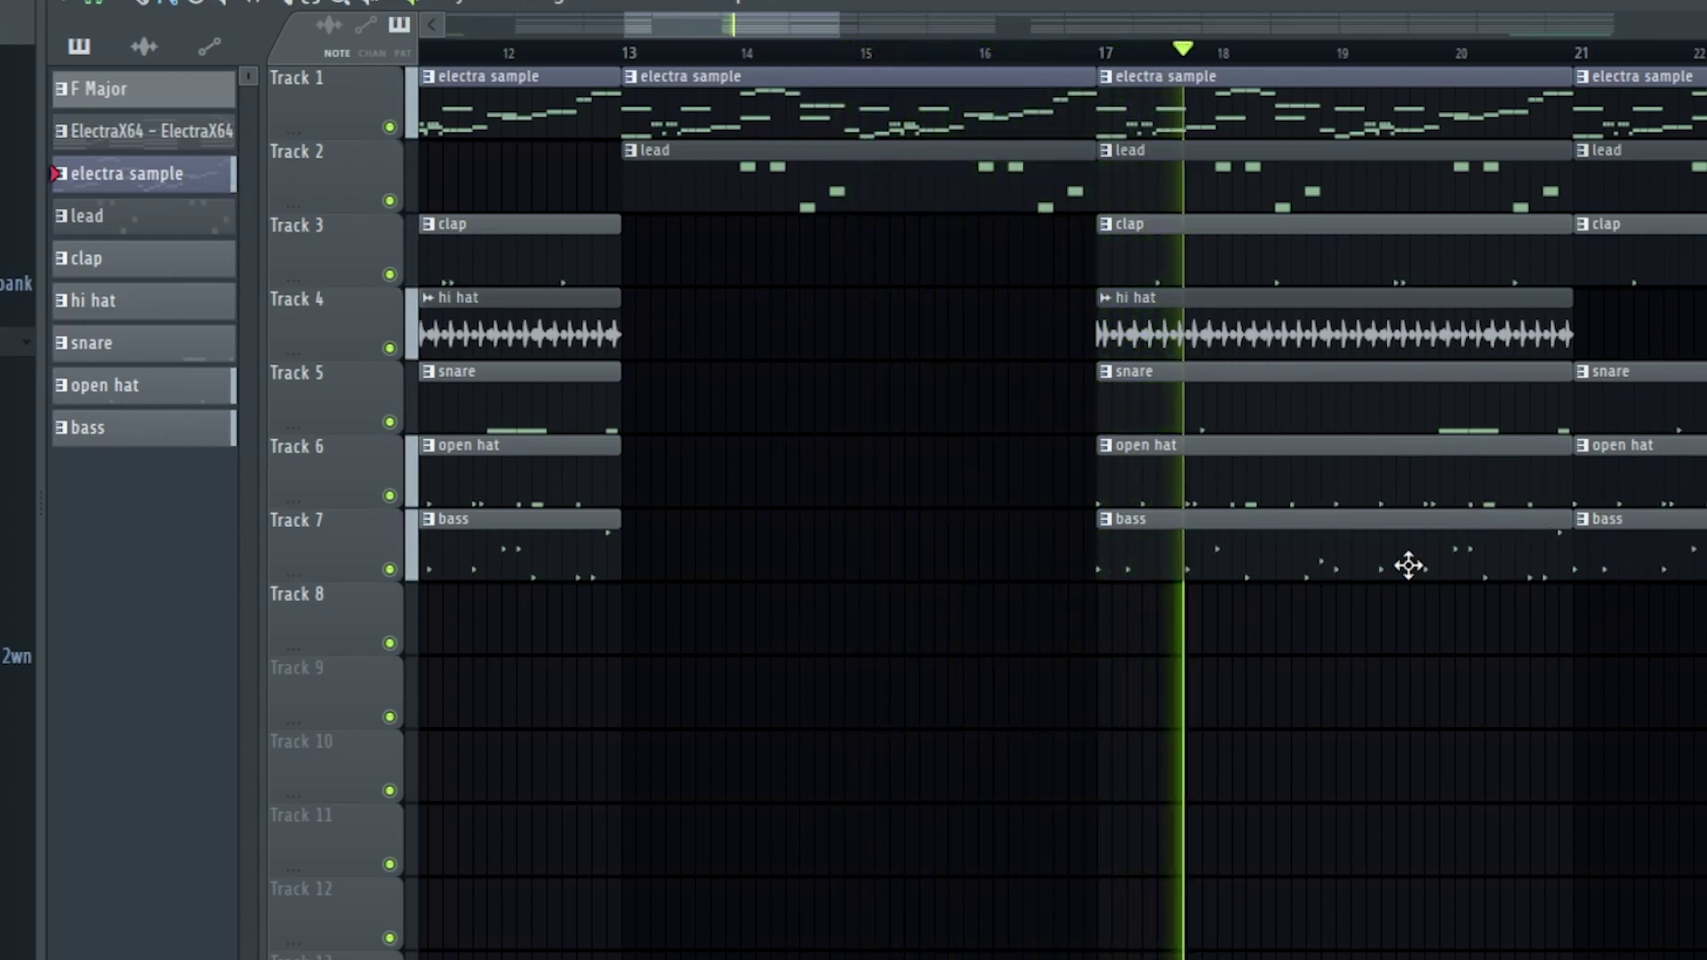
scroll(1111, 667, right, 4)
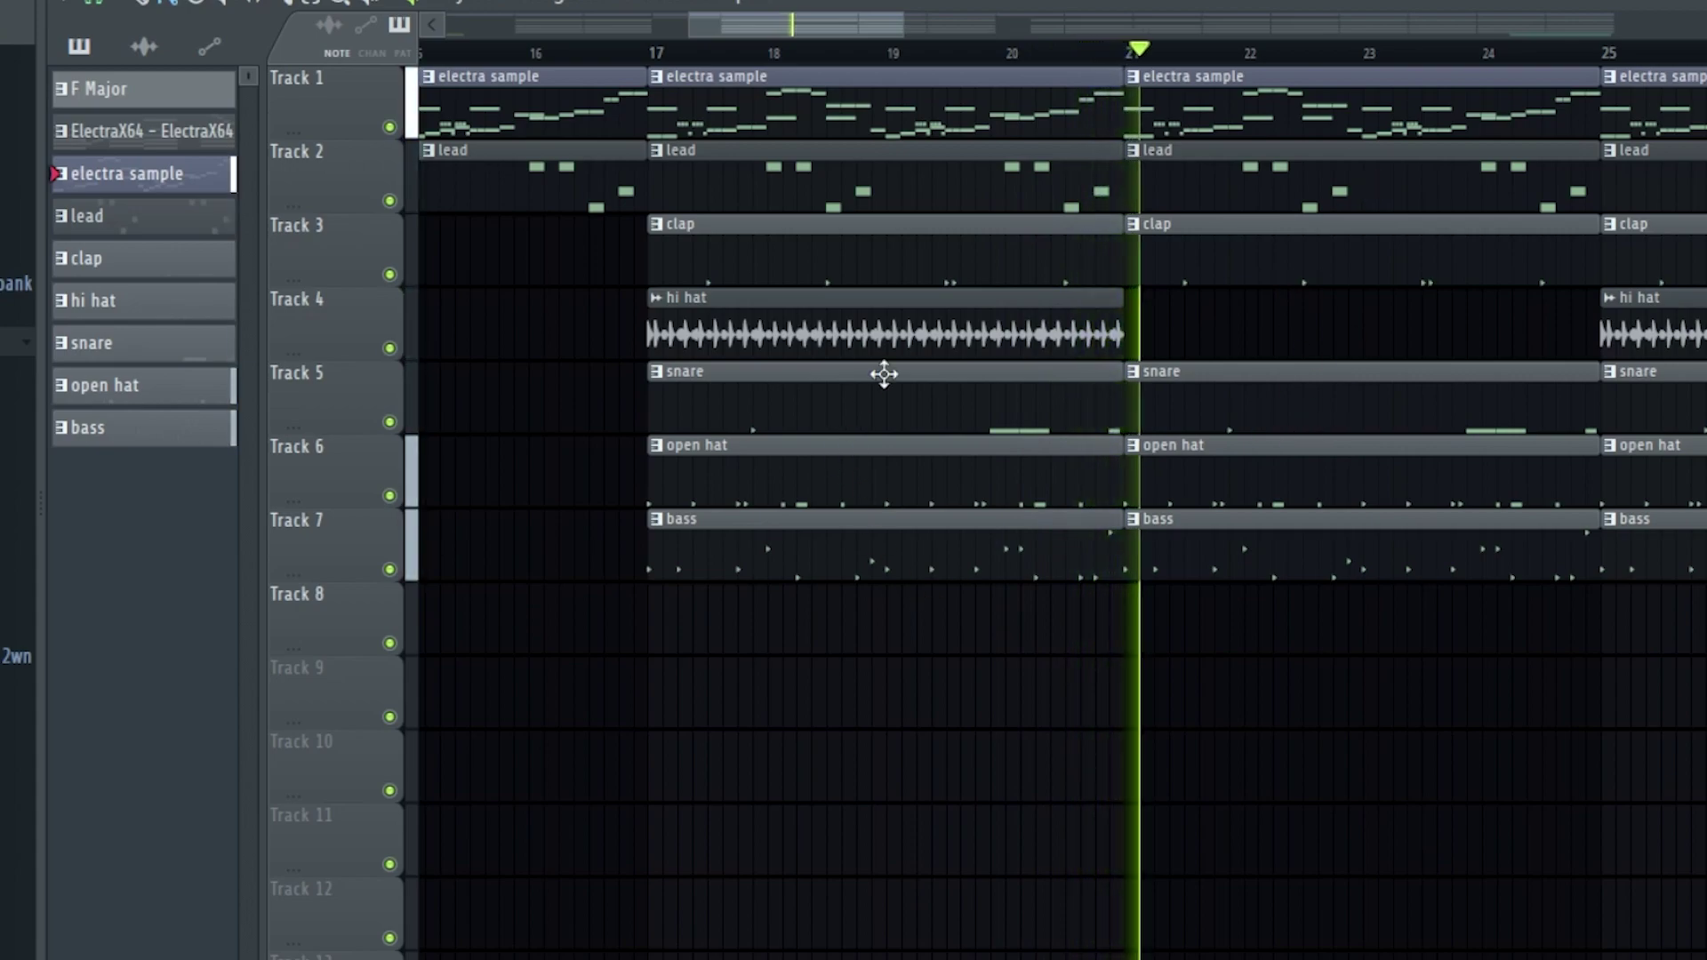
scroll(701, 552, right, 4)
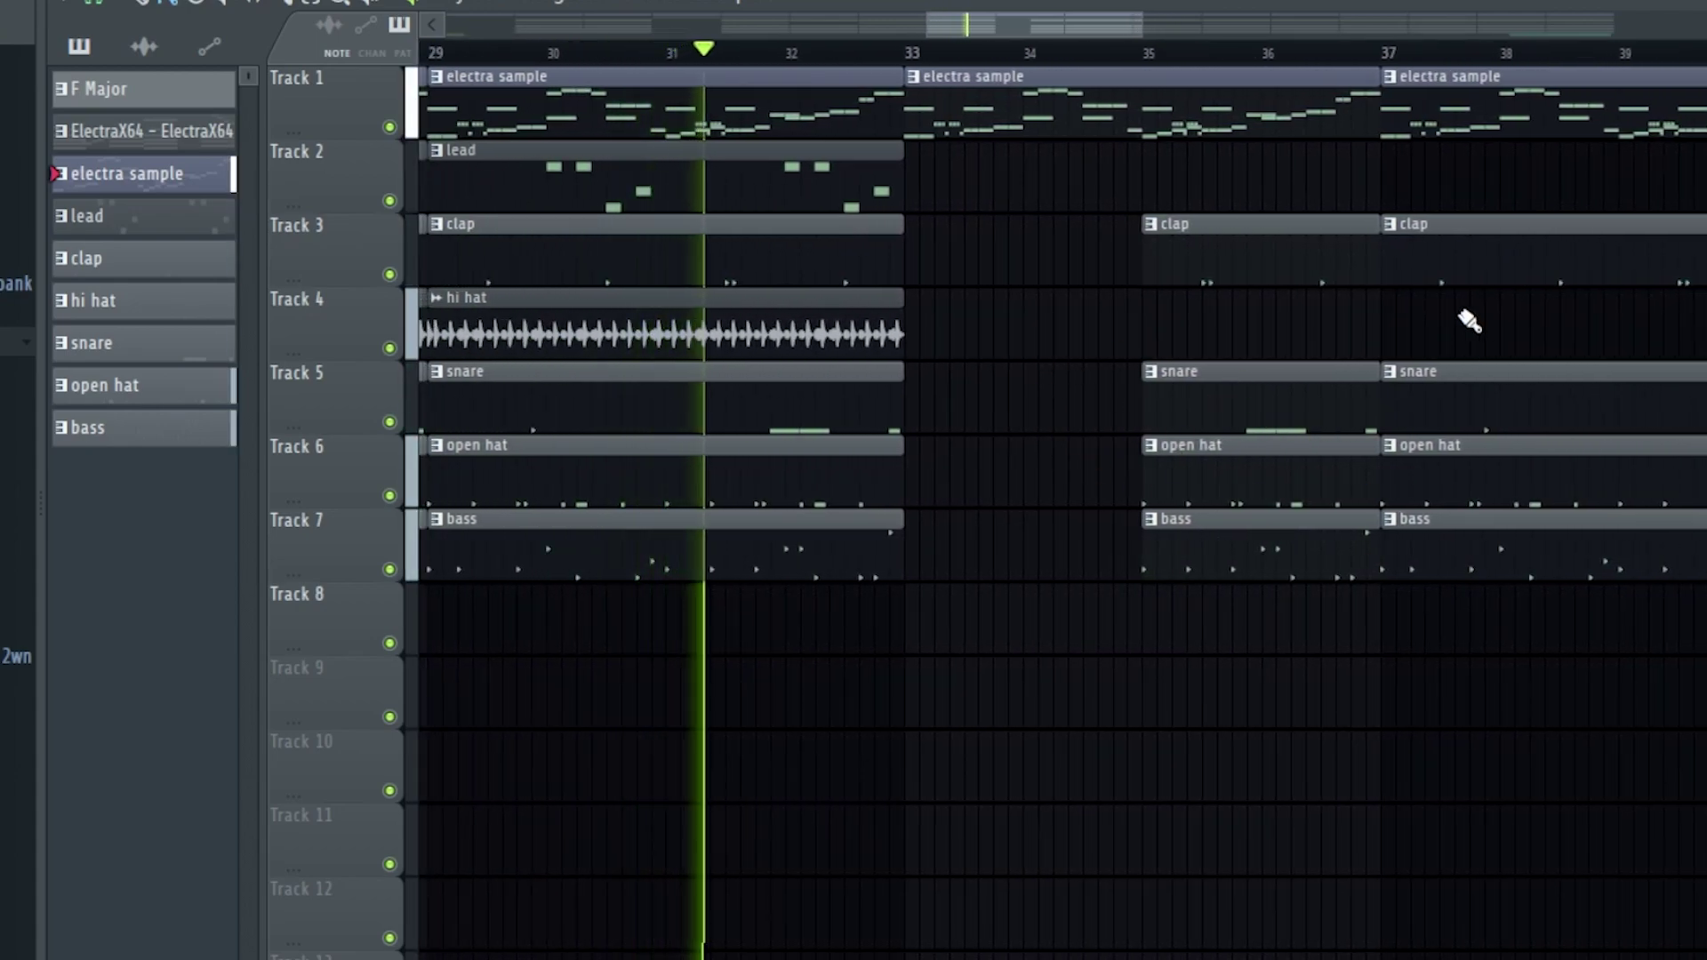
scroll(1451, 285, down, 3)
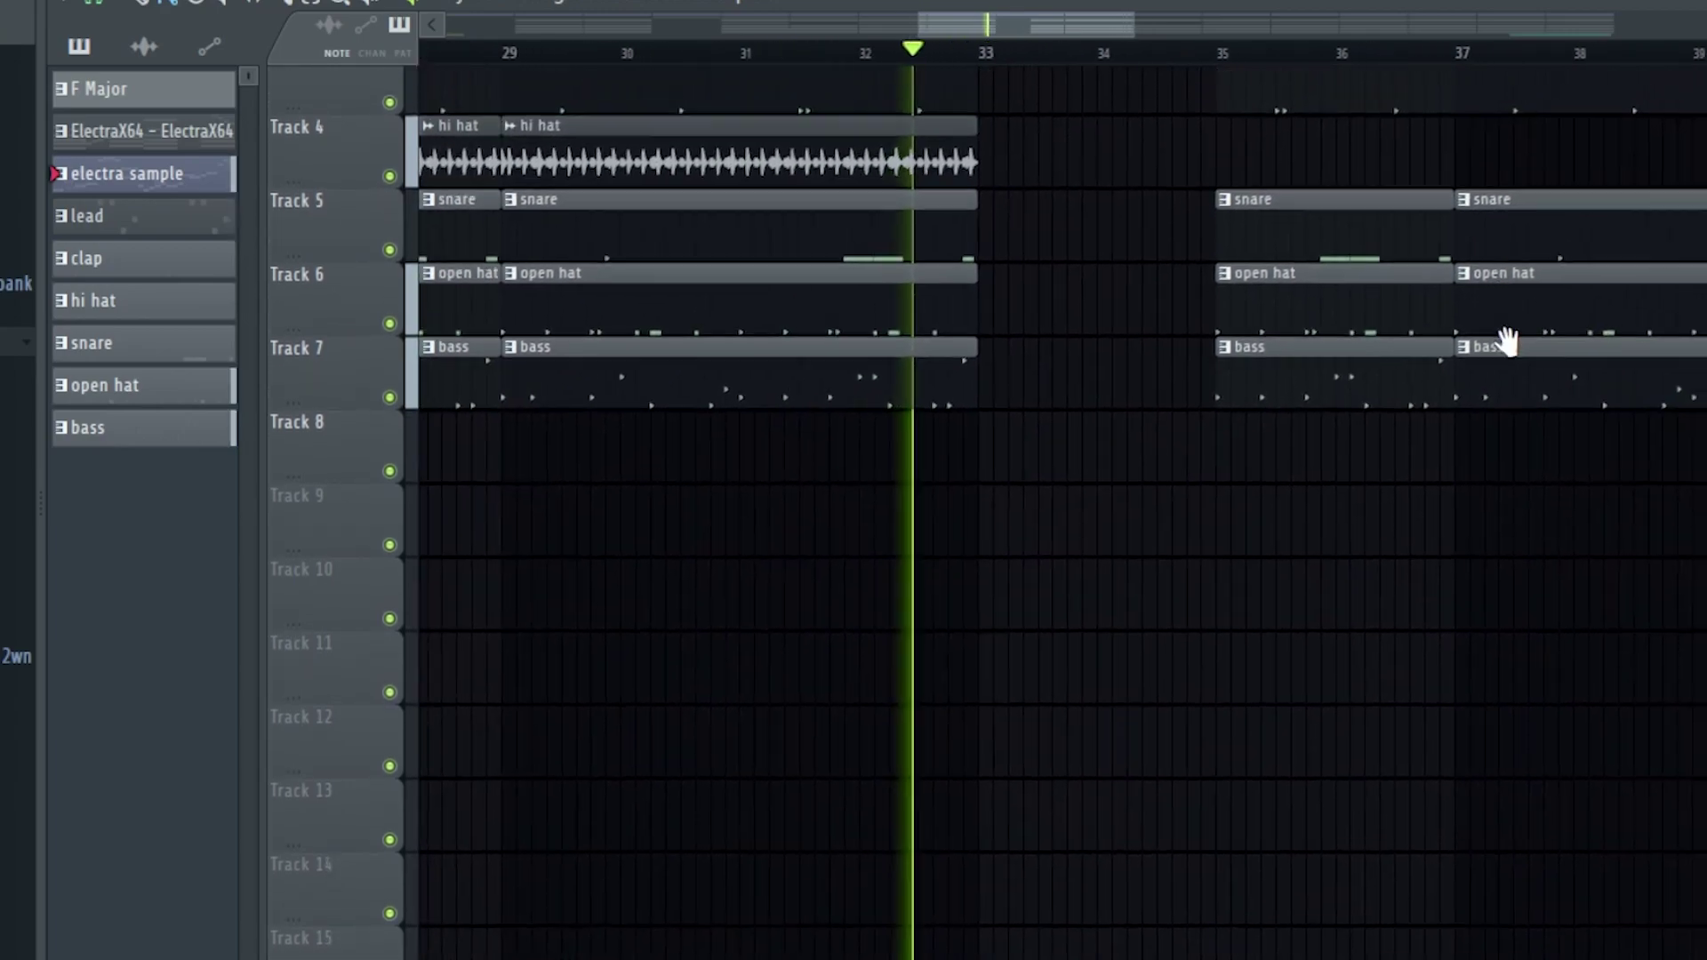
scroll(1308, 360, up, 2)
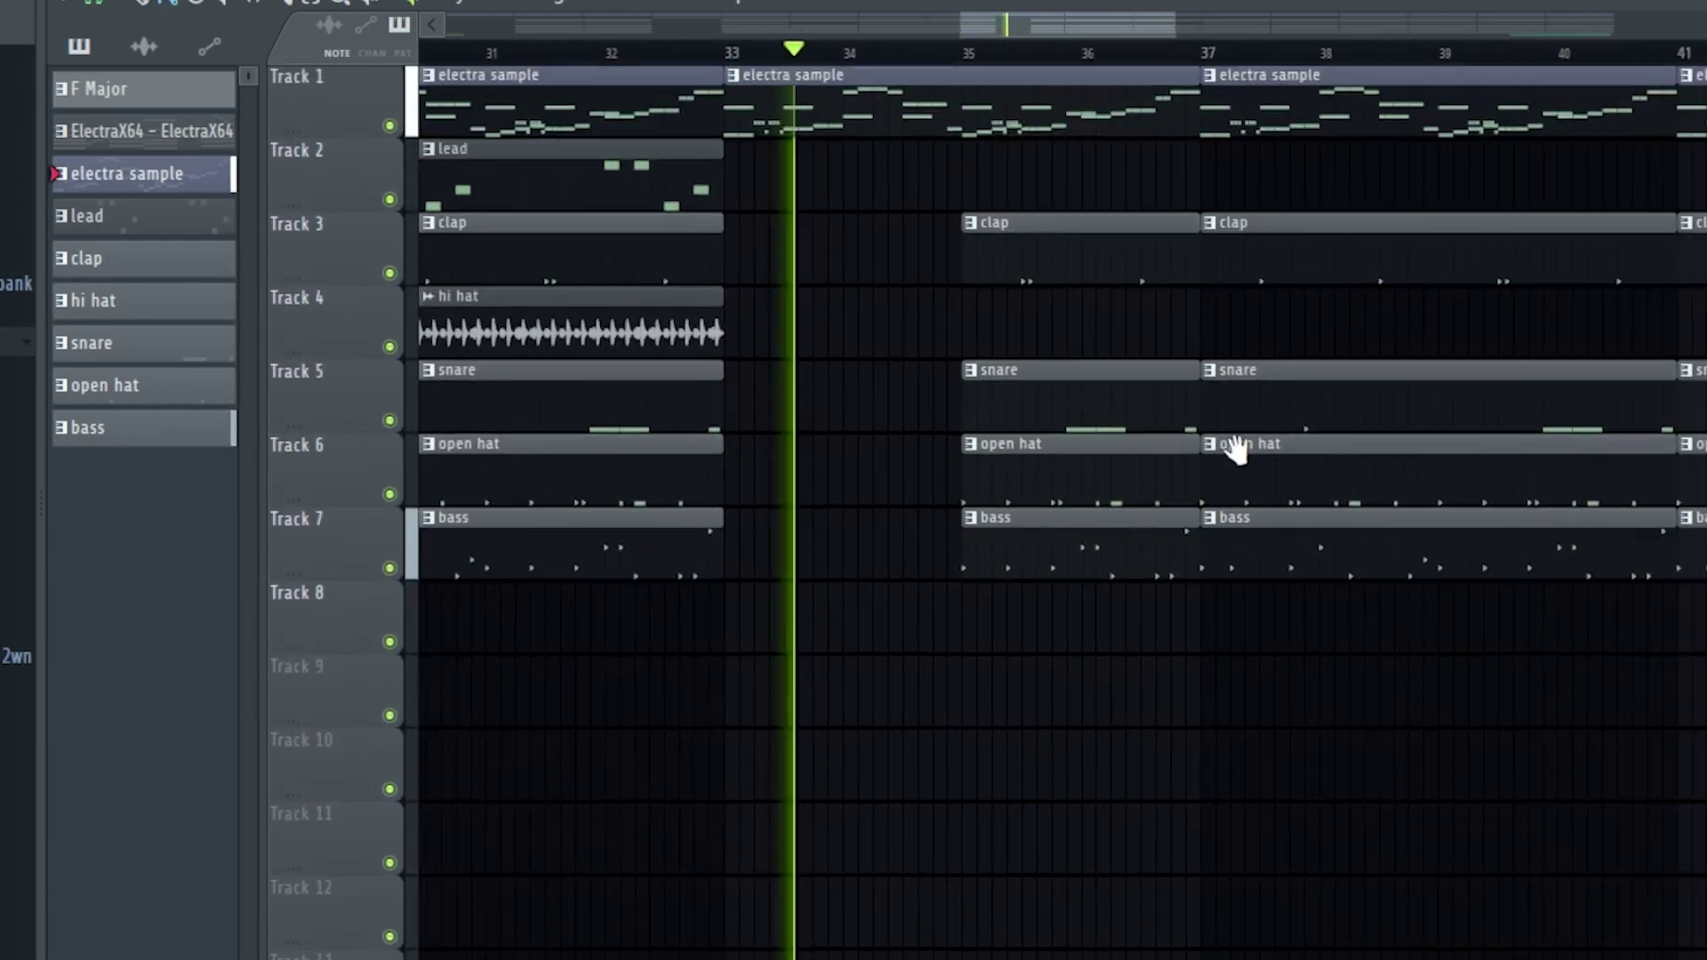
scroll(1075, 556, up, 1)
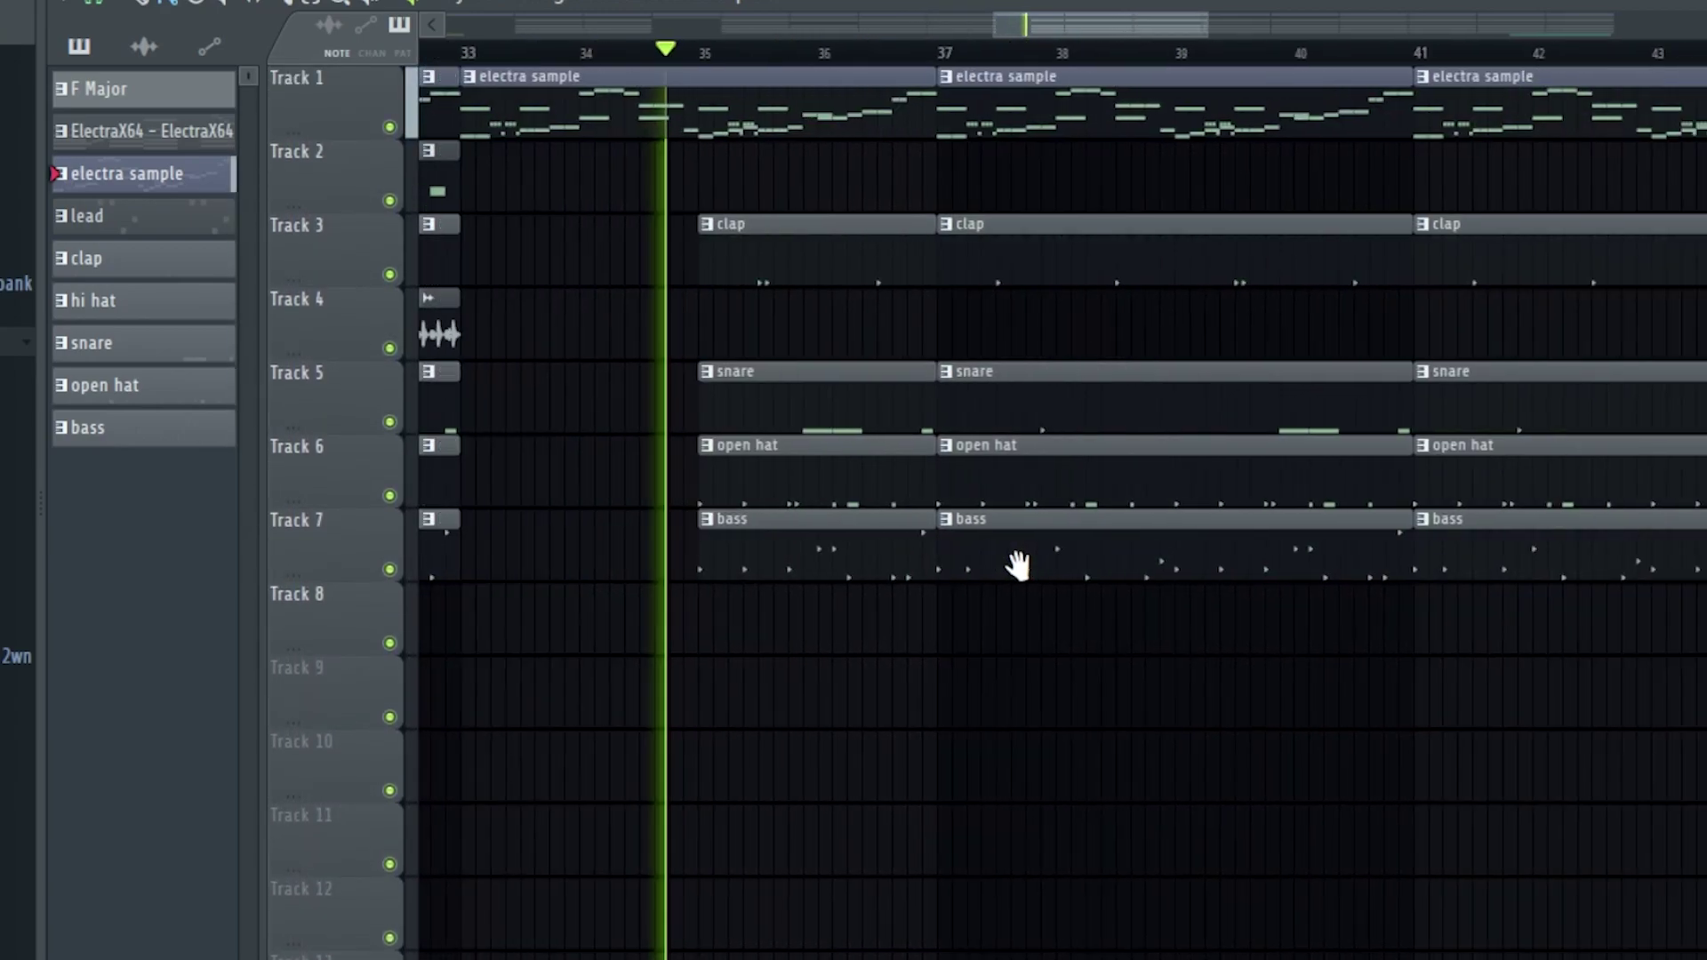
scroll(1402, 483, down, 1)
scroll(903, 629, up, 1)
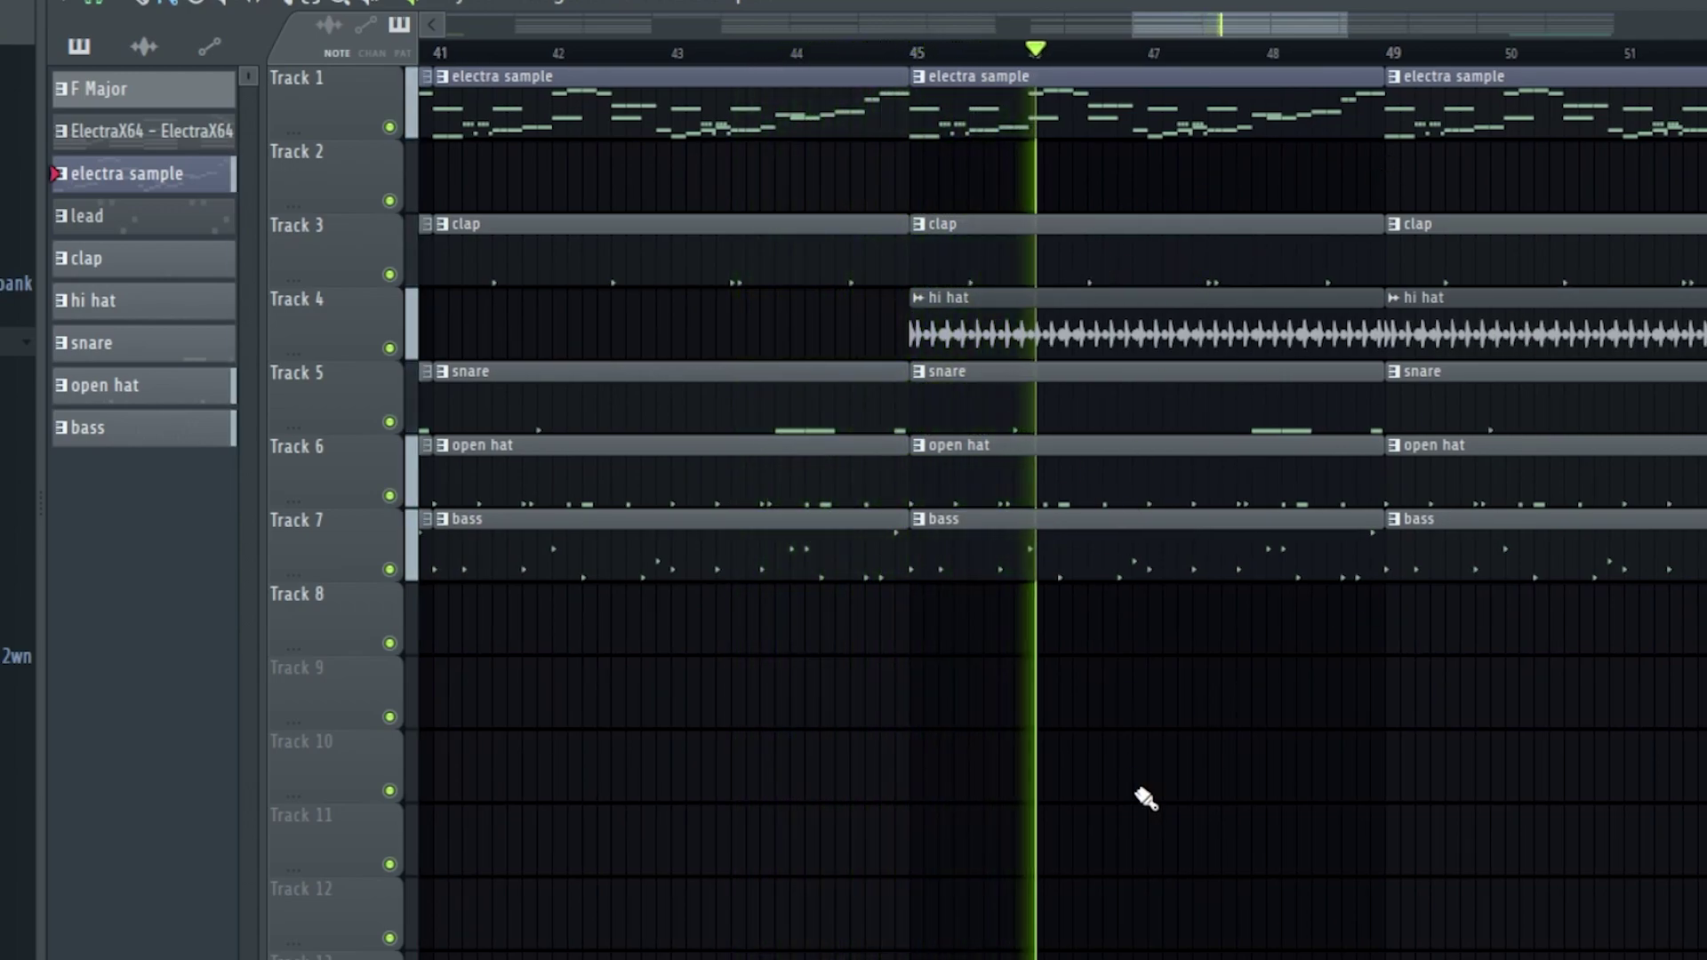
drag(1482, 551, 743, 773)
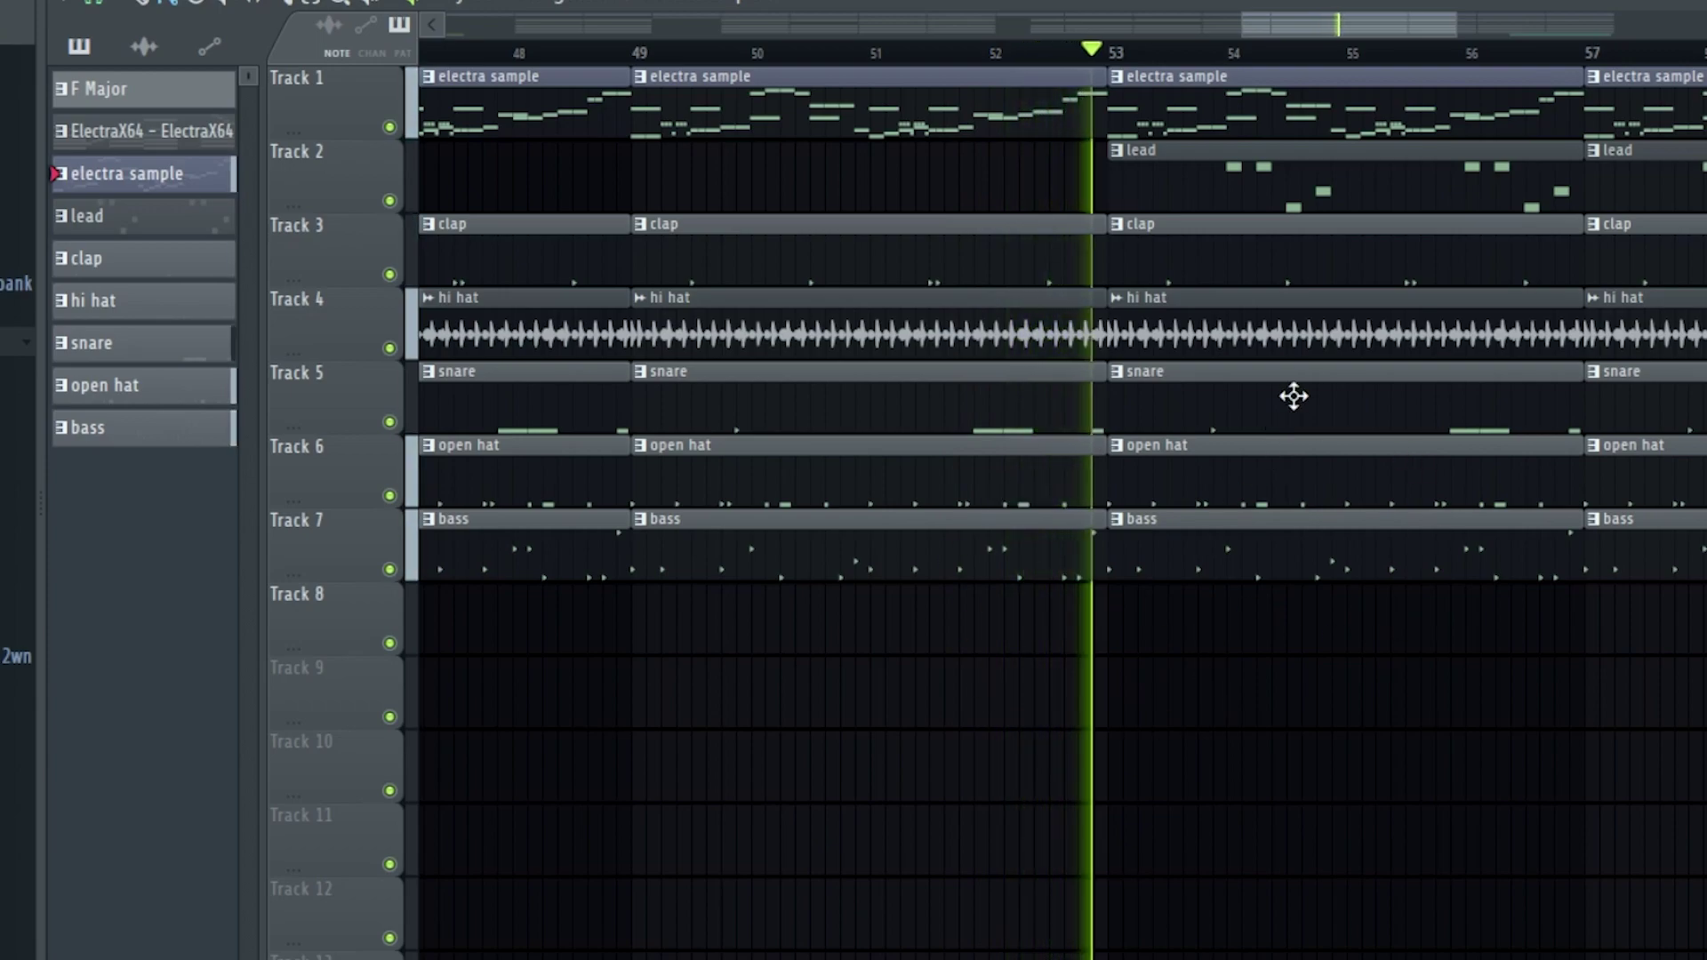
scroll(1347, 569, right, 3)
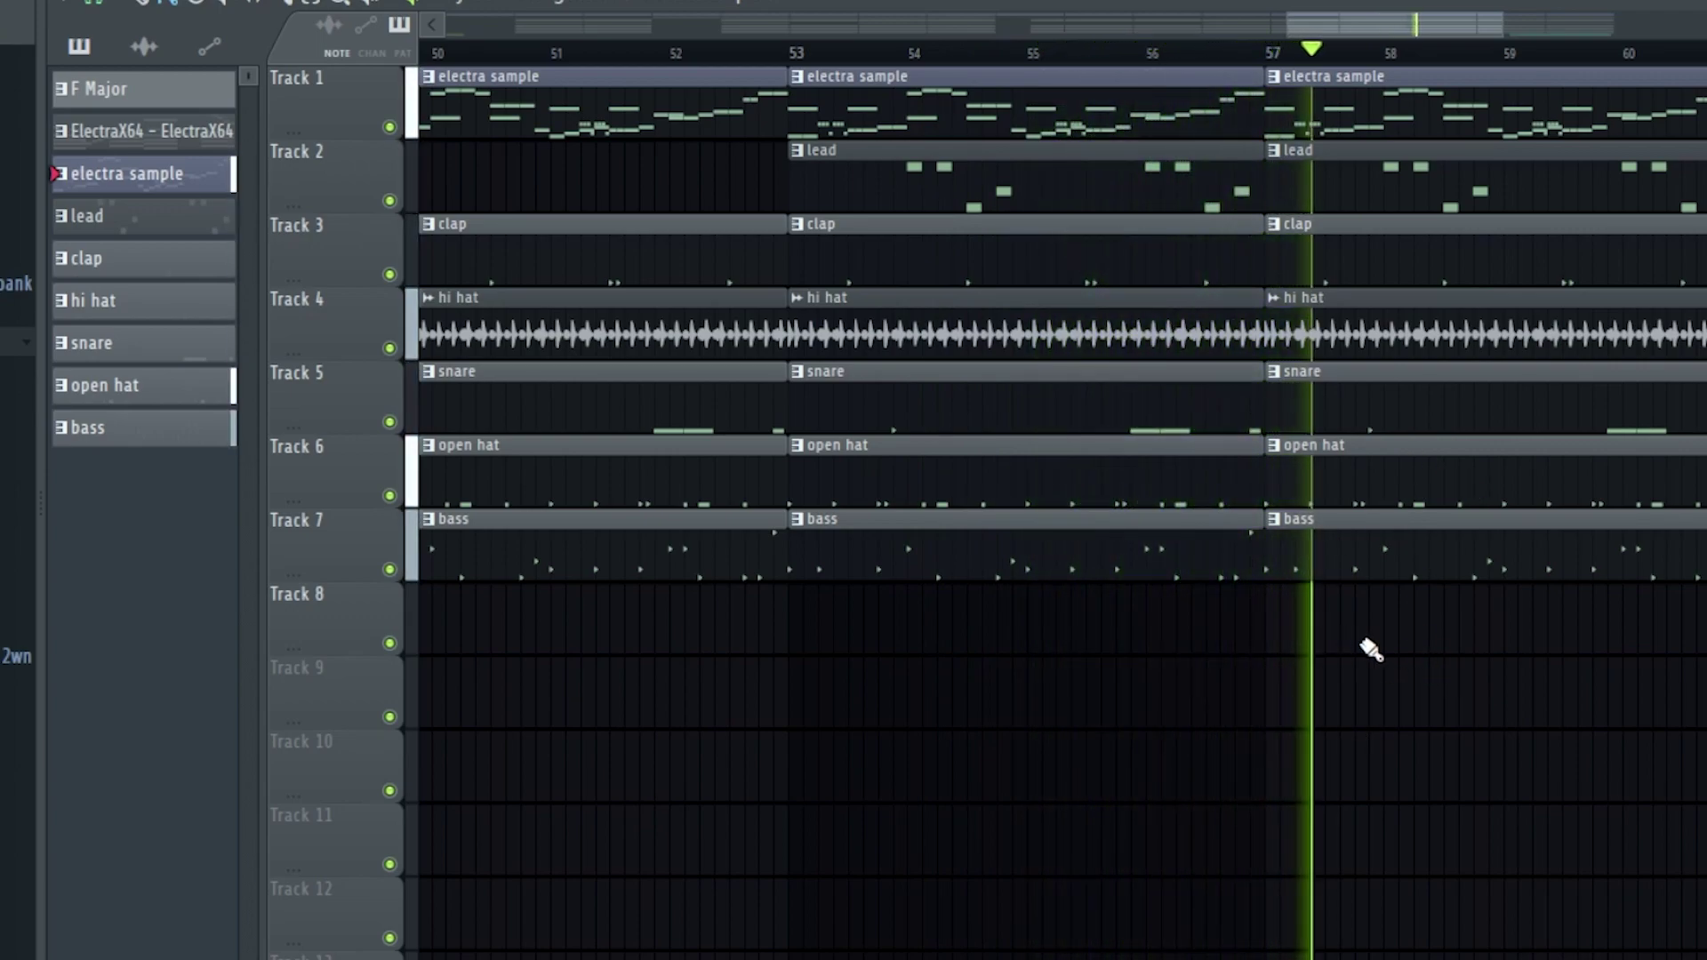
scroll(1497, 708, right, 3)
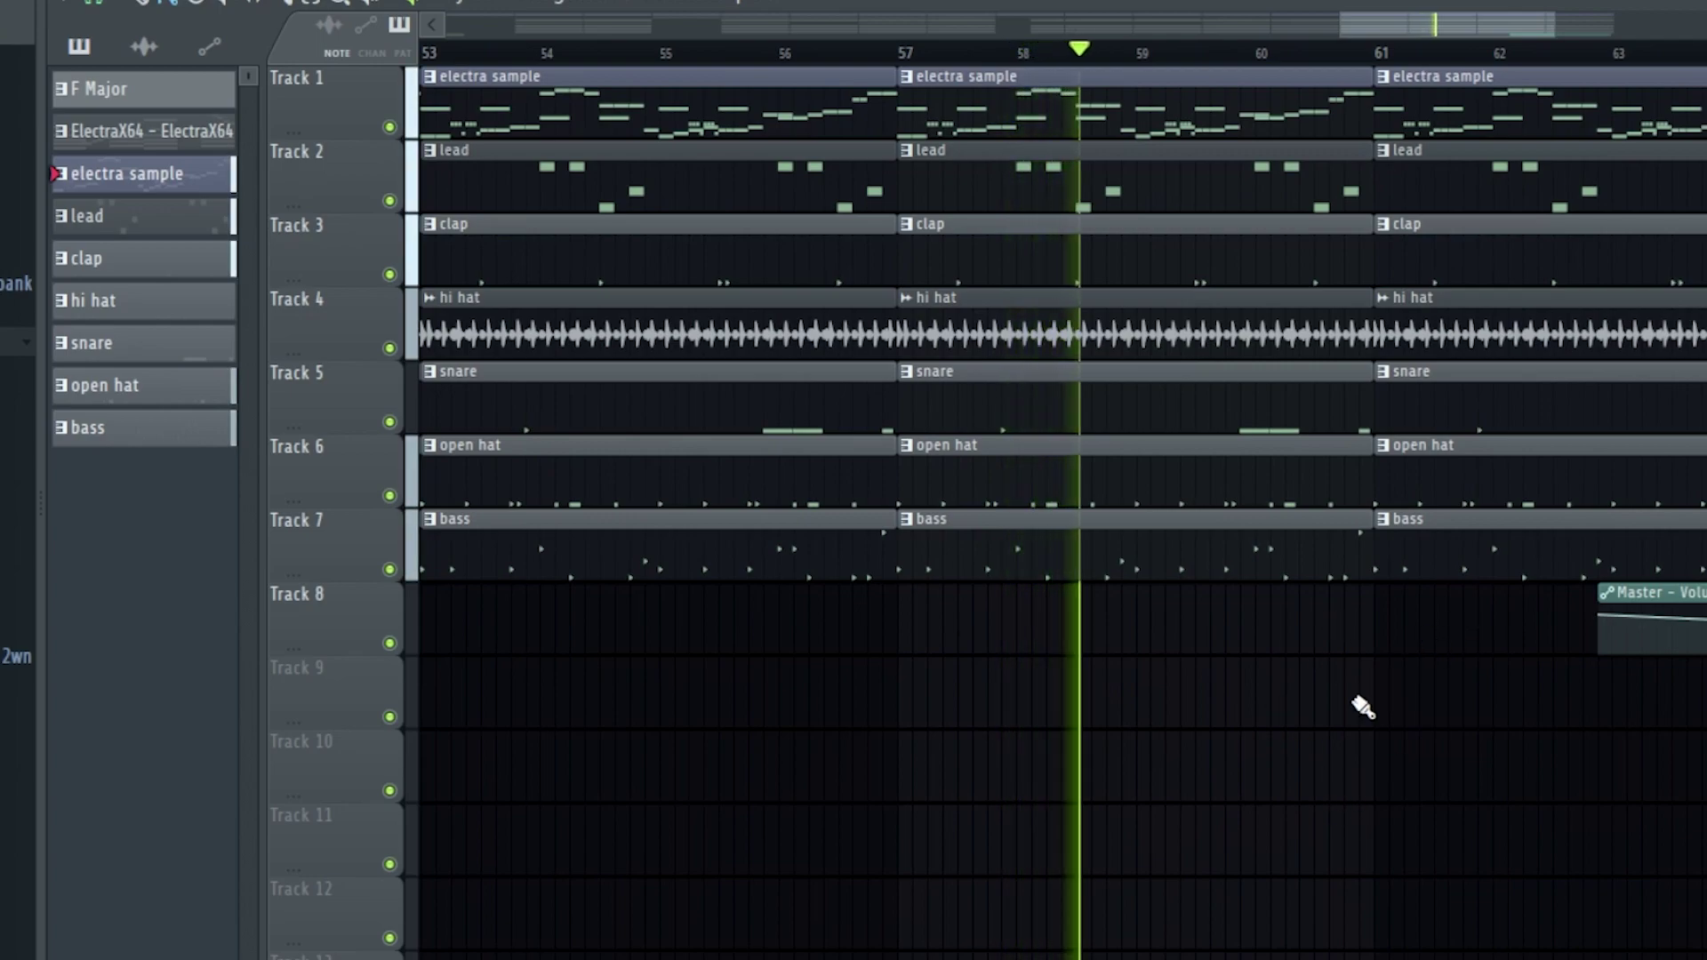
scroll(1162, 781, right, 3)
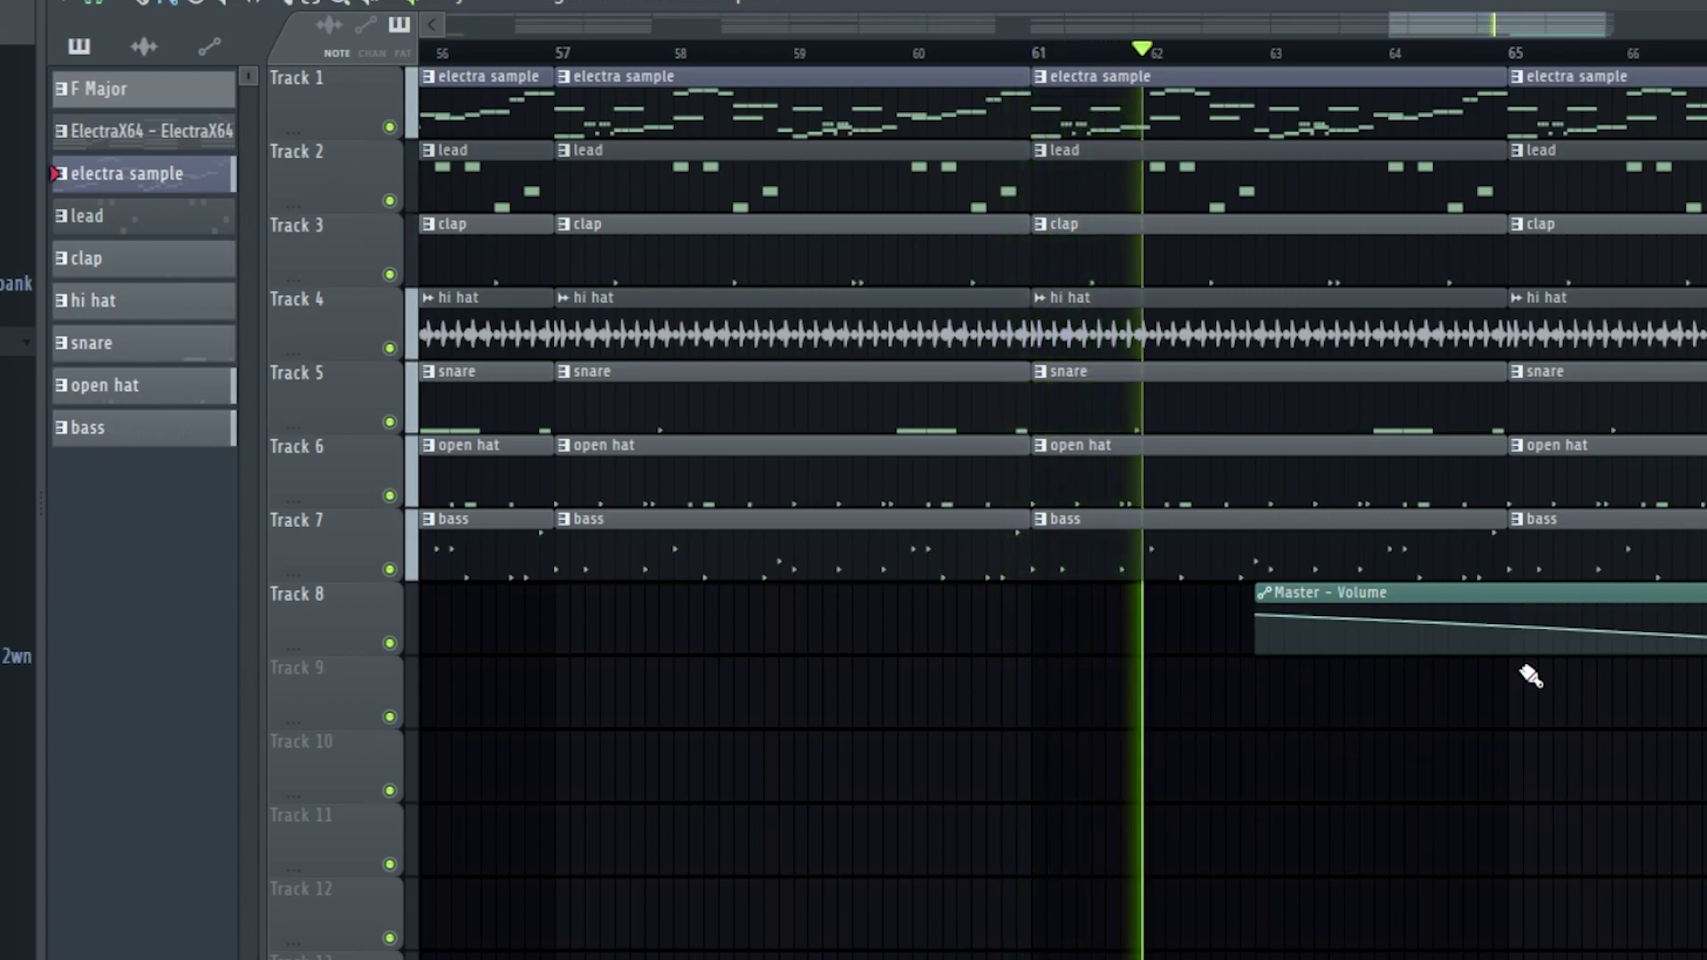
scroll(1296, 718, right, 2)
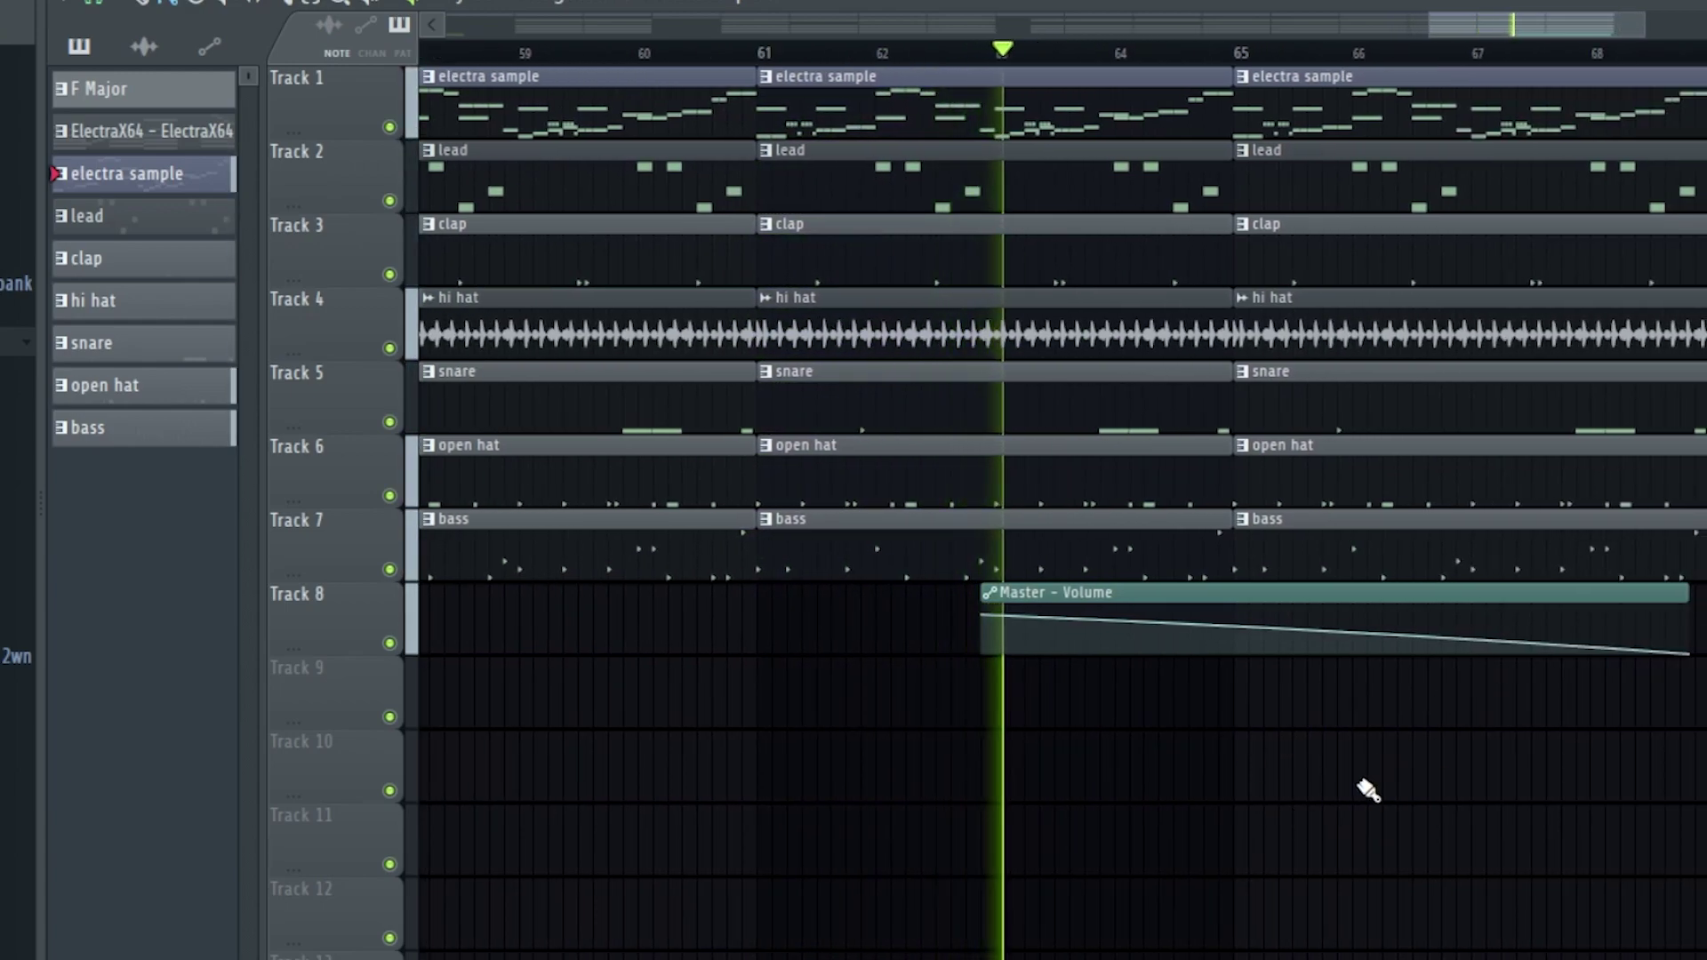